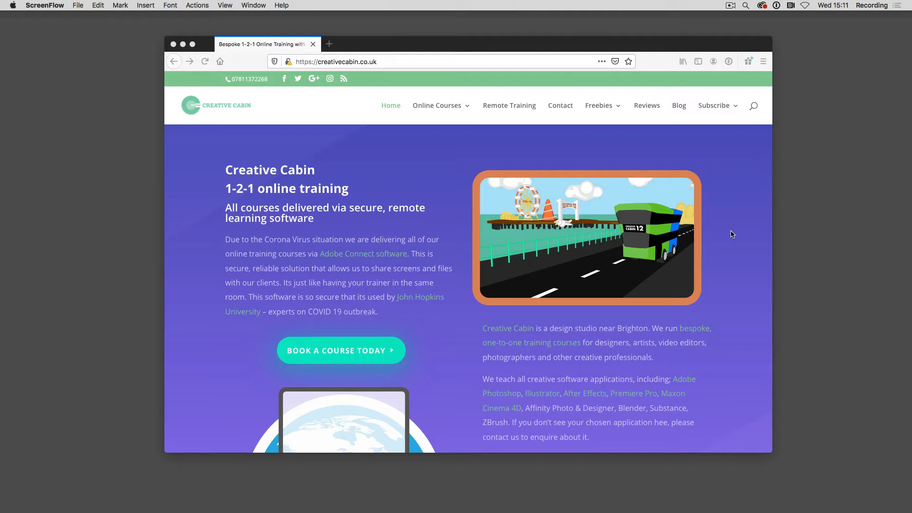
Switch to QuickTime Player, dismiss its file browser and open a new screen recording
{"action": "left_click", "coordinate": [731, 234]}
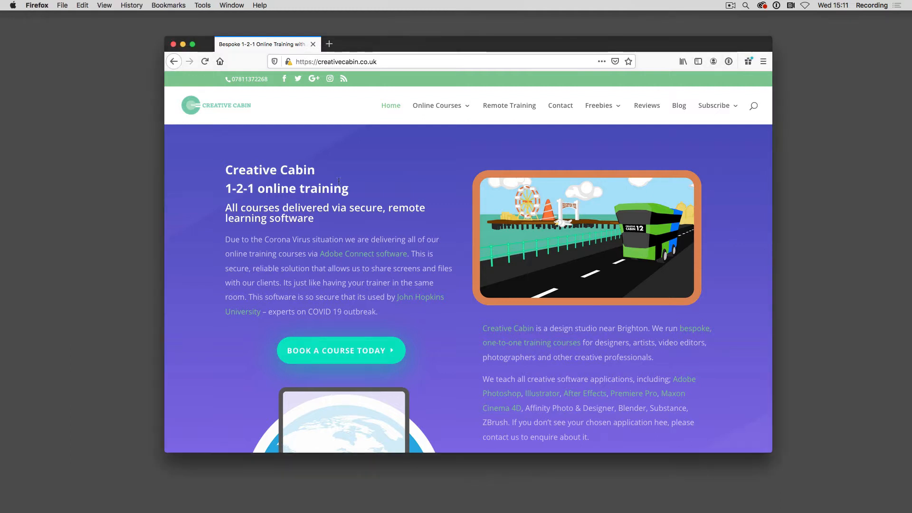
{"action": "mouse_move", "coordinate": [671, 501]}
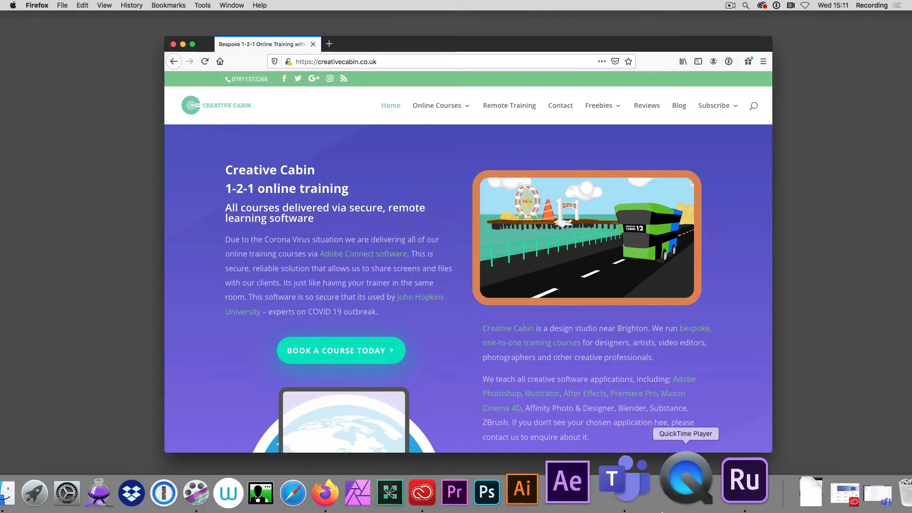
{"action": "left_click", "coordinate": [671, 498]}
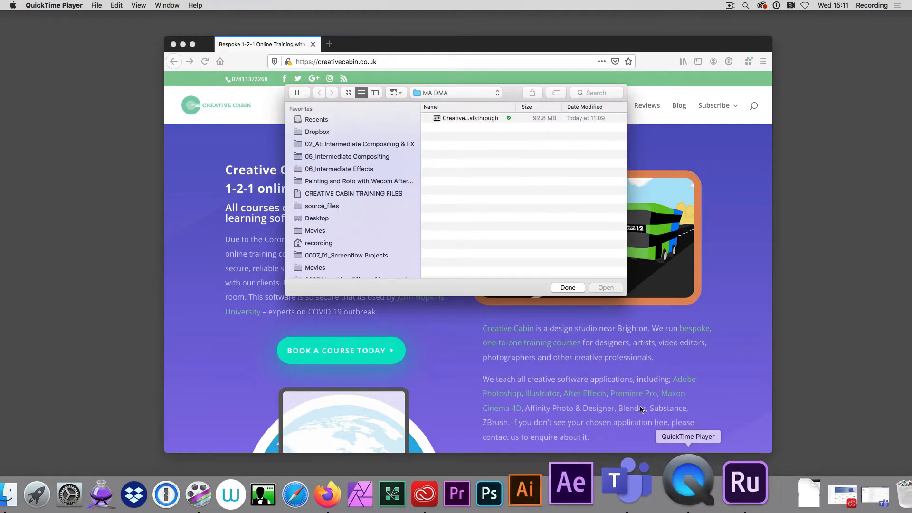
{"action": "left_click", "coordinate": [568, 288]}
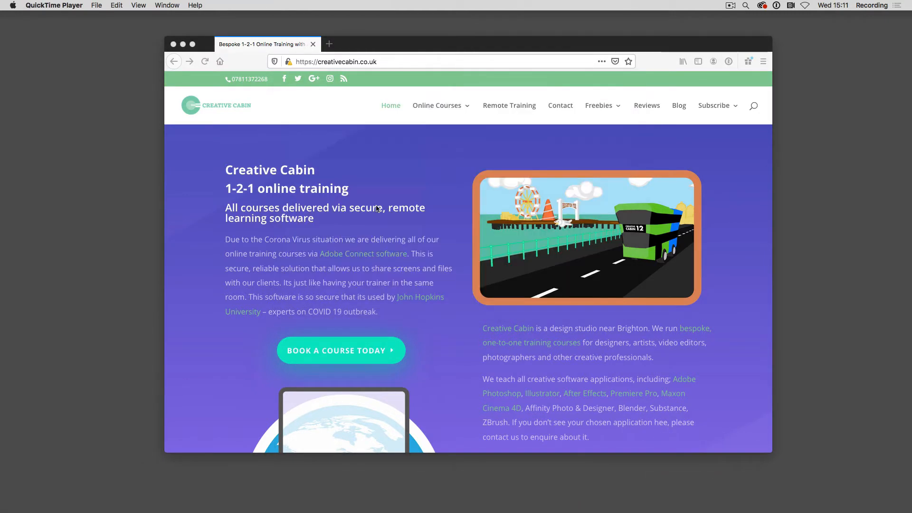
{"action": "left_click", "coordinate": [96, 6]}
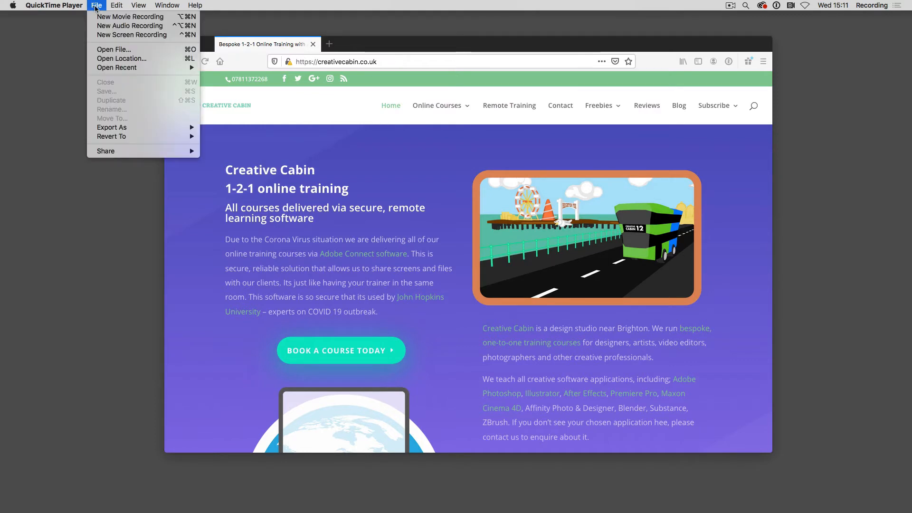
{"action": "left_click", "coordinate": [135, 36]}
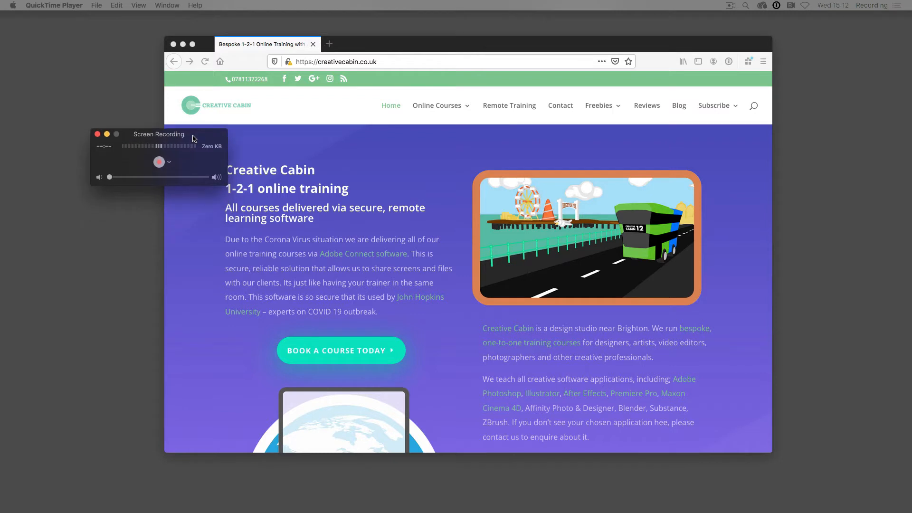
Choose Shure Digital as the microphone and start recording only the screen area covered by the browser window
{"action": "left_click", "coordinate": [168, 163]}
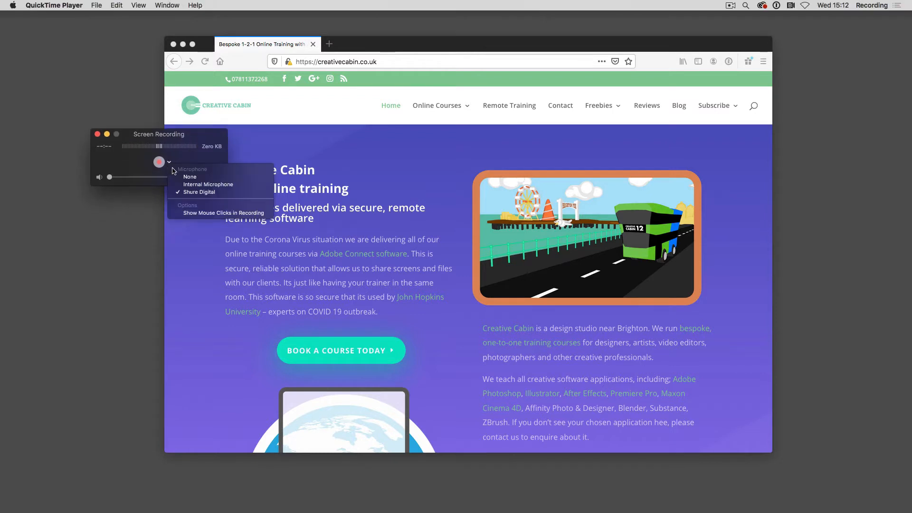
{"action": "left_click", "coordinate": [205, 194]}
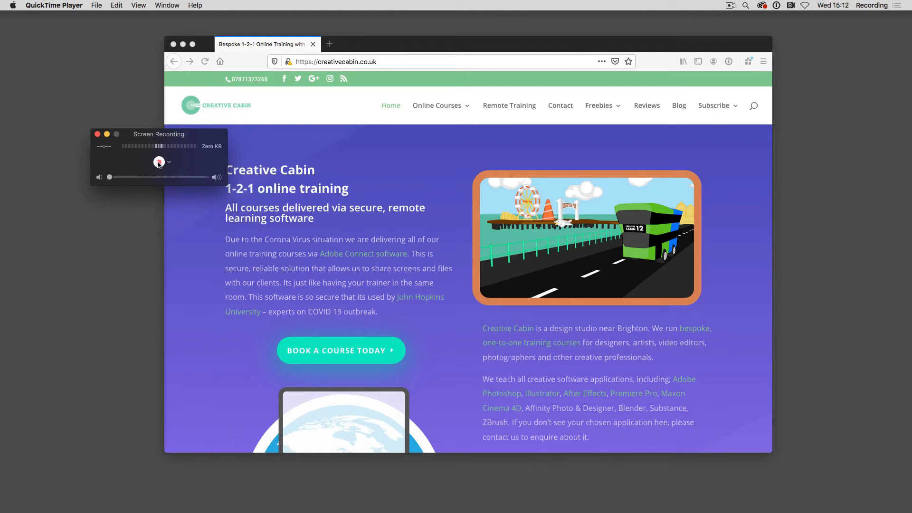
{"action": "left_click", "coordinate": [159, 162]}
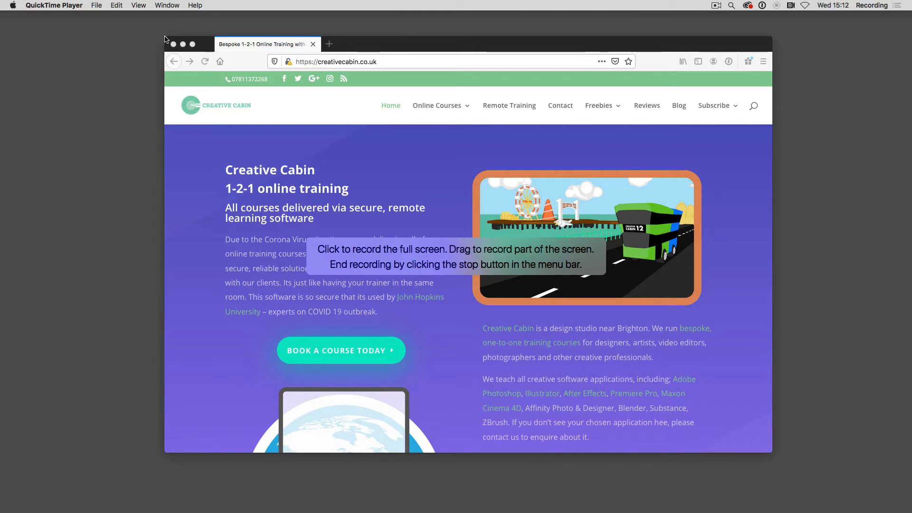
{"action": "left_click_drag", "start_coordinate": [165, 38], "coordinate": [772, 452]}
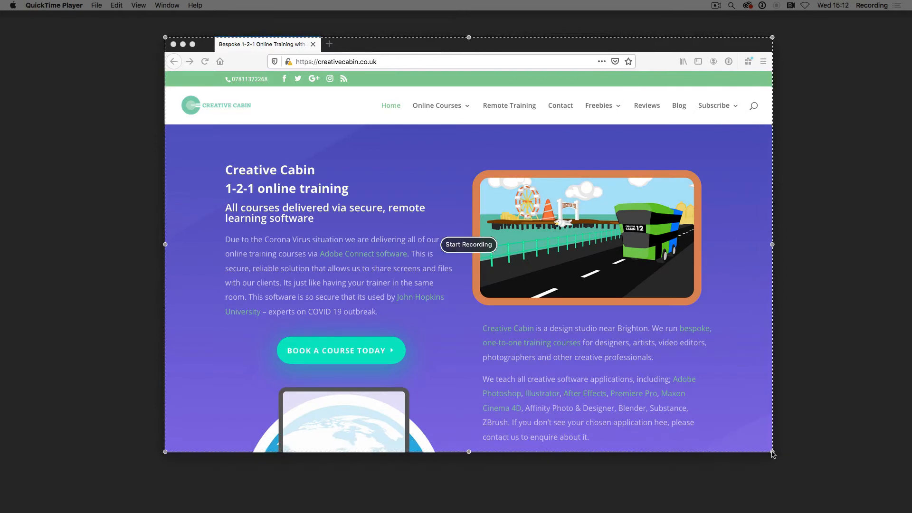
{"action": "left_click", "coordinate": [468, 245]}
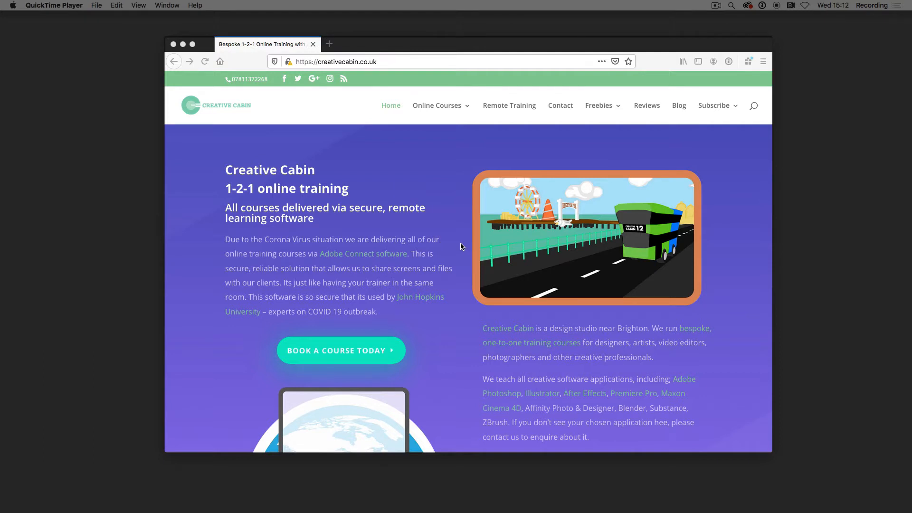
Demonstrate the Creative Cabin site for the recording by browsing the home page and its Remote Training page
{"action": "left_click", "coordinate": [434, 216]}
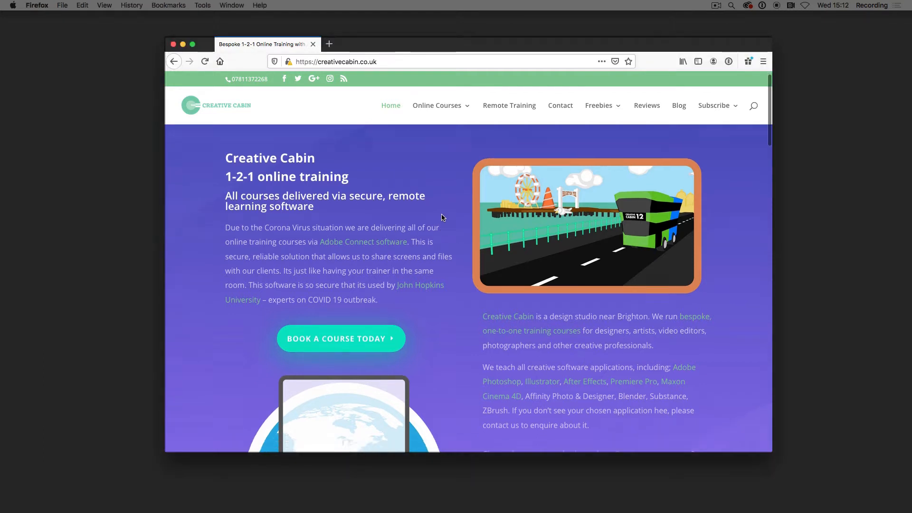
{"action": "scroll", "coordinate": [441, 217], "scroll_direction": "down", "scroll_amount": 5}
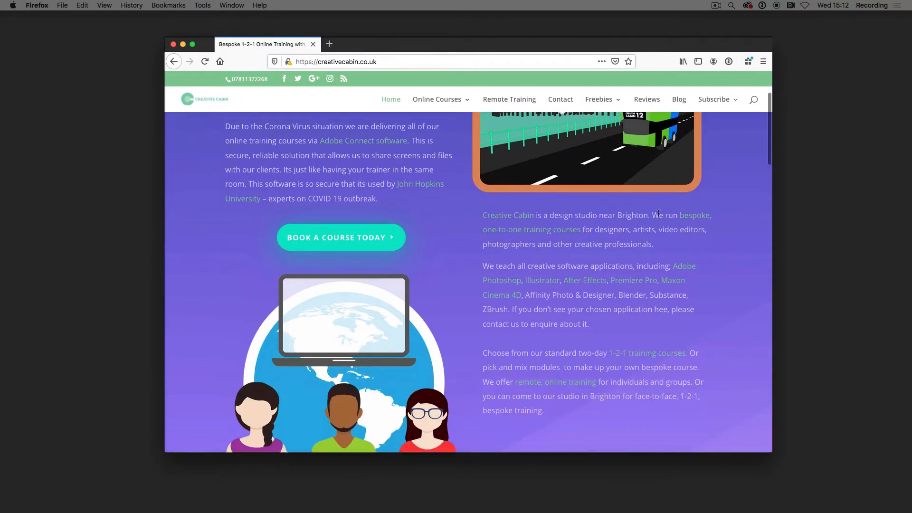
{"action": "scroll", "coordinate": [770, 164], "scroll_direction": "down", "scroll_amount": 3}
{"action": "left_click_drag", "start_coordinate": [770, 163], "coordinate": [759, 248]}
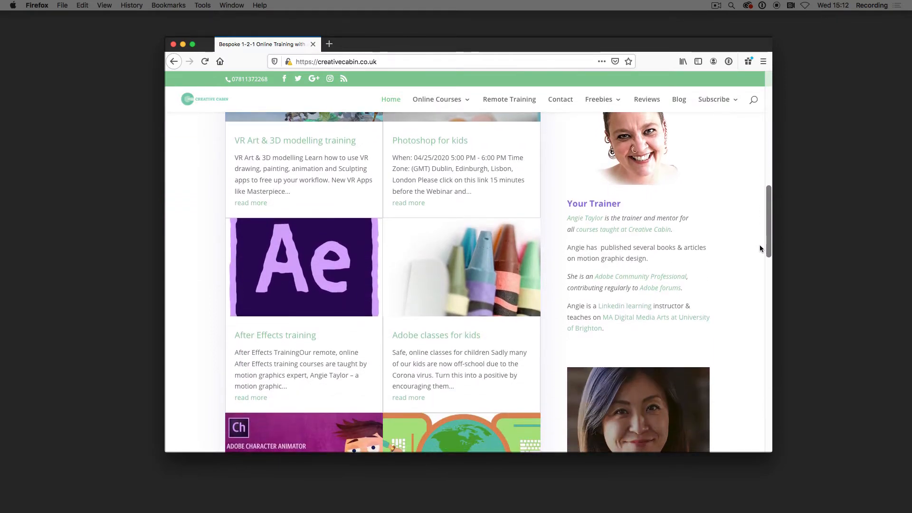
{"action": "left_click_drag", "start_coordinate": [760, 248], "coordinate": [738, 305]}
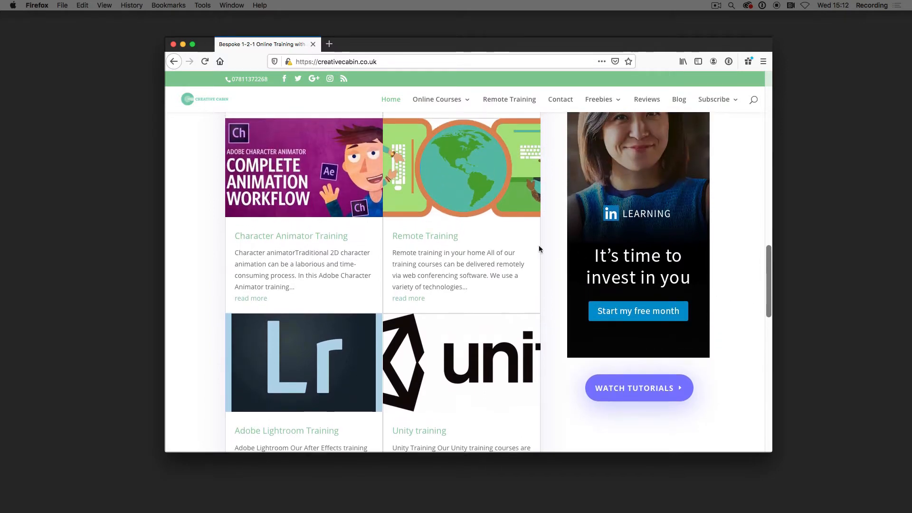
{"action": "left_click", "coordinate": [440, 237]}
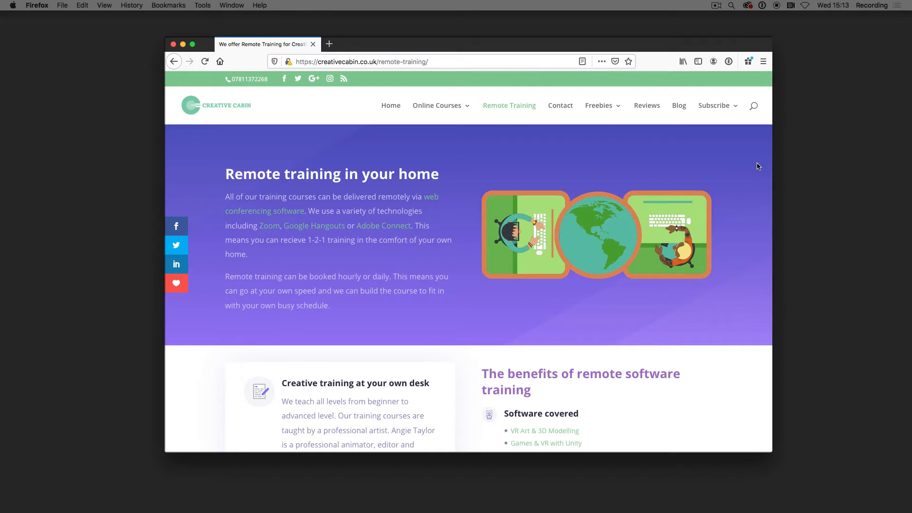
{"action": "scroll", "coordinate": [758, 166], "scroll_direction": "down", "scroll_amount": 2}
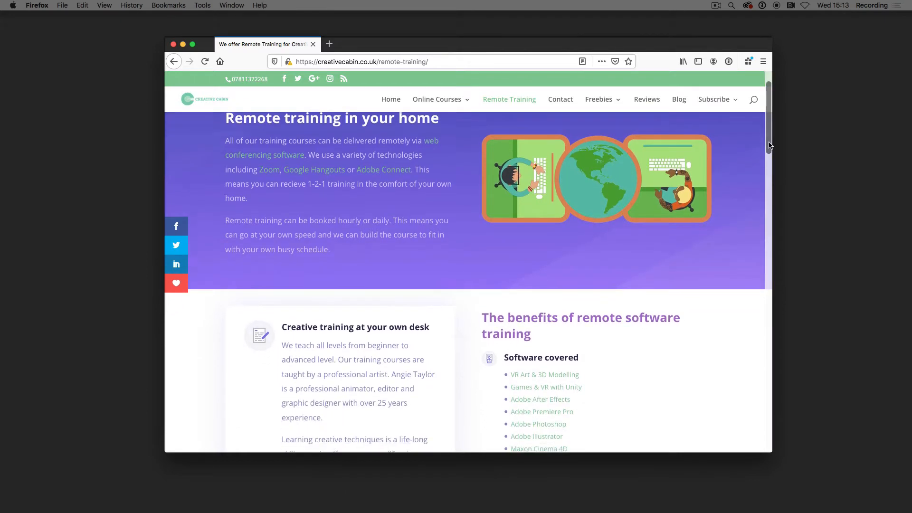
{"action": "scroll", "coordinate": [770, 141], "scroll_direction": "down", "scroll_amount": 10}
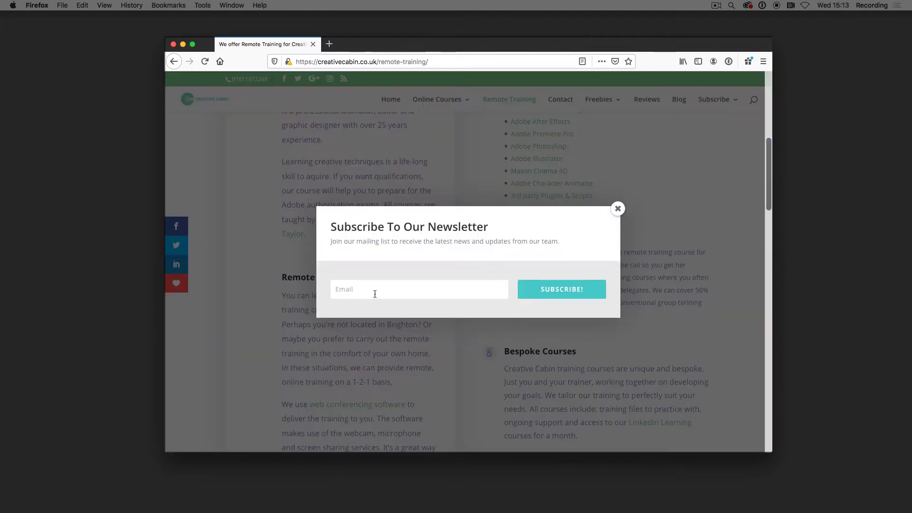
{"action": "left_click", "coordinate": [372, 292]}
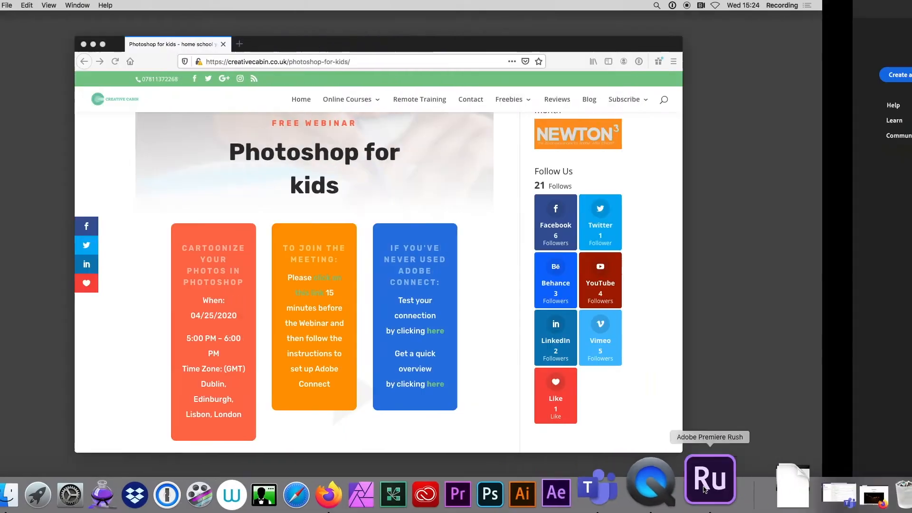
Switch to Premiere Rush and create a project named Screen Capture from the ScreenFlow_Recording clip in the Movies folder
{"action": "left_click", "coordinate": [704, 489]}
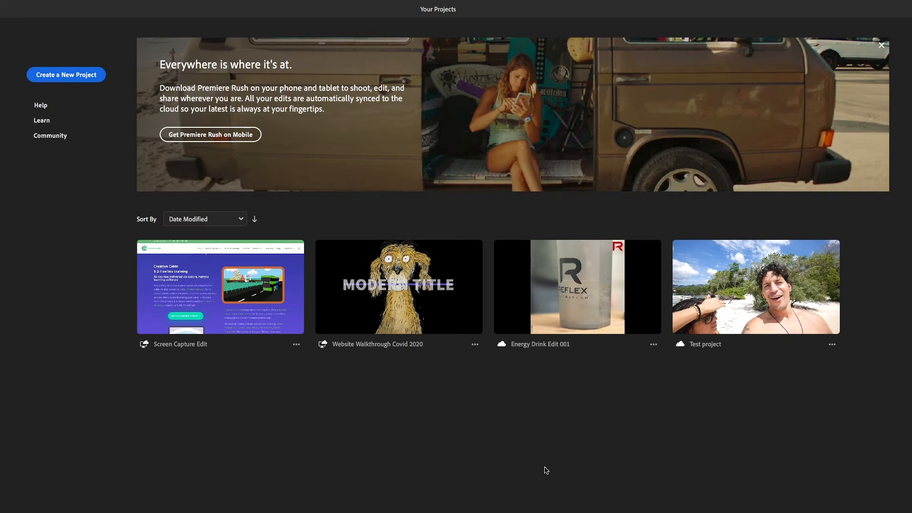
{"action": "left_click", "coordinate": [75, 77]}
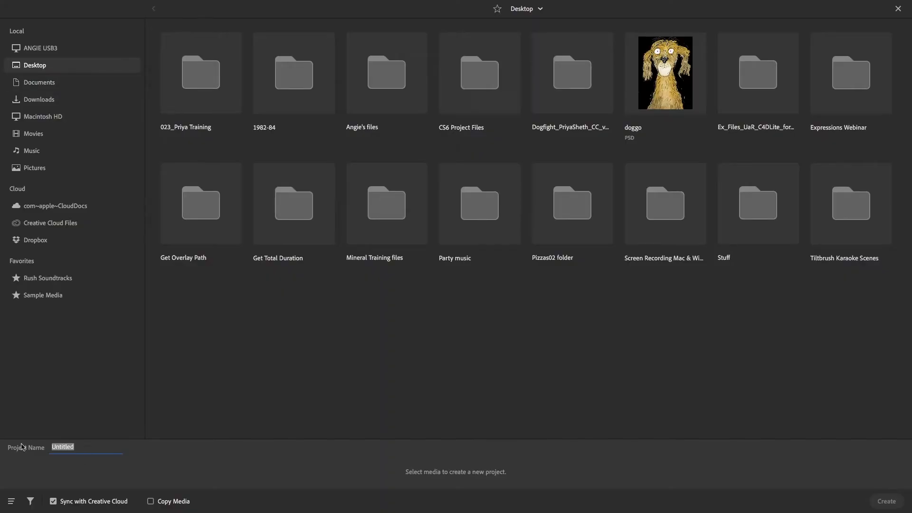
{"action": "type", "text": "Screen Capture"}
{"action": "left_click", "coordinate": [28, 135]}
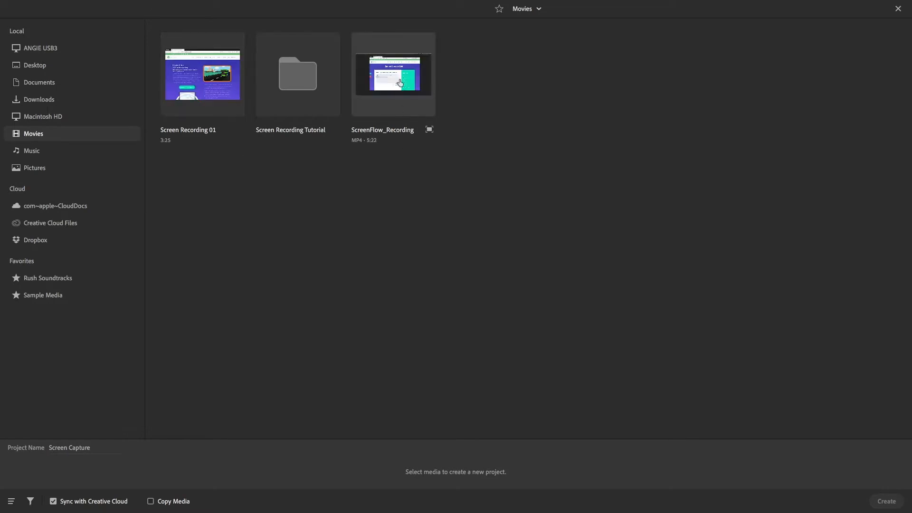
{"action": "left_click", "coordinate": [400, 80]}
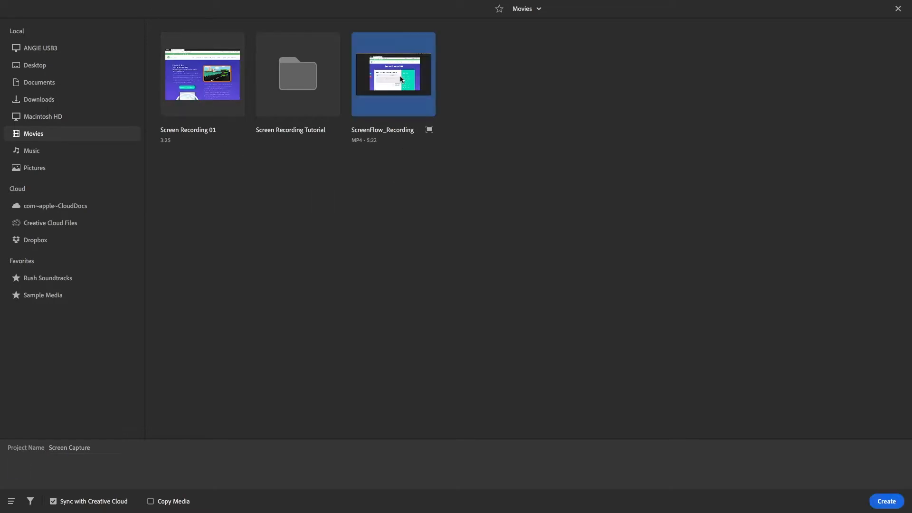
{"action": "left_click", "coordinate": [886, 502]}
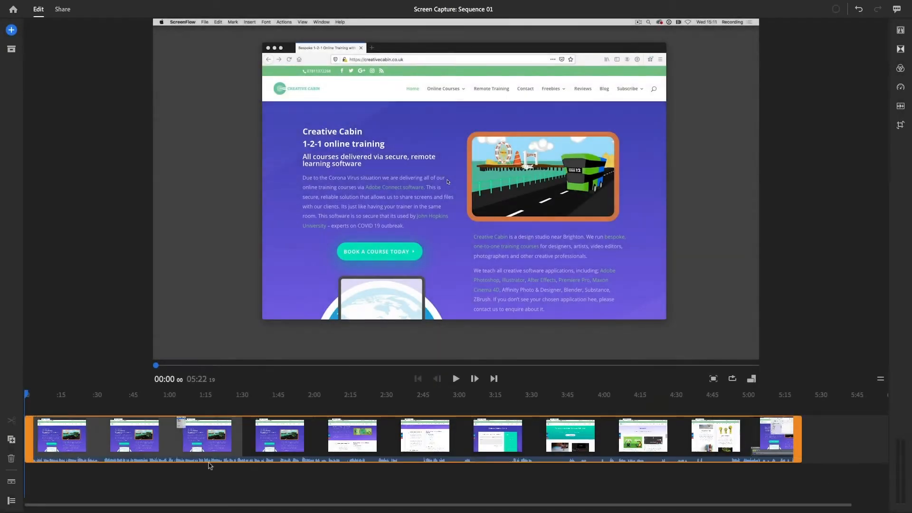
Play the opening of the recording and return the playhead to the start of the sequence
{"action": "key", "text": "space"}
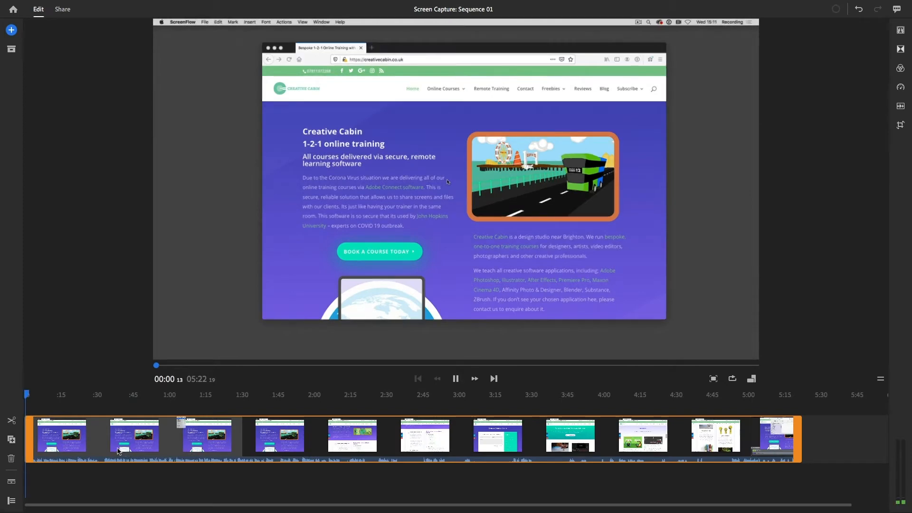
{"action": "left_click", "coordinate": [48, 394]}
{"action": "left_click_drag", "start_coordinate": [48, 394], "coordinate": [5, 399]}
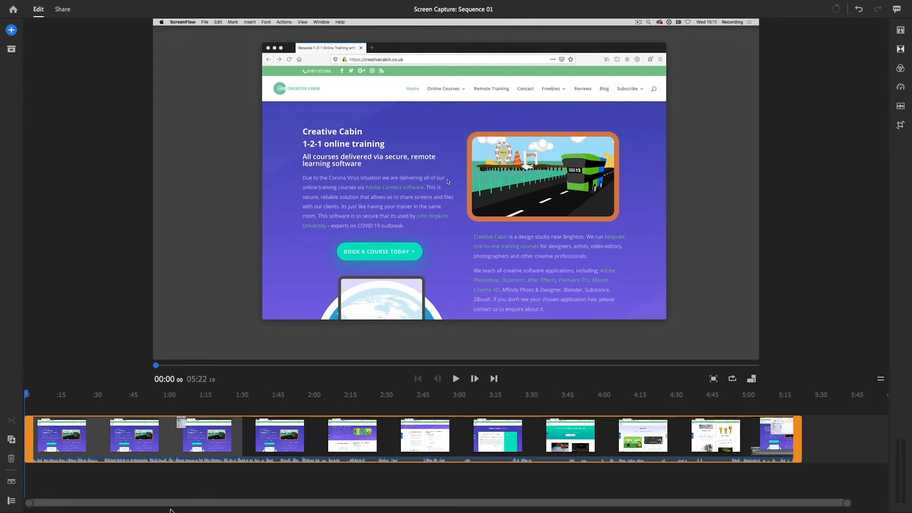
Show the track controls, mute the video track's audio and record a voiceover about 23 seconds long on the first audio track
{"action": "left_click", "coordinate": [12, 500]}
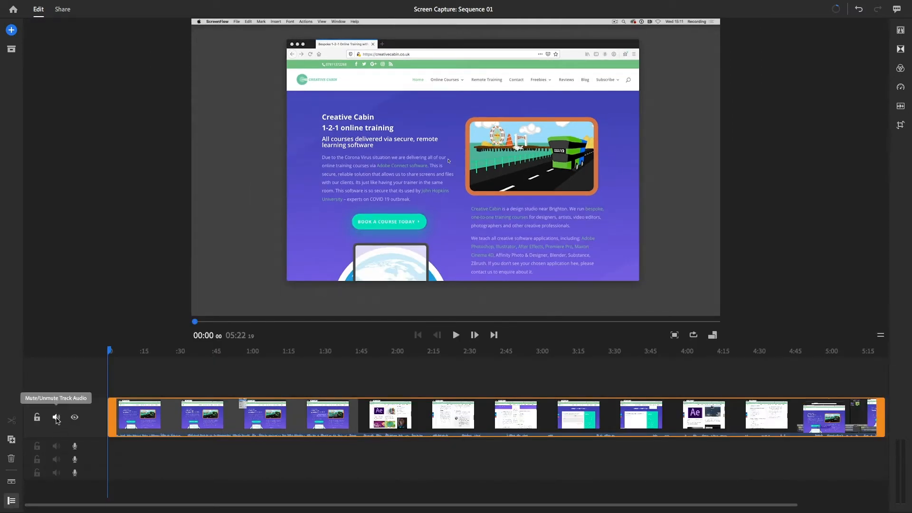
{"action": "left_click", "coordinate": [57, 418]}
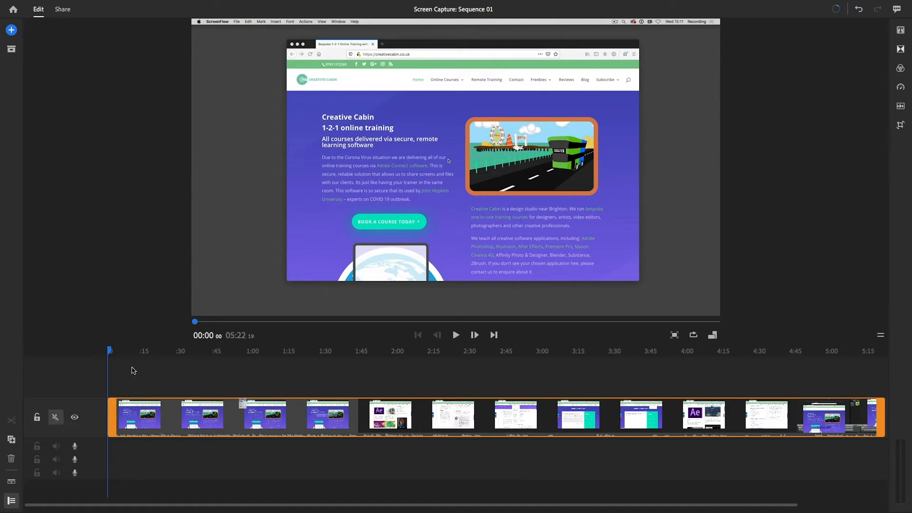
{"action": "left_click", "coordinate": [11, 30]}
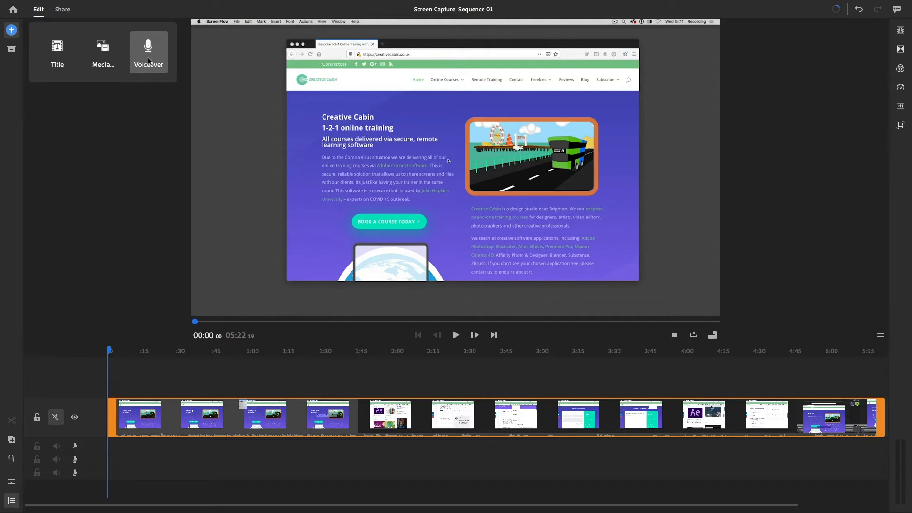
{"action": "left_click", "coordinate": [149, 61]}
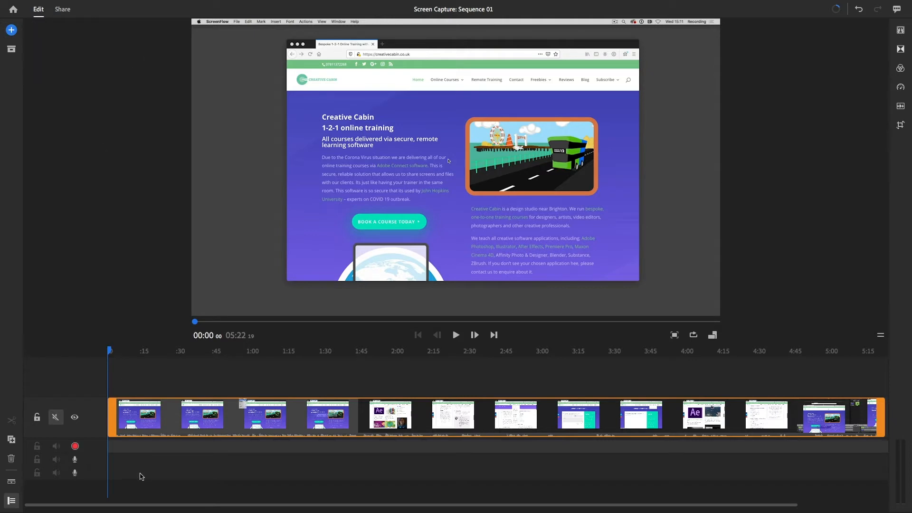
{"action": "left_click", "coordinate": [74, 446]}
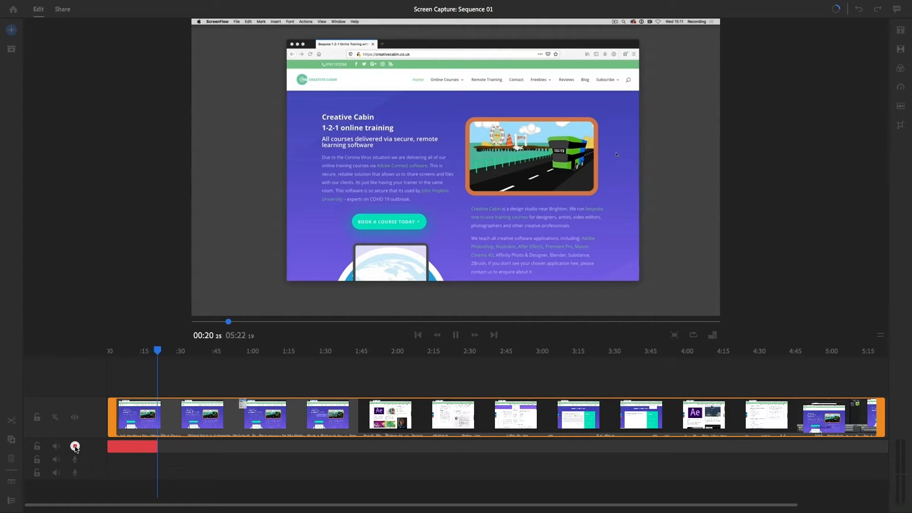
{"action": "left_click", "coordinate": [75, 447]}
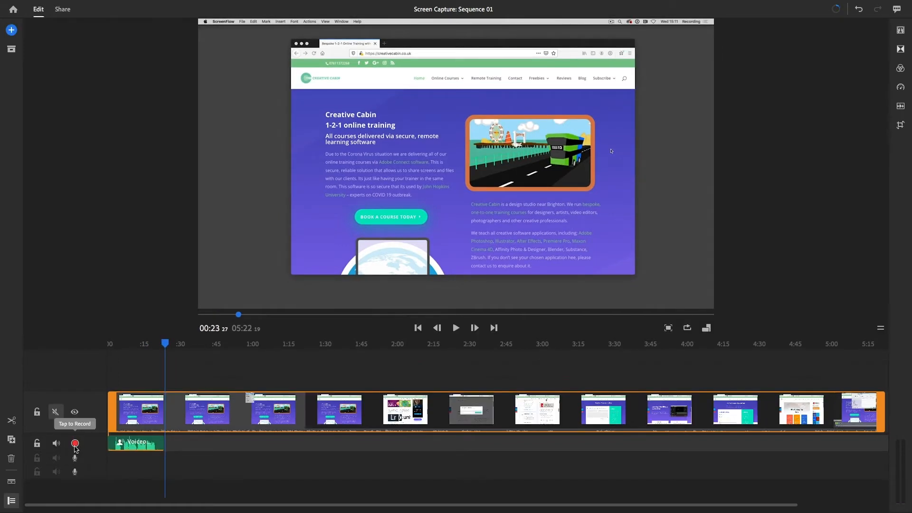
Split the video clip at 00:23:13, where the voiceover ends
{"action": "left_click_drag", "start_coordinate": [166, 342], "coordinate": [321, 357]}
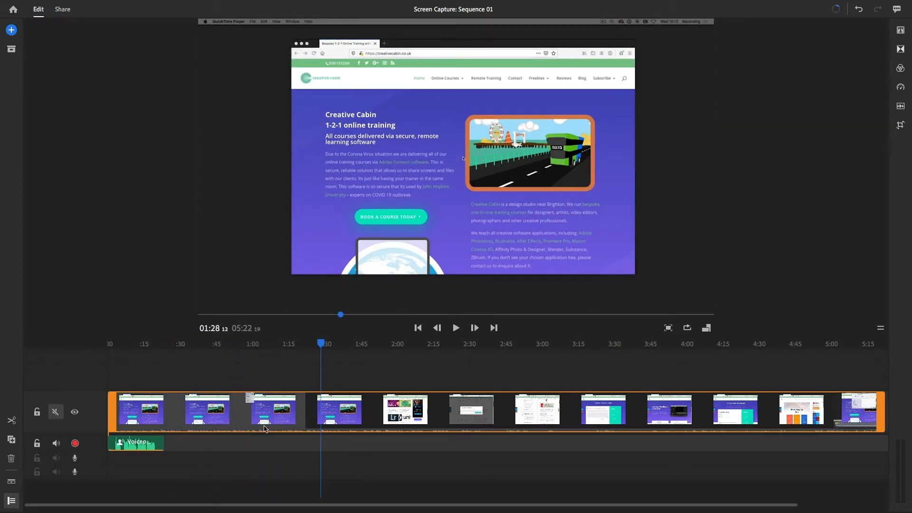
{"action": "left_click", "coordinate": [185, 414]}
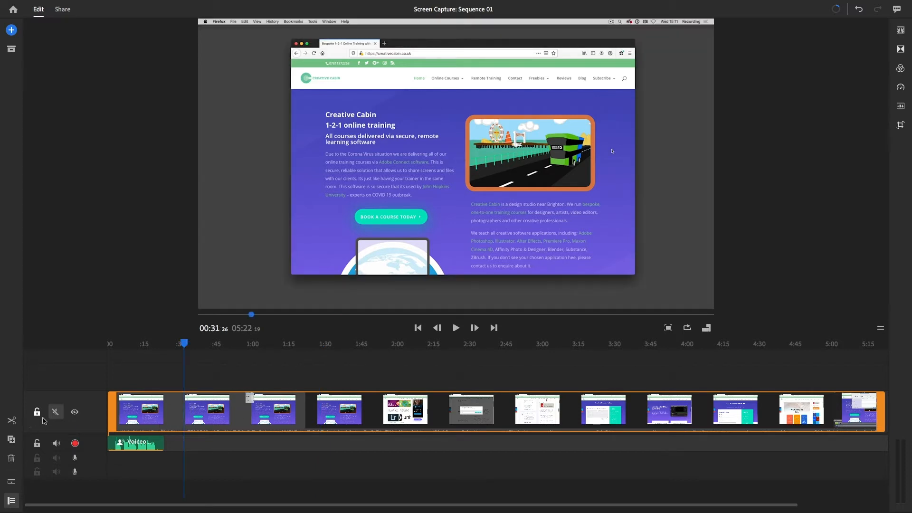
{"action": "left_click_drag", "start_coordinate": [185, 346], "coordinate": [165, 348]}
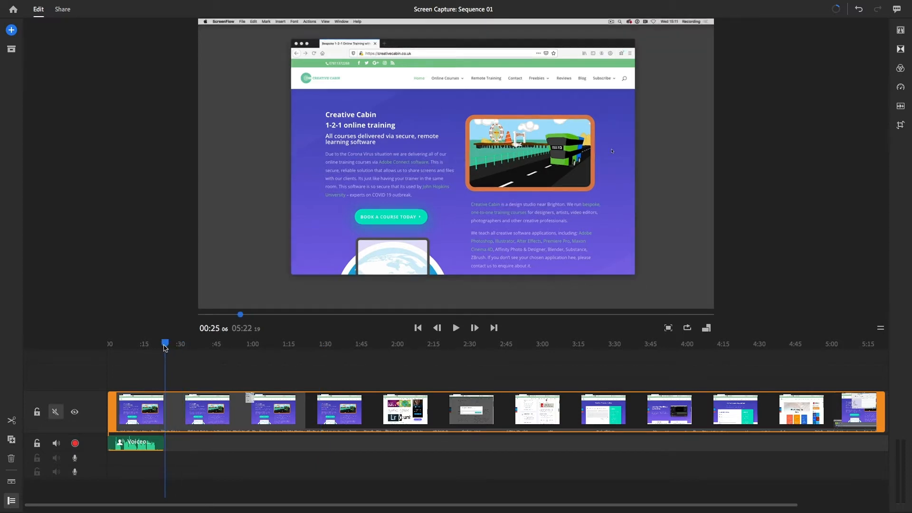
{"action": "left_click", "coordinate": [11, 421]}
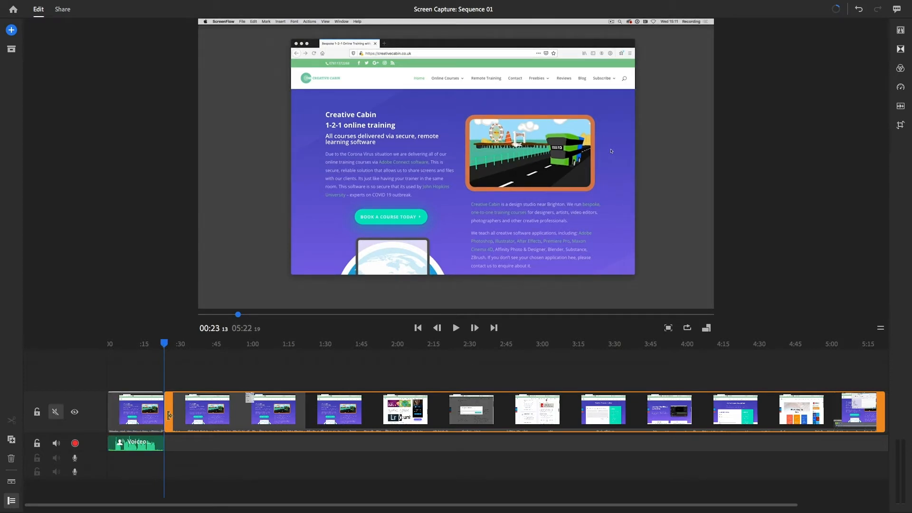
Trim about 1:03 off the start of the second video clip and record a voiceover from 00:23:13 to about 01:04
{"action": "left_click_drag", "start_coordinate": [170, 415], "coordinate": [321, 424]}
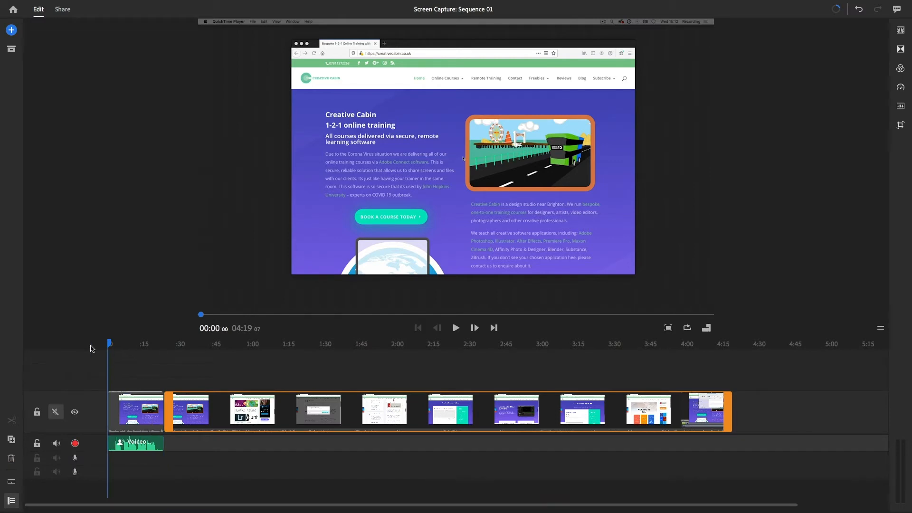
{"action": "left_click_drag", "start_coordinate": [116, 354], "coordinate": [166, 360]}
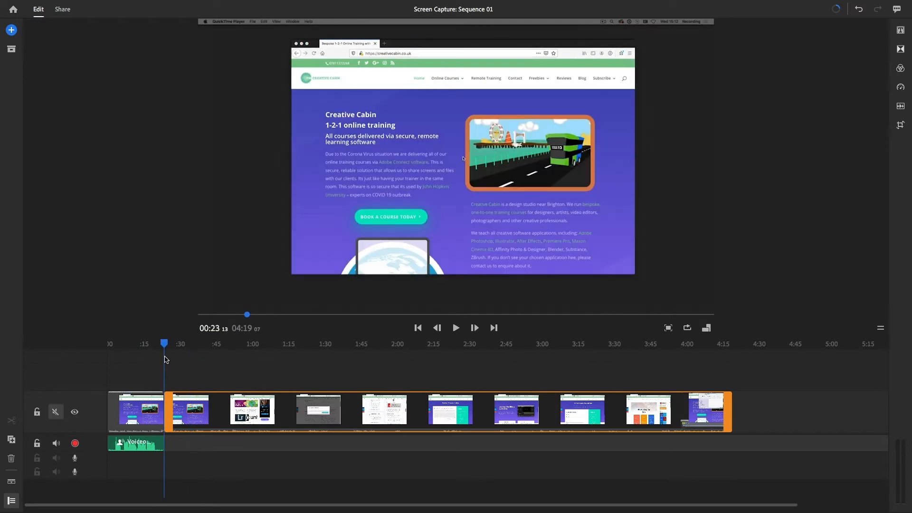
{"action": "left_click", "coordinate": [75, 444]}
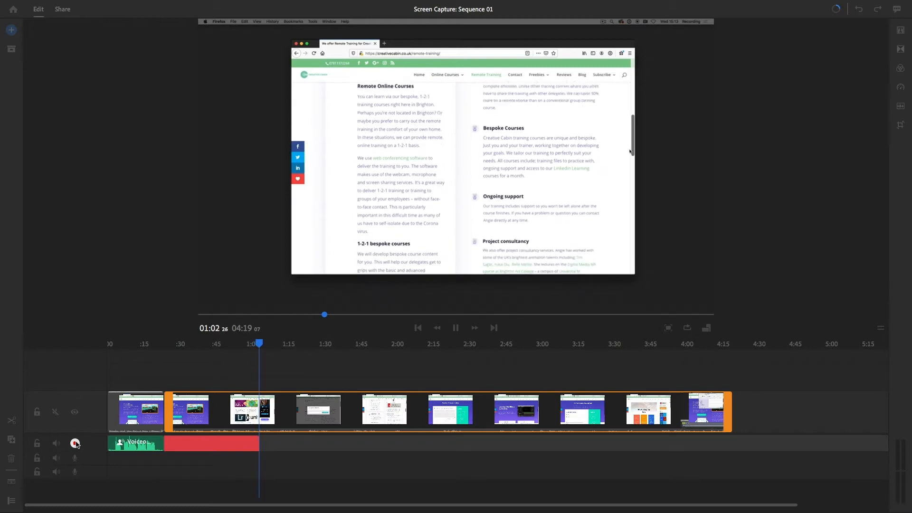
{"action": "left_click", "coordinate": [74, 443]}
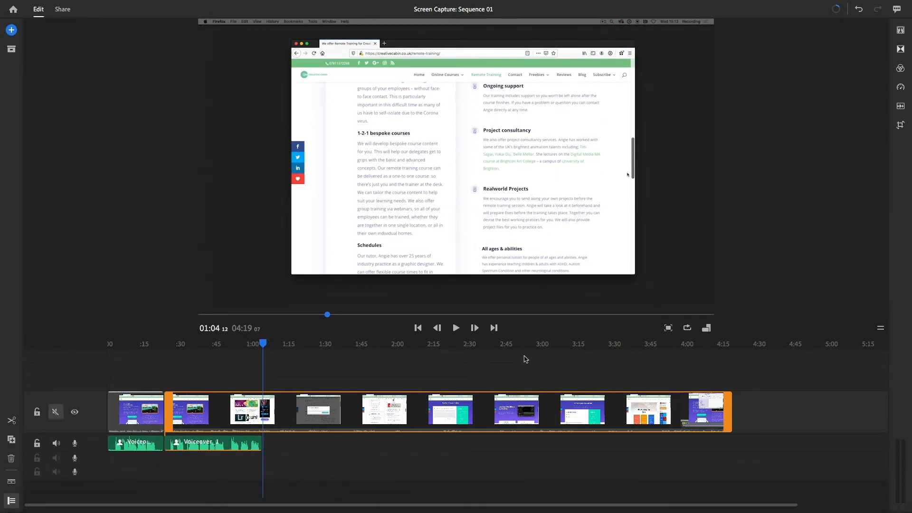
Record another voiceover about 53 seconds long on the first audio track, starting at 01:04:29, just after the previous voiceover
{"action": "left_click_drag", "start_coordinate": [263, 344], "coordinate": [271, 344]}
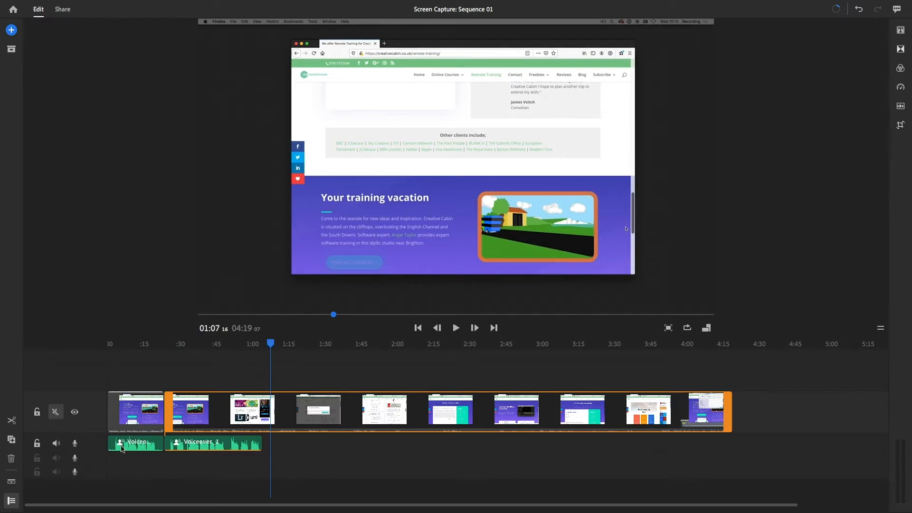
{"action": "left_click", "coordinate": [193, 445]}
{"action": "left_click", "coordinate": [276, 429]}
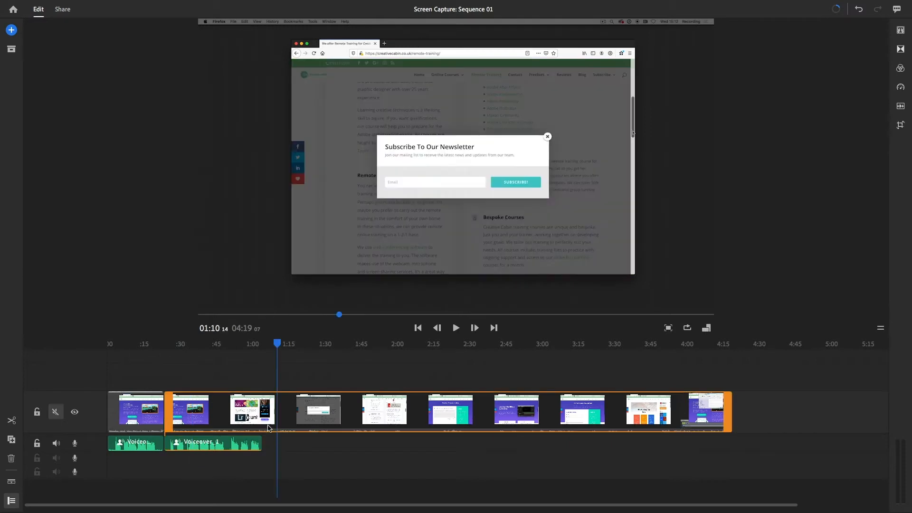
{"action": "left_click", "coordinate": [265, 346]}
{"action": "left_click", "coordinate": [265, 344]}
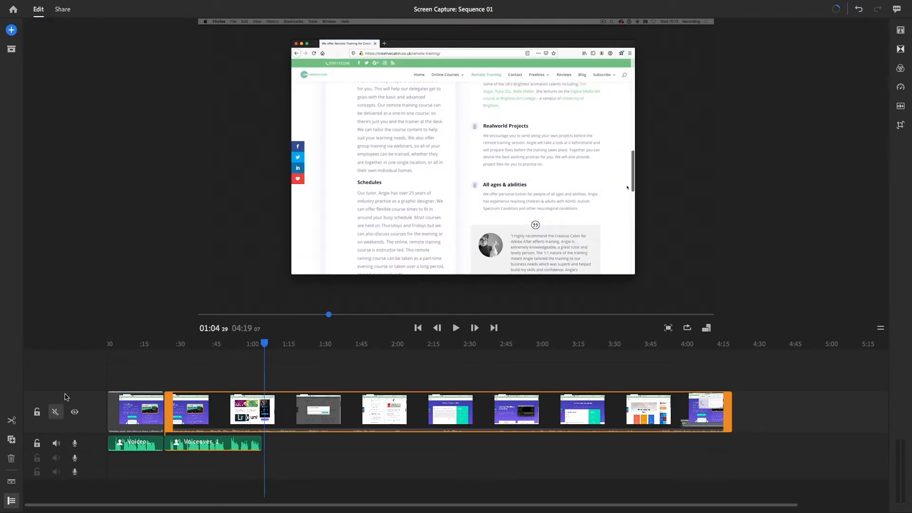
{"action": "left_click", "coordinate": [11, 30]}
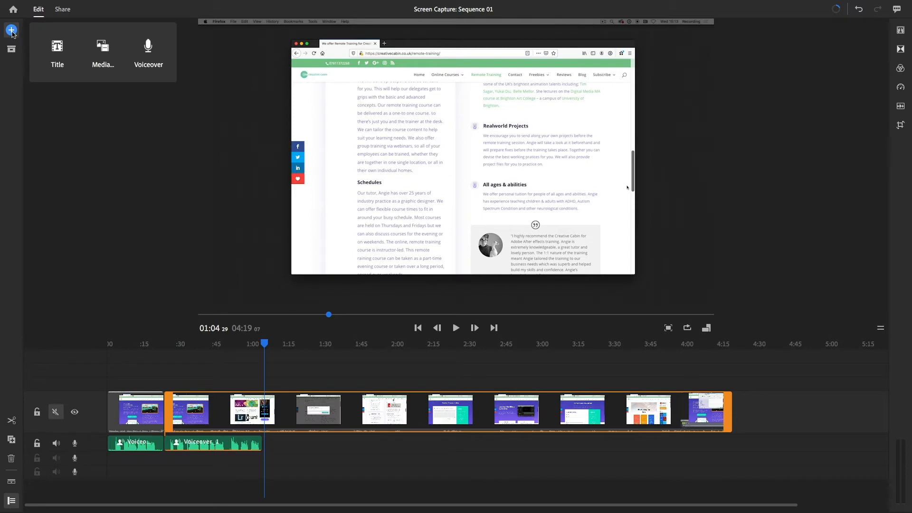
{"action": "left_click", "coordinate": [148, 52]}
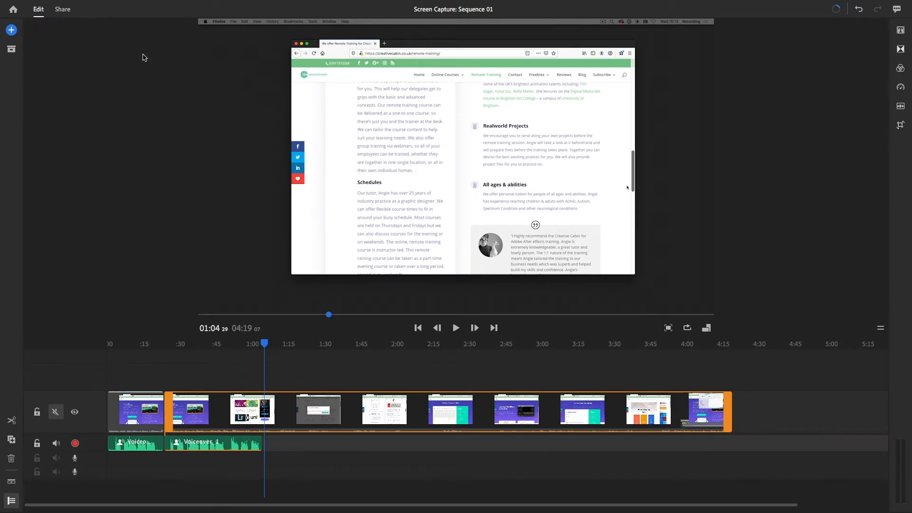
{"action": "left_click", "coordinate": [75, 443]}
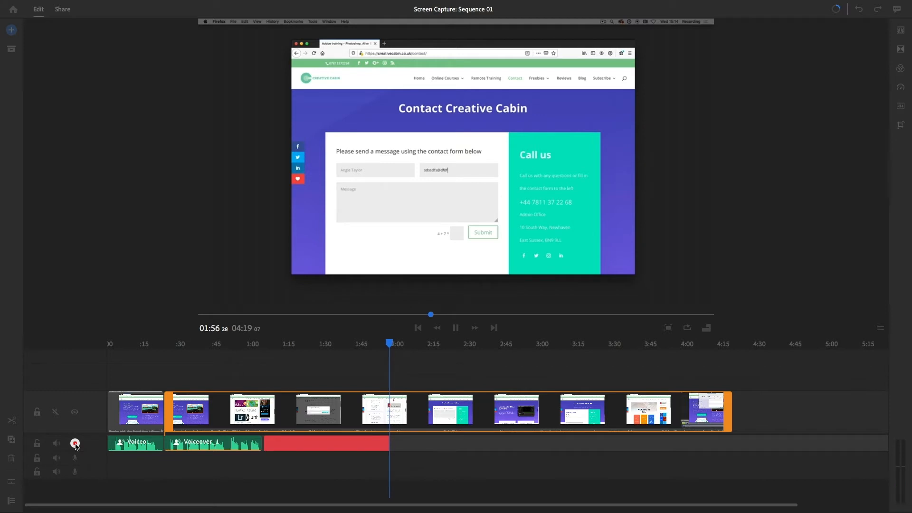
{"action": "left_click", "coordinate": [75, 444]}
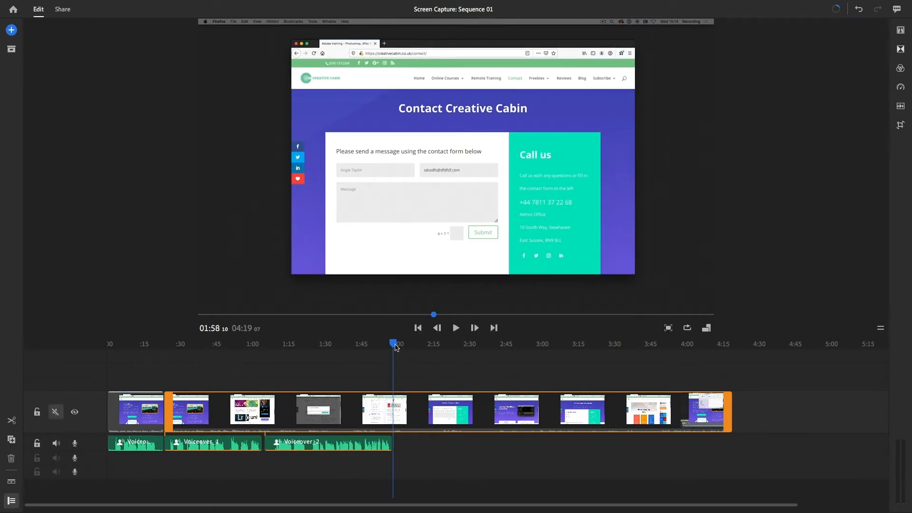
Split the video clip at 01:47:09 and at 02:18:18 to isolate the contact form section
{"action": "left_click_drag", "start_coordinate": [393, 345], "coordinate": [367, 345]}
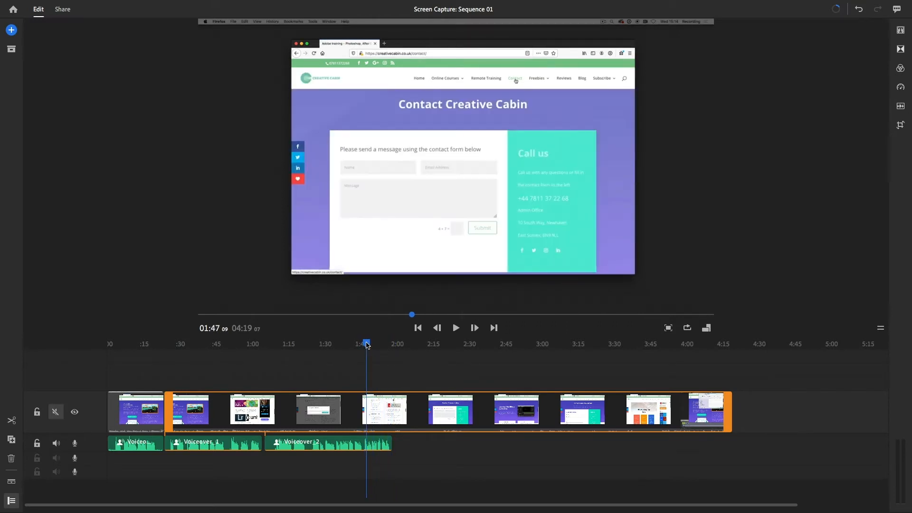
{"action": "left_click", "coordinate": [13, 421]}
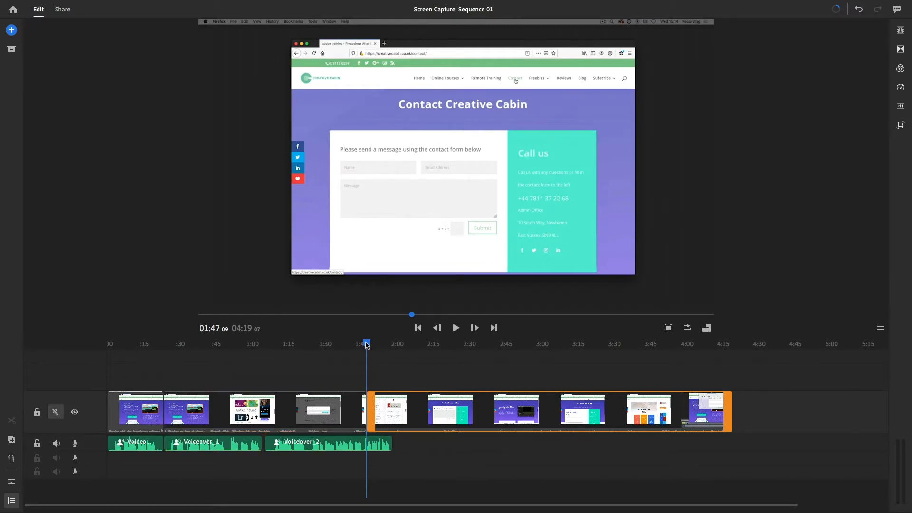
{"action": "left_click_drag", "start_coordinate": [367, 345], "coordinate": [442, 351]}
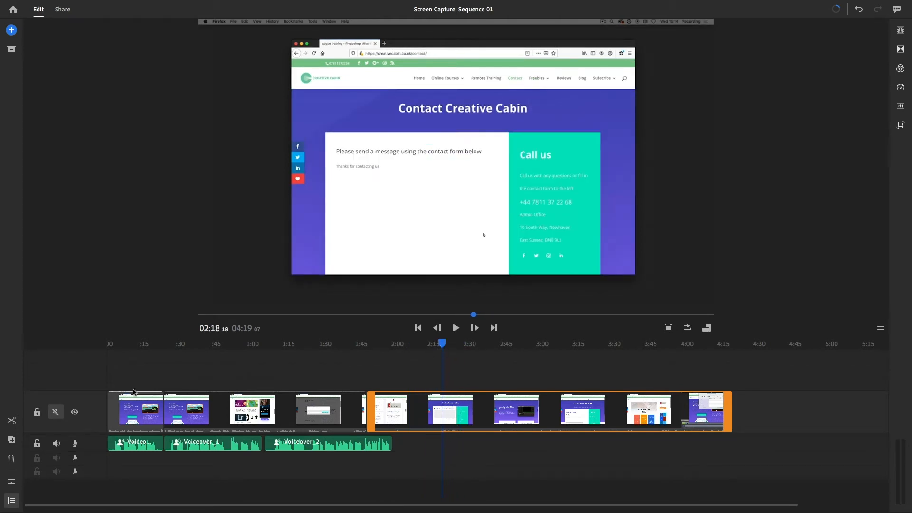
{"action": "left_click", "coordinate": [12, 423]}
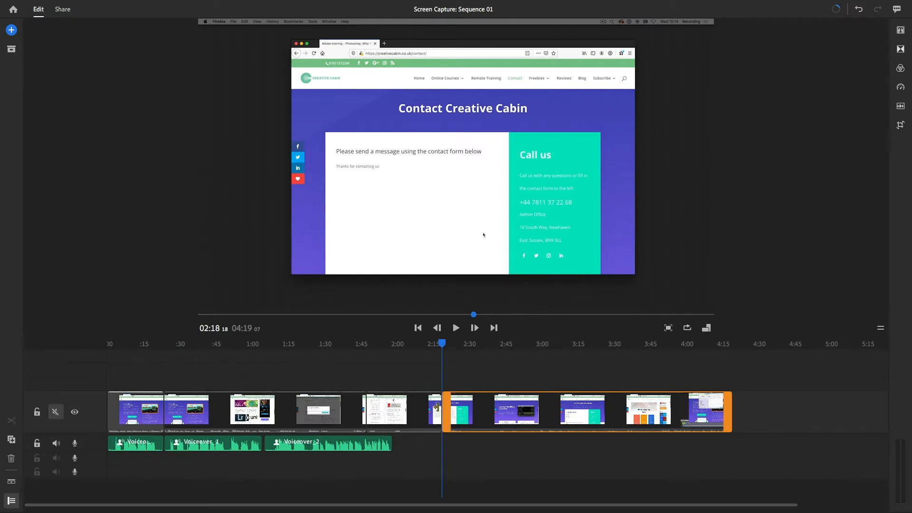
Set the speed of the contact form segment to 275 %, play it back, and raise the speed to 330 %
{"action": "left_click", "coordinate": [430, 408]}
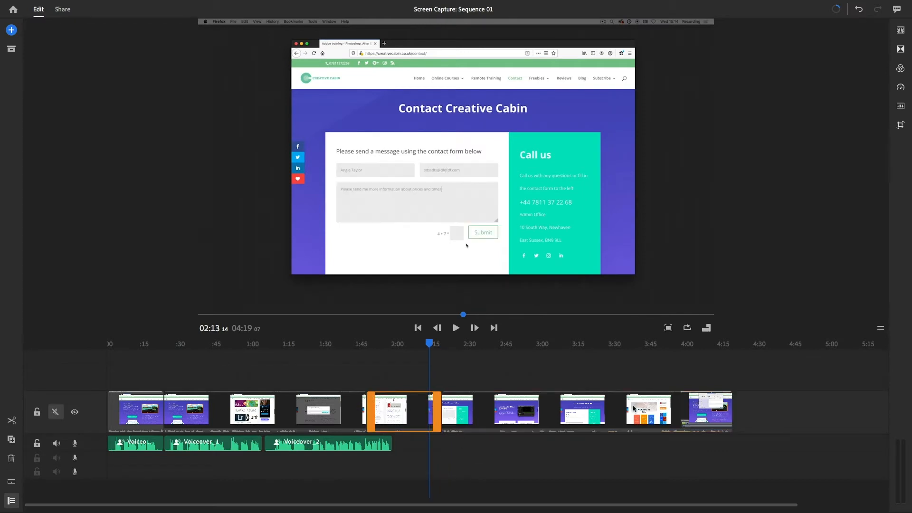
{"action": "left_click", "coordinate": [901, 89]}
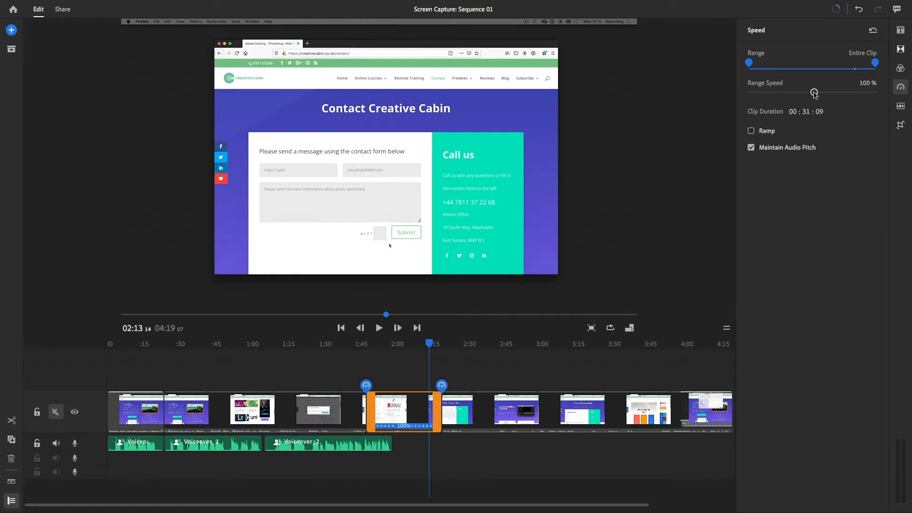
{"action": "left_click_drag", "start_coordinate": [814, 94], "coordinate": [839, 99]}
{"action": "left_click", "coordinate": [367, 343]}
{"action": "key", "text": "space"}
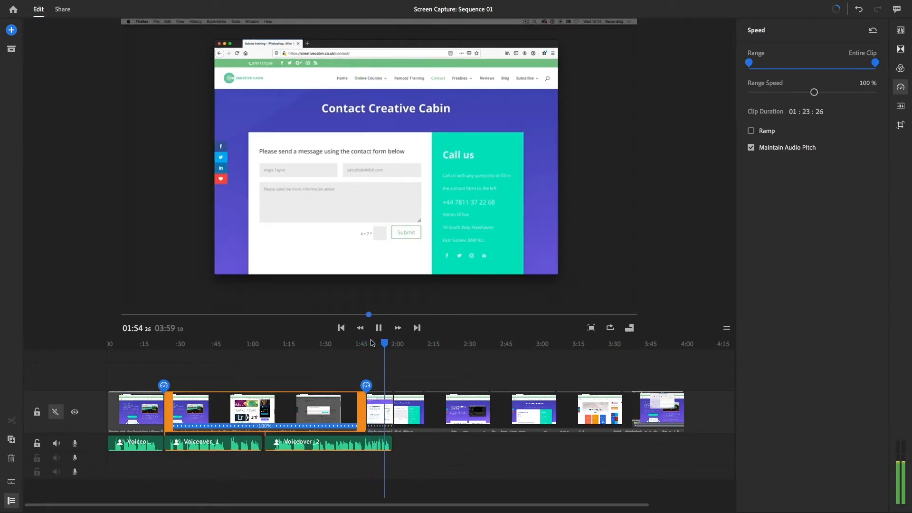
{"action": "key", "text": "space"}
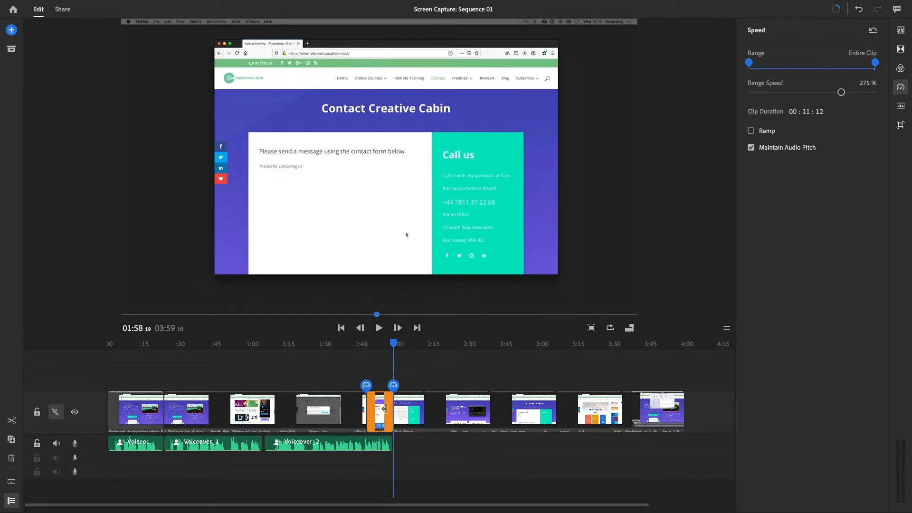
{"action": "scroll", "coordinate": [391, 406], "scroll_direction": "up", "scroll_amount": 3}
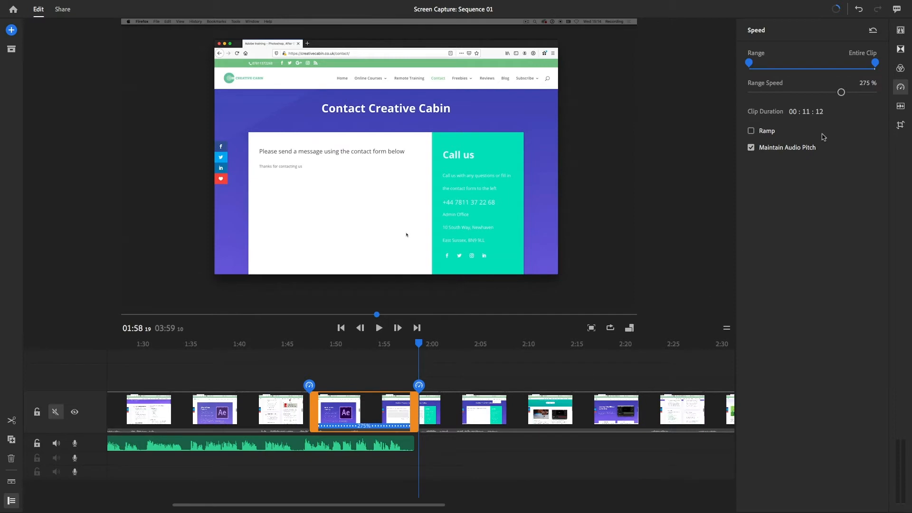
{"action": "left_click_drag", "start_coordinate": [841, 93], "coordinate": [843, 98]}
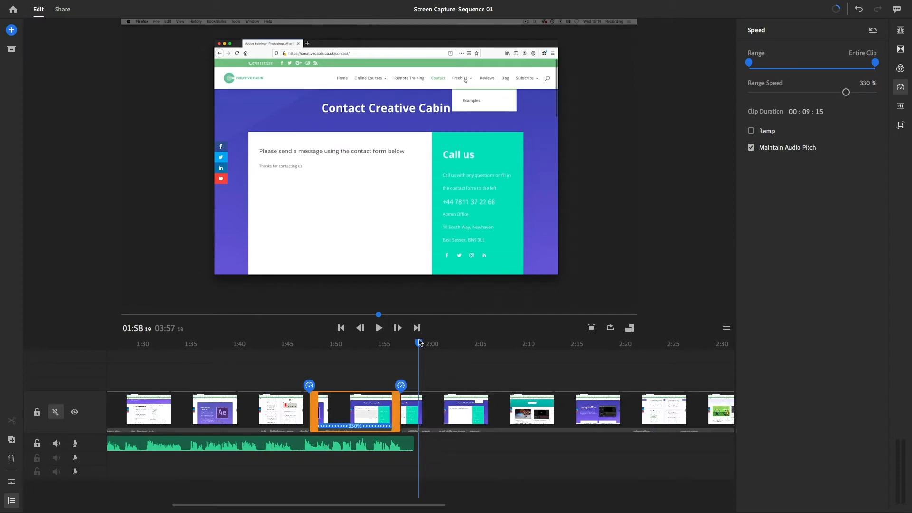
Record a voiceover about 51 seconds long on the first audio track, starting at 01:57:06 where the sped-up segment ends
{"action": "left_click_drag", "start_coordinate": [415, 343], "coordinate": [404, 343]}
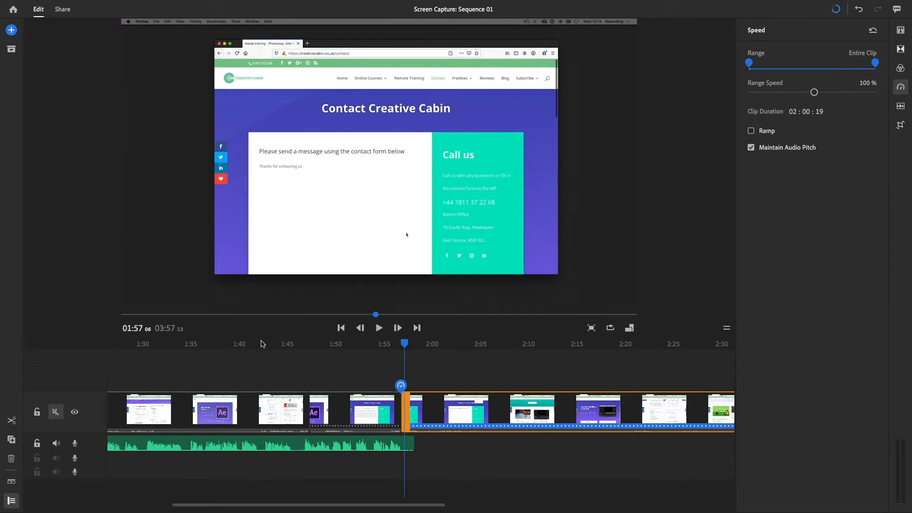
{"action": "left_click", "coordinate": [11, 30]}
{"action": "left_click", "coordinate": [144, 55]}
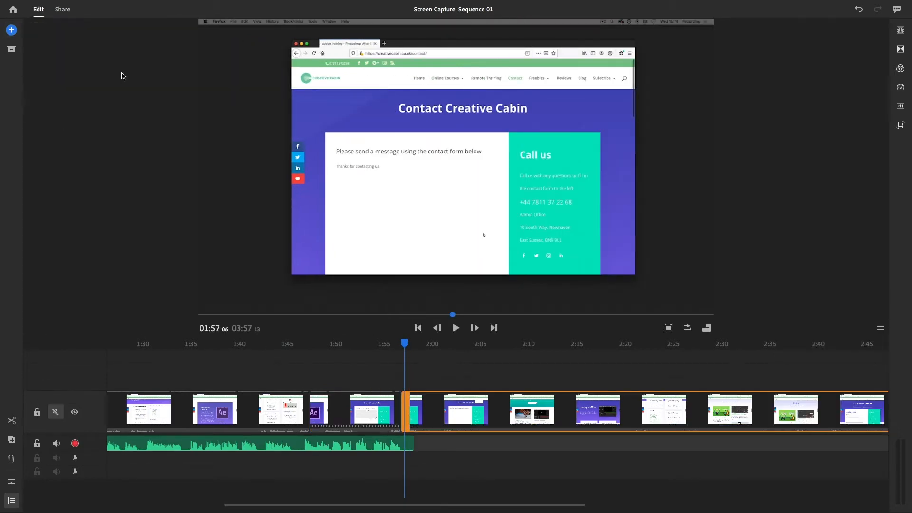
{"action": "left_click", "coordinate": [75, 444]}
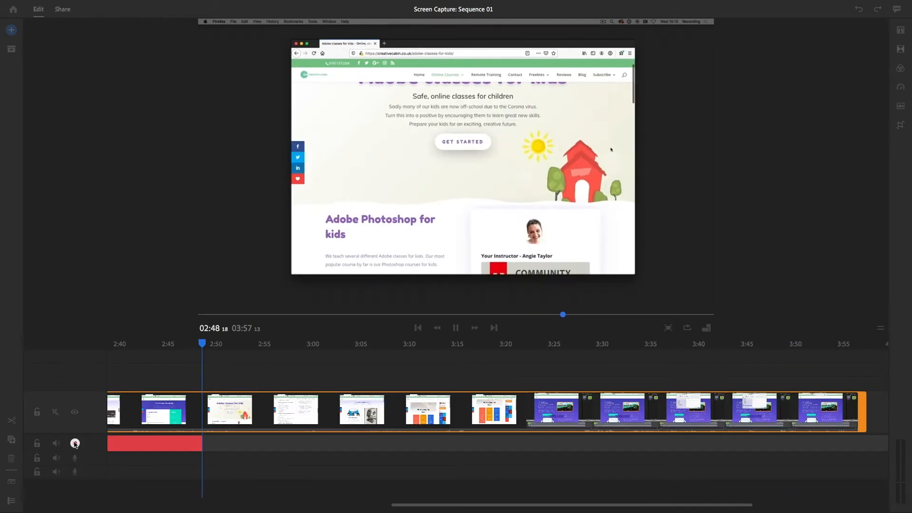
{"action": "left_click", "coordinate": [75, 443]}
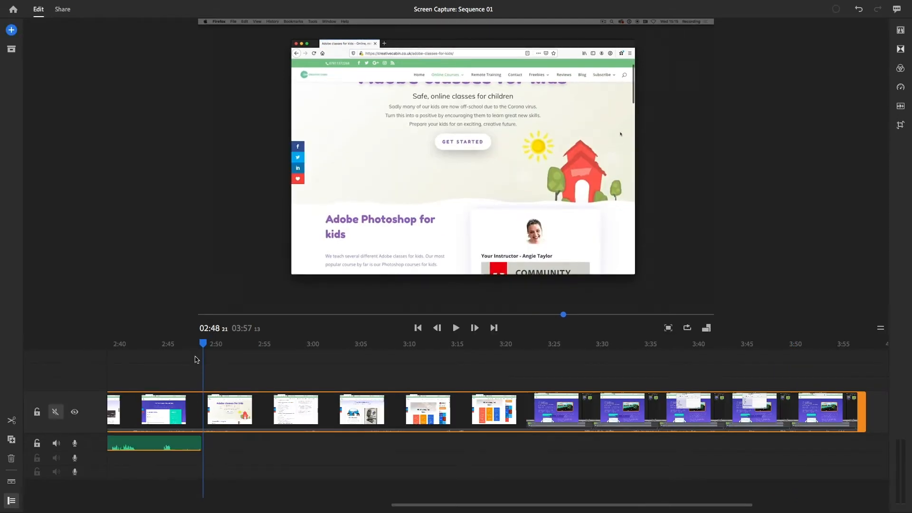
Trim the end of the latest voiceover clip back to 02:32:29
{"action": "scroll", "coordinate": [190, 354], "scroll_direction": "right", "scroll_amount": 2}
{"action": "mouse_move", "coordinate": [176, 343]}
{"action": "left_mouse_down"}
{"action": "mouse_move", "coordinate": [67, 340]}
{"action": "mouse_move", "coordinate": [190, 344]}
{"action": "left_mouse_up"}
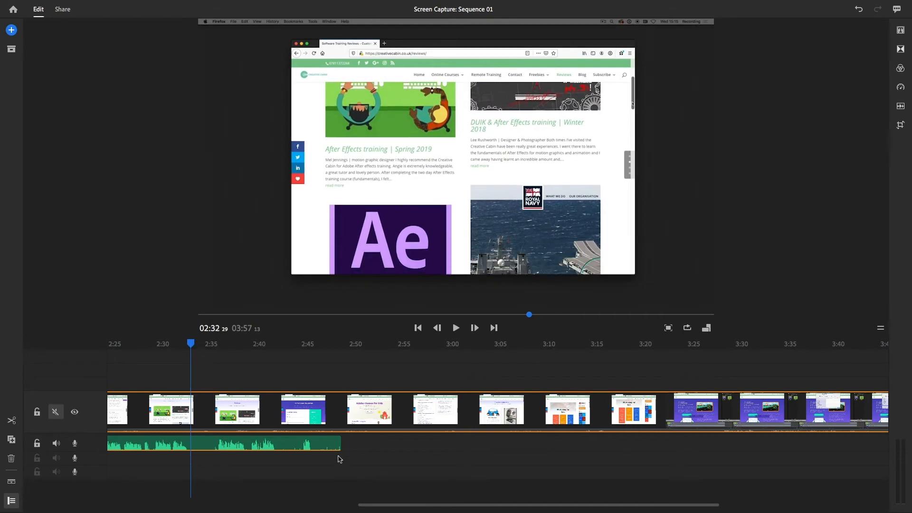
{"action": "left_click_drag", "start_coordinate": [339, 444], "coordinate": [205, 443]}
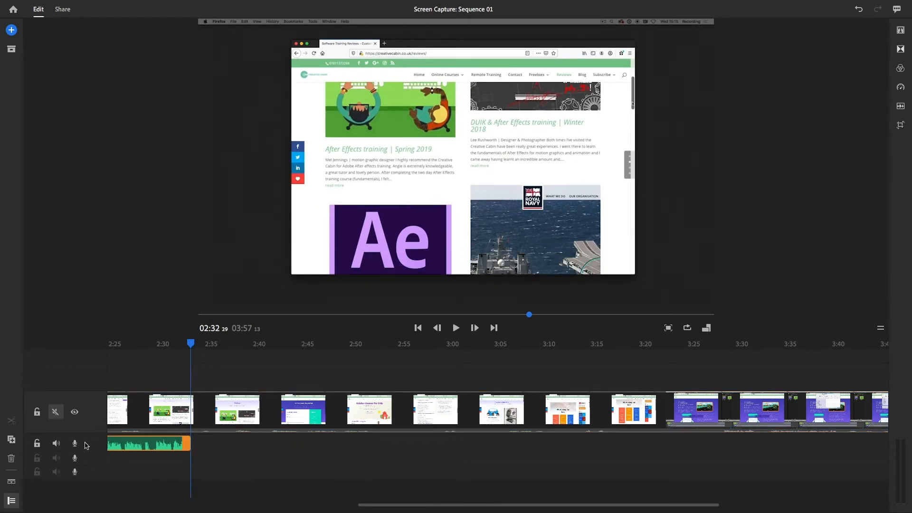
Record a voiceover about 7 seconds long on the first audio track, starting at 02:32:29
{"action": "left_click", "coordinate": [12, 30]}
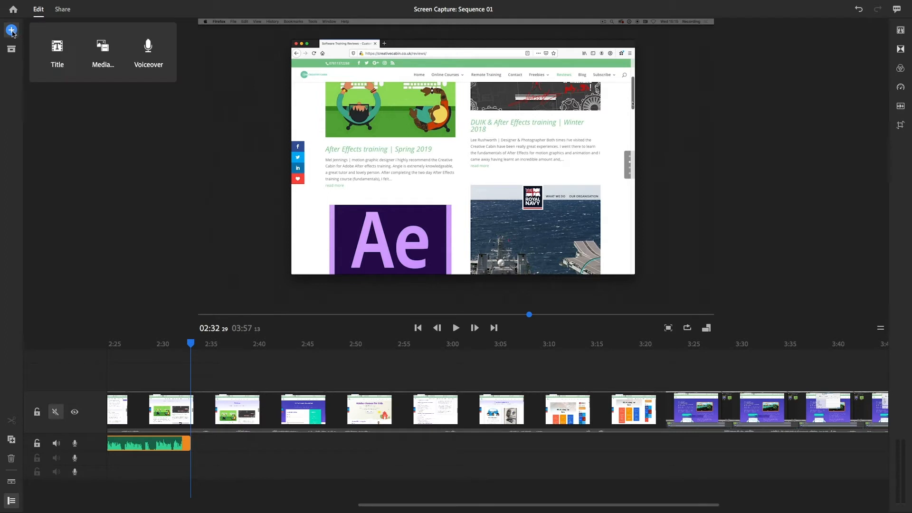
{"action": "left_click", "coordinate": [148, 53]}
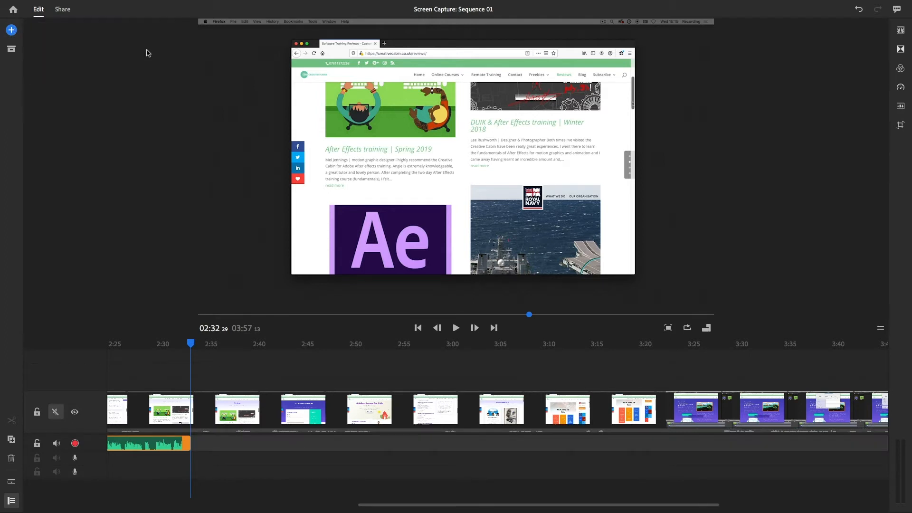
{"action": "left_click", "coordinate": [75, 443]}
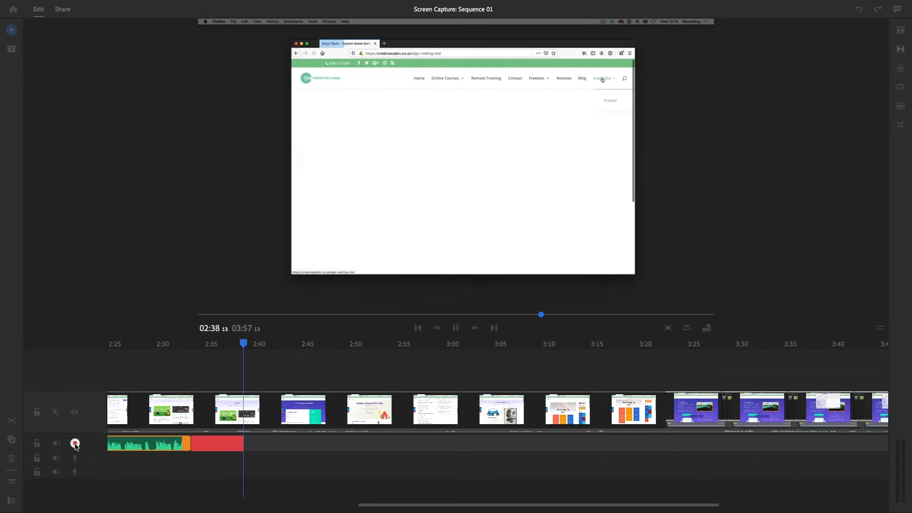
{"action": "left_click", "coordinate": [75, 444]}
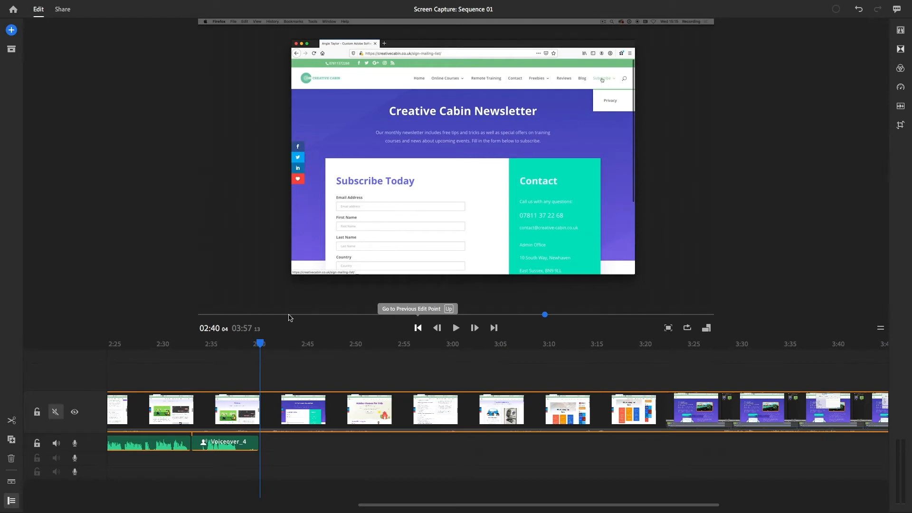
Split the video clip at 02:37:28 and trim about 7 seconds off the start of the part after the cut
{"action": "left_click_drag", "start_coordinate": [260, 345], "coordinate": [241, 347]}
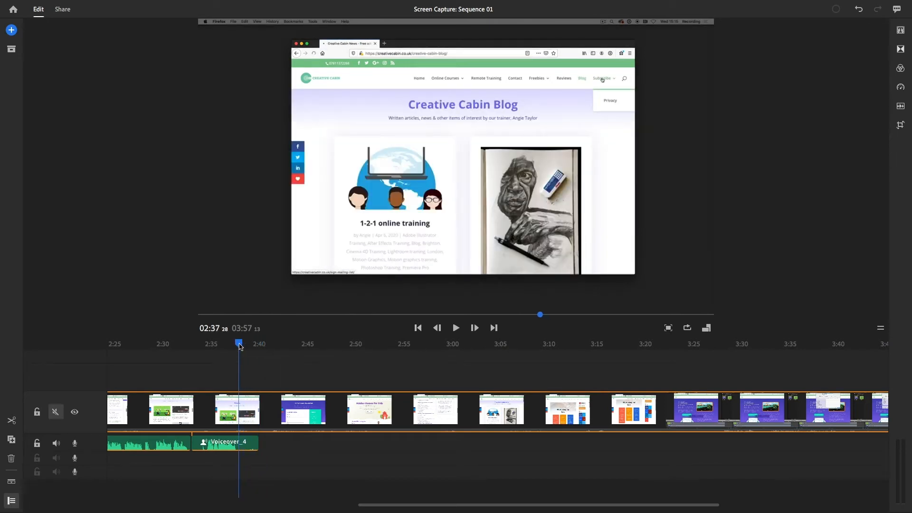
{"action": "left_click", "coordinate": [14, 423]}
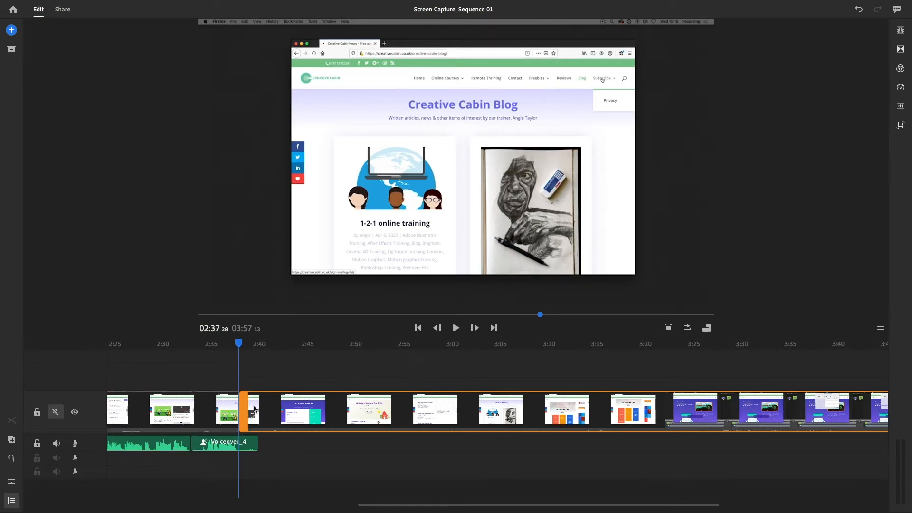
{"action": "left_click_drag", "start_coordinate": [246, 407], "coordinate": [315, 411]}
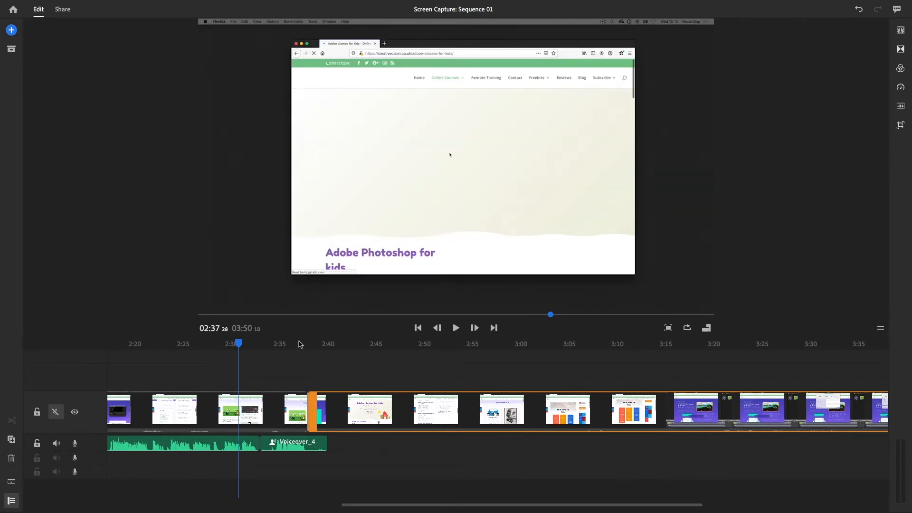
Add a Cross Dissolve transition to the cut between the two video clips near 02:37:28
{"action": "mouse_move", "coordinate": [303, 345]}
{"action": "left_mouse_down"}
{"action": "mouse_move", "coordinate": [316, 346]}
{"action": "mouse_move", "coordinate": [298, 347]}
{"action": "left_mouse_up"}
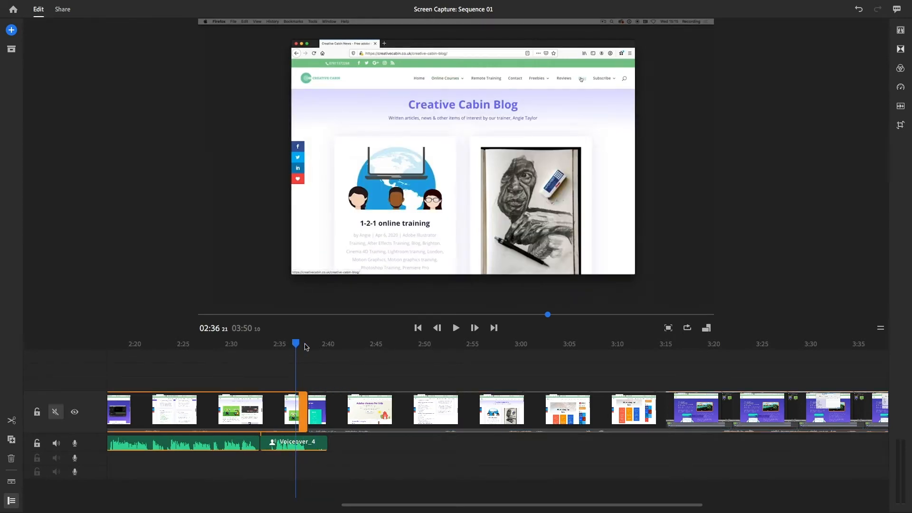
{"action": "left_click", "coordinate": [902, 53]}
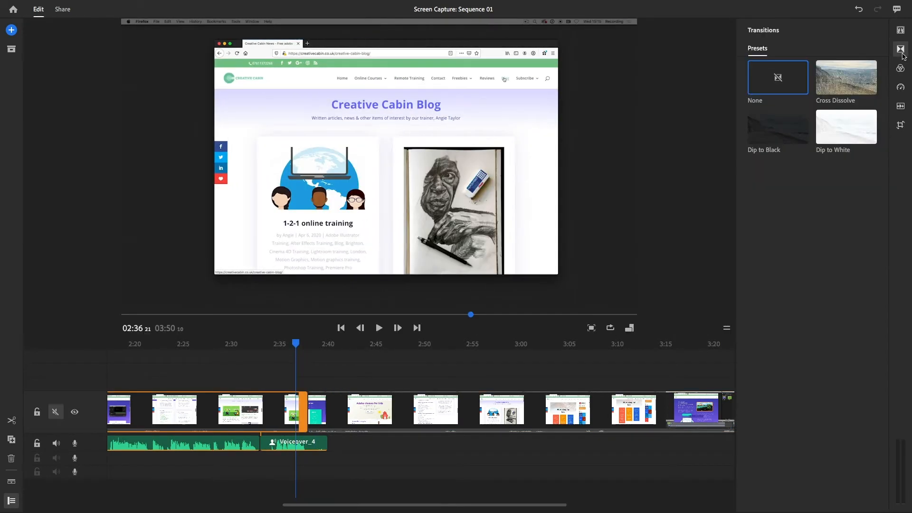
{"action": "mouse_move", "coordinate": [850, 77]}
{"action": "left_mouse_down"}
{"action": "mouse_move", "coordinate": [735, 152]}
{"action": "mouse_move", "coordinate": [322, 381]}
{"action": "mouse_move", "coordinate": [311, 416]}
{"action": "left_mouse_up"}
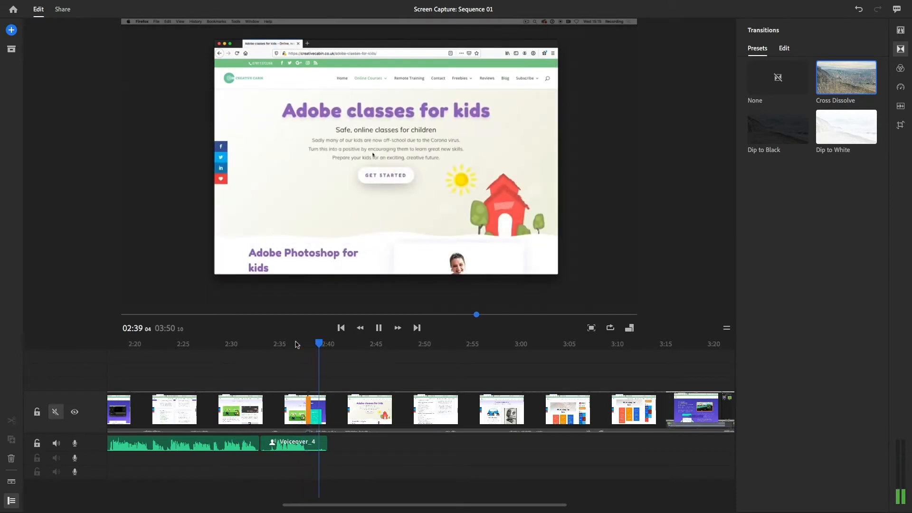
Record about 27 seconds of voiceover on the first audio track, from 02:38:16 to 03:05:01
{"action": "left_click_drag", "start_coordinate": [331, 344], "coordinate": [314, 346]}
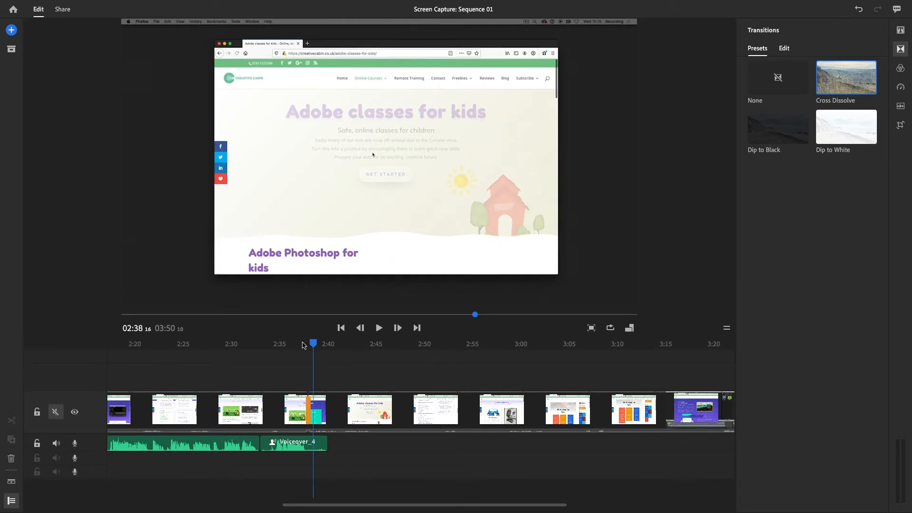
{"action": "left_click", "coordinate": [11, 30]}
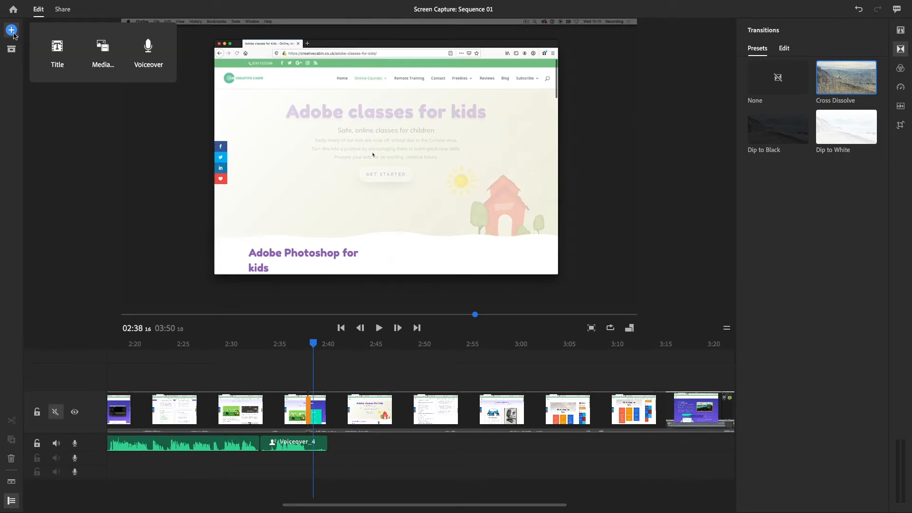
{"action": "left_click", "coordinate": [148, 56]}
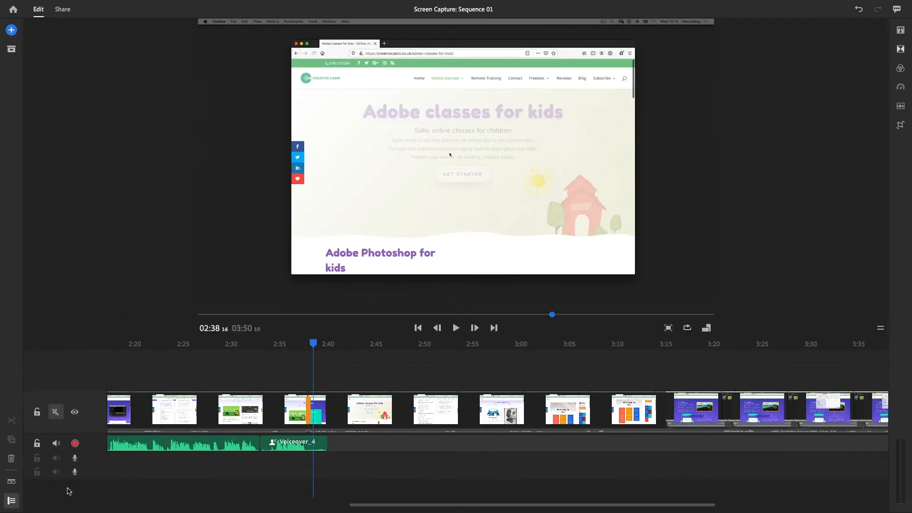
{"action": "left_click", "coordinate": [75, 444]}
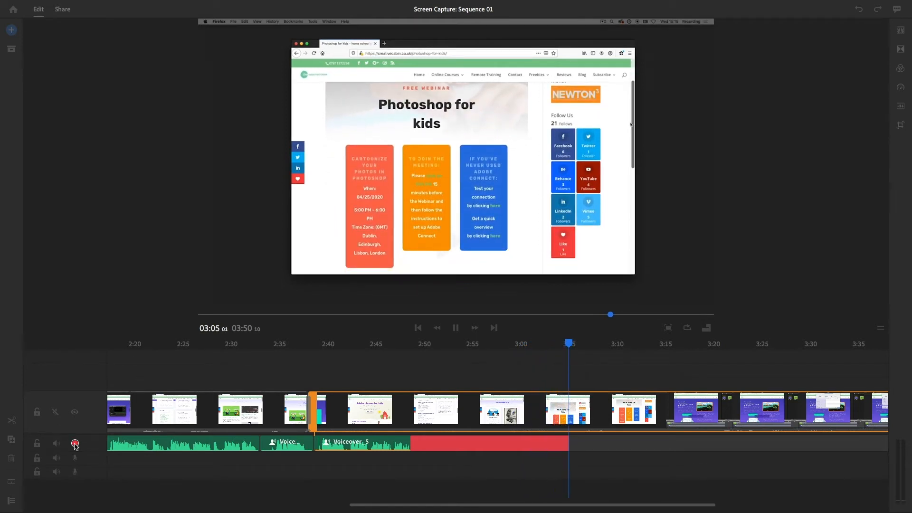
{"action": "left_click", "coordinate": [75, 443]}
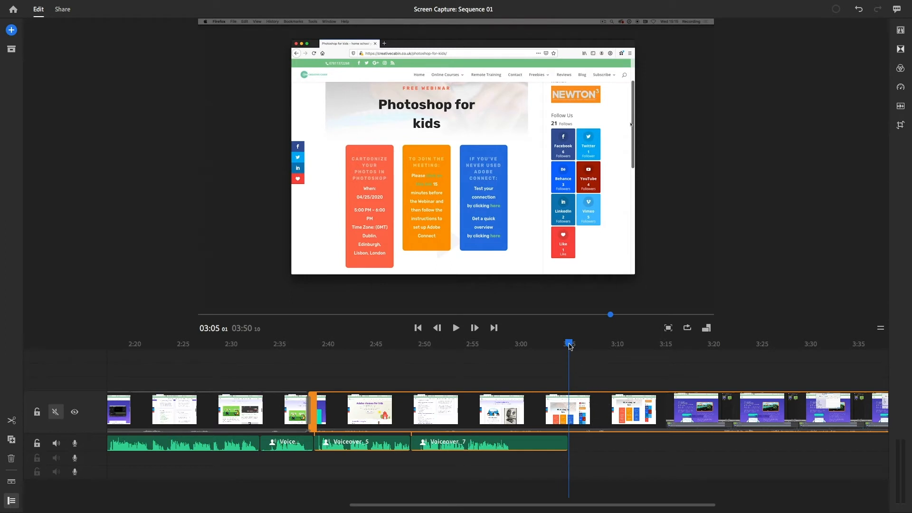
Split the video clip at 03:04:25 and try trimming the start of the part after the cut
{"action": "mouse_move", "coordinate": [568, 344]}
{"action": "left_mouse_down"}
{"action": "mouse_move", "coordinate": [521, 344]}
{"action": "mouse_move", "coordinate": [631, 344]}
{"action": "mouse_move", "coordinate": [522, 342]}
{"action": "mouse_move", "coordinate": [567, 341]}
{"action": "left_mouse_up"}
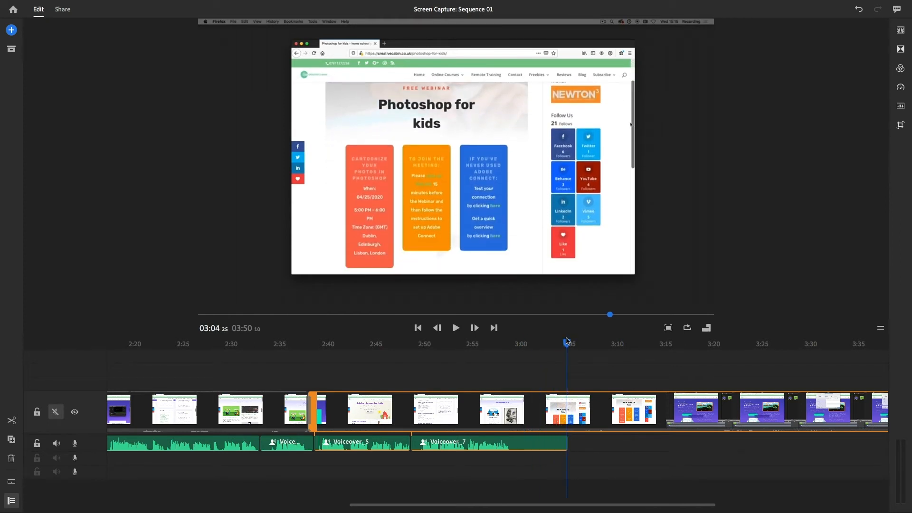
{"action": "left_click", "coordinate": [12, 420]}
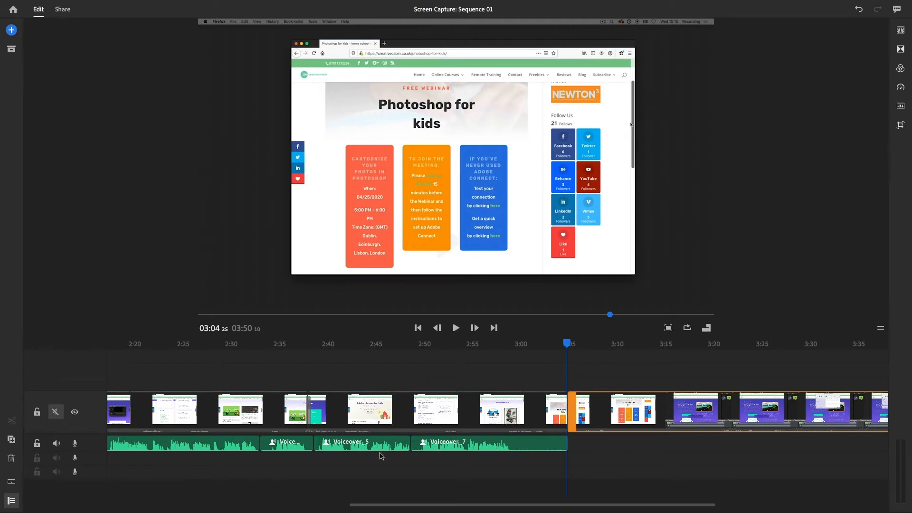
{"action": "left_click_drag", "start_coordinate": [570, 407], "coordinate": [826, 407]}
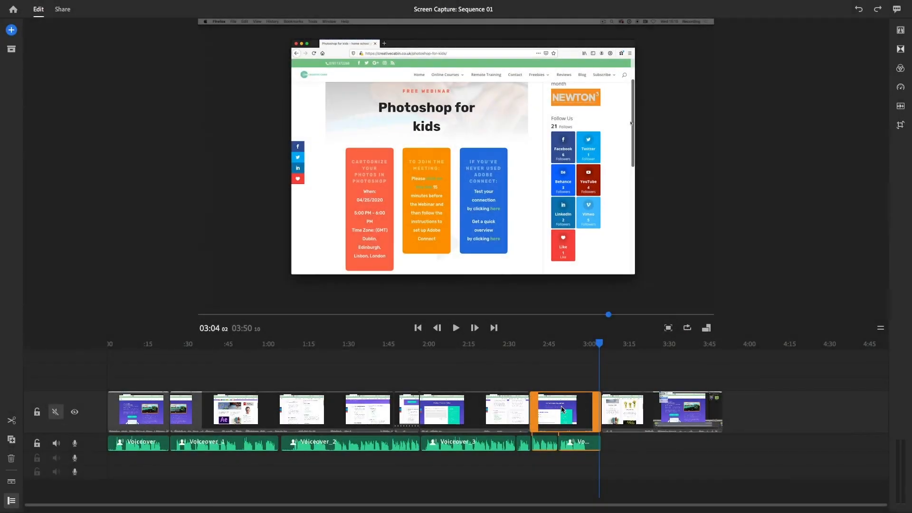
Try color presets including Film, SL Bleach, SL Night, SL Matrix and SL Kodak on the clip ending at 03:04:25, and restore None
{"action": "left_click", "coordinate": [560, 405]}
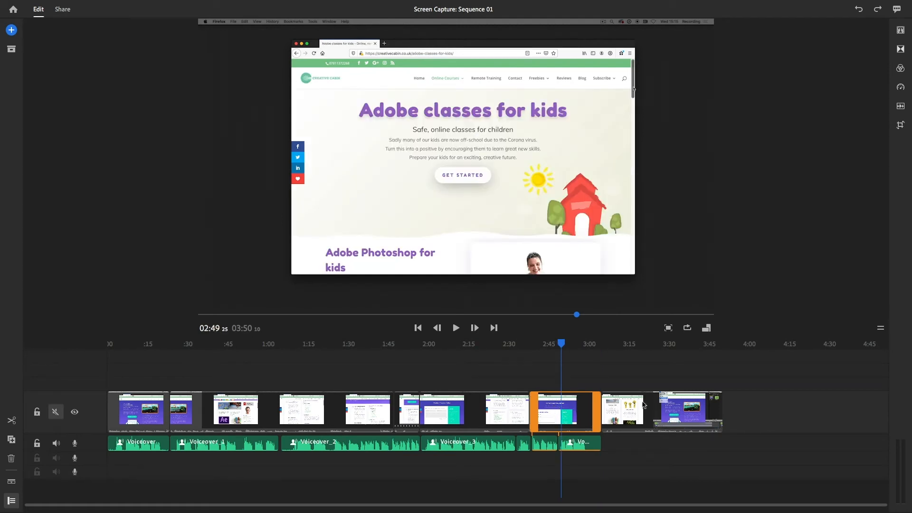
{"action": "left_click", "coordinate": [900, 69]}
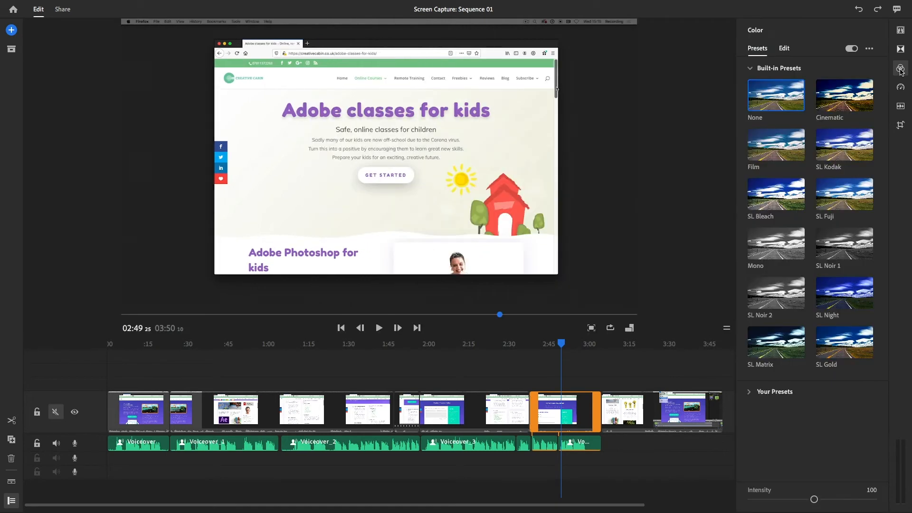
{"action": "left_click", "coordinate": [832, 106]}
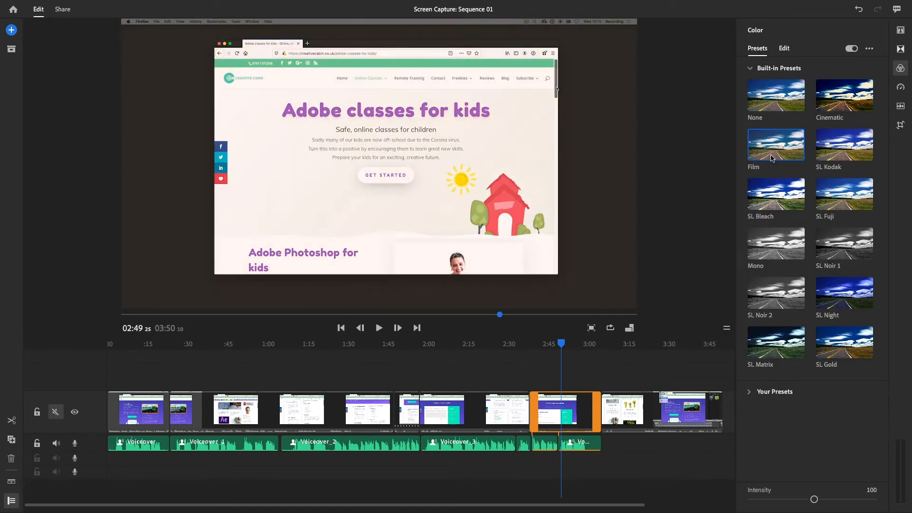
{"action": "left_click", "coordinate": [838, 152]}
{"action": "left_click", "coordinate": [773, 204]}
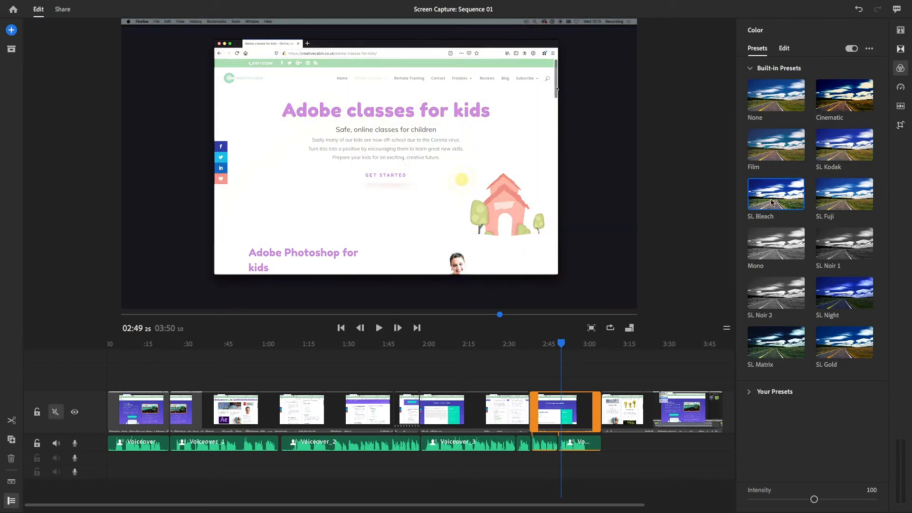
{"action": "left_click", "coordinate": [842, 300]}
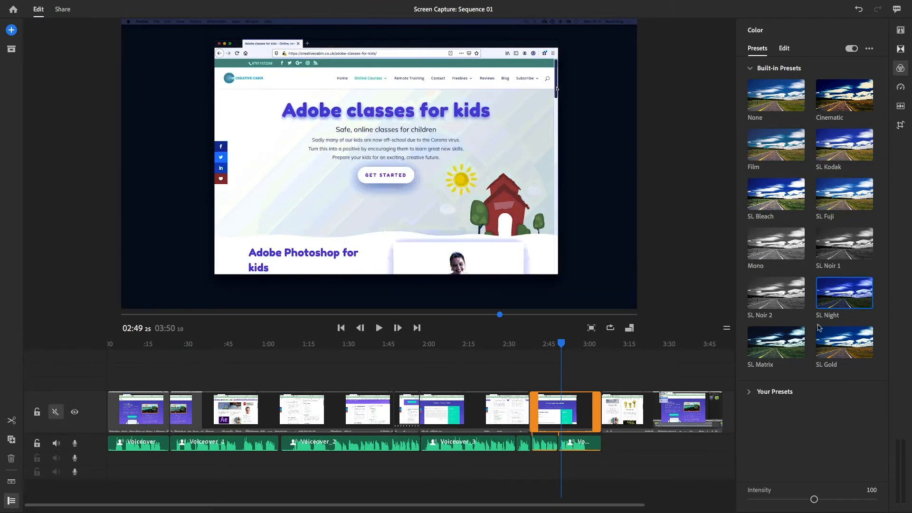
{"action": "left_click", "coordinate": [777, 349]}
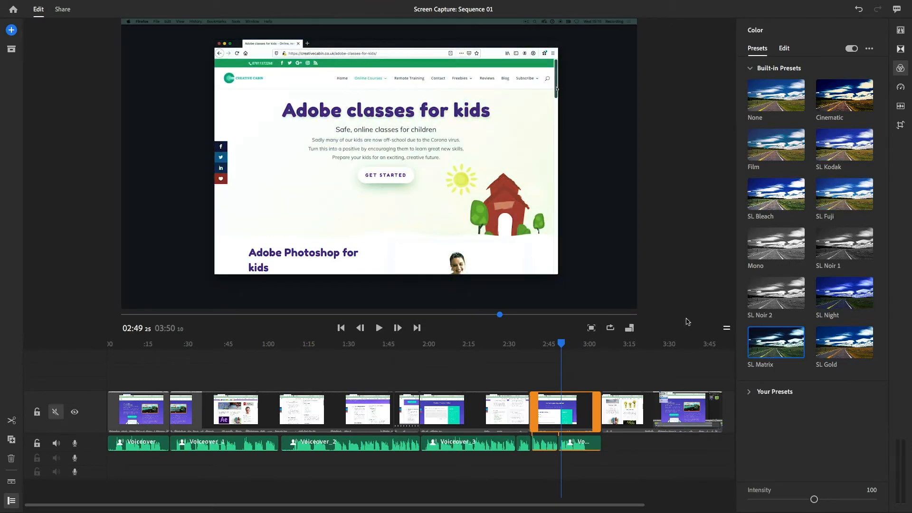
{"action": "left_click", "coordinate": [839, 153]}
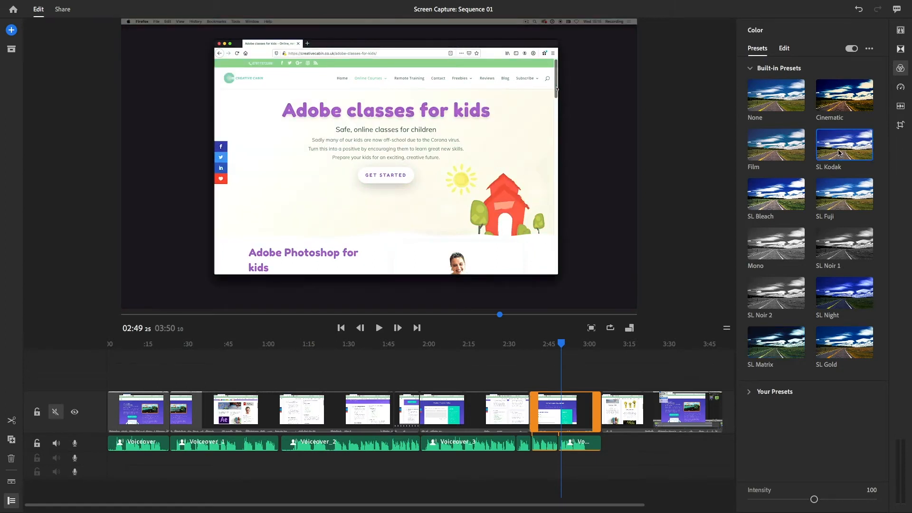
{"action": "left_click", "coordinate": [779, 100]}
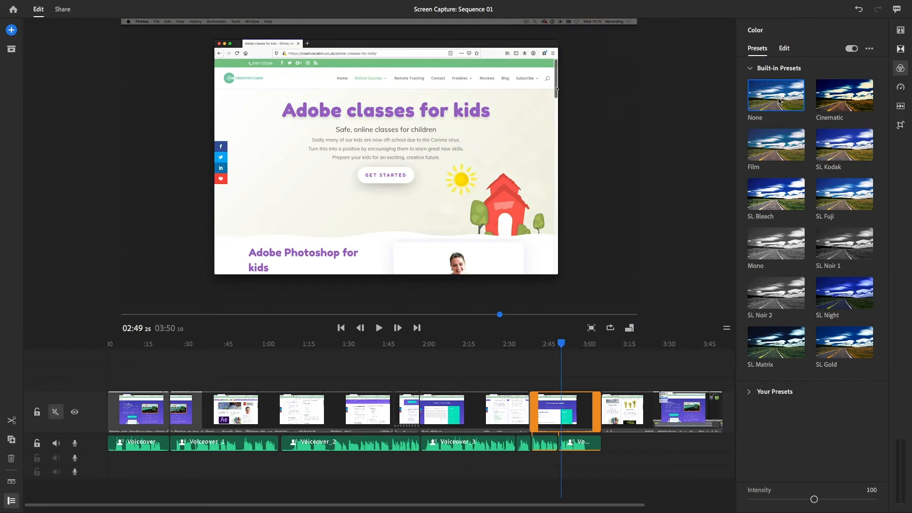
{"action": "left_click", "coordinate": [774, 96]}
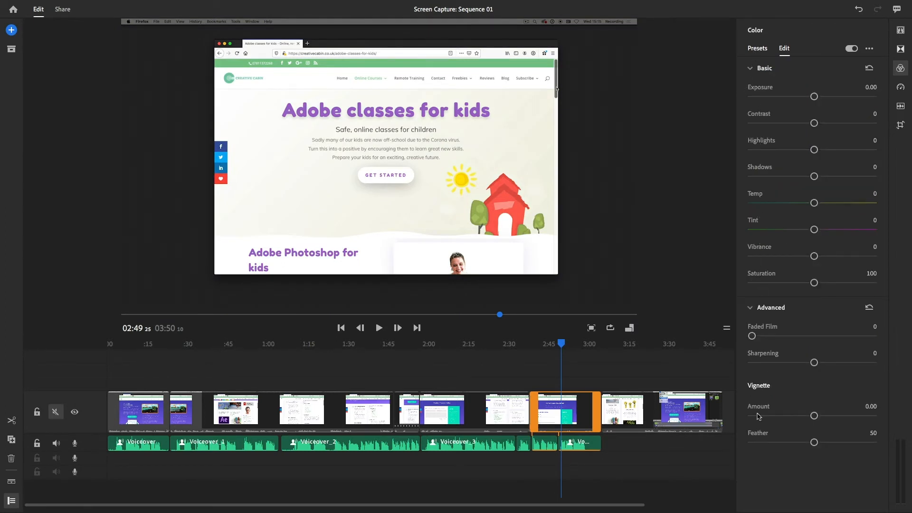
Set the clip's exposure to 0.04, contrast -76, highlights -16, shadows -38, vibrance 76, saturation 88, sharpening 16 and vignette amount 0.02
{"action": "left_click_drag", "start_coordinate": [814, 97], "coordinate": [767, 122]}
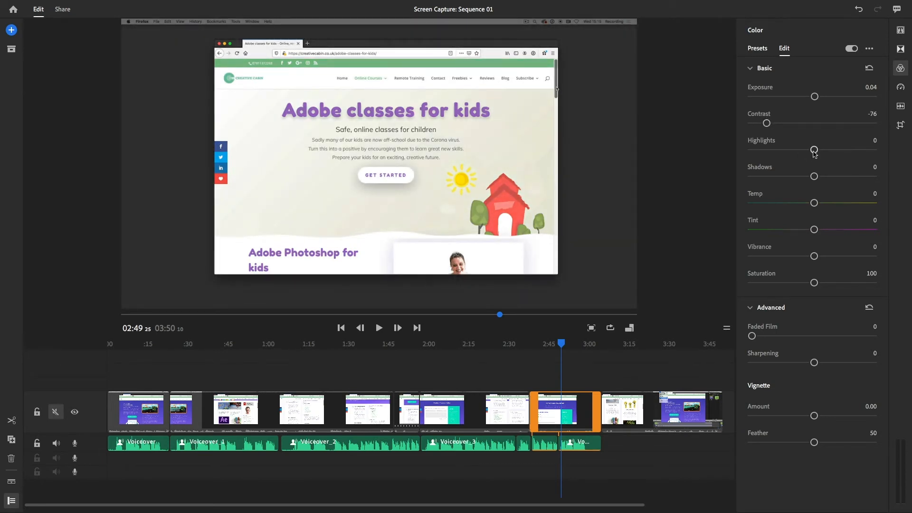
{"action": "left_click_drag", "start_coordinate": [814, 150], "coordinate": [791, 177]}
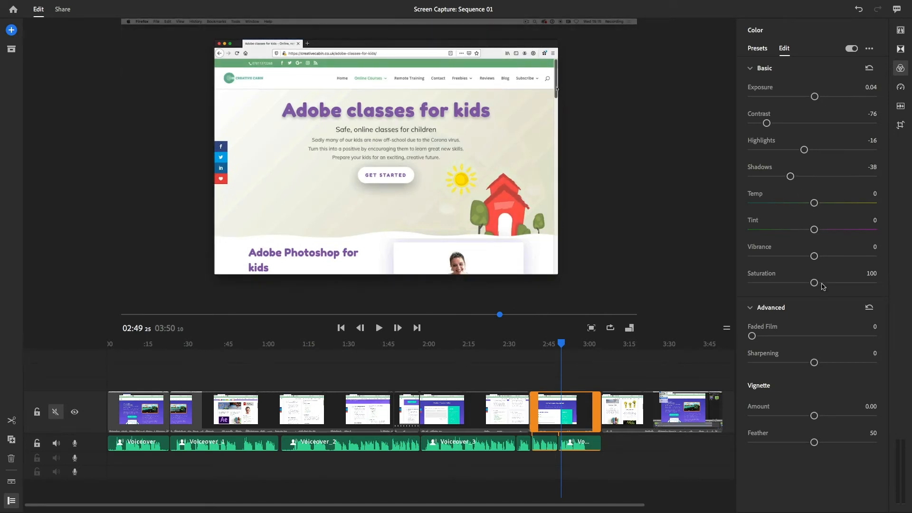
{"action": "left_click_drag", "start_coordinate": [813, 257], "coordinate": [858, 264]}
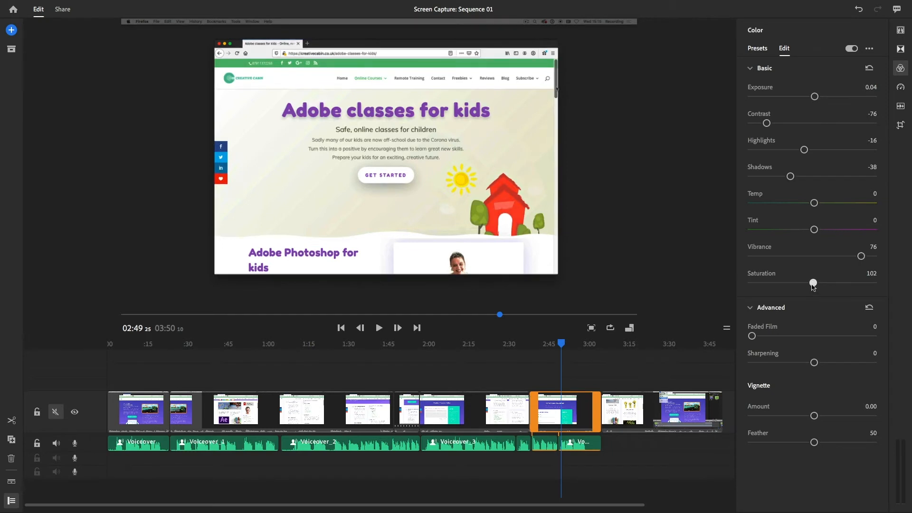
{"action": "left_click_drag", "start_coordinate": [814, 284], "coordinate": [806, 284]}
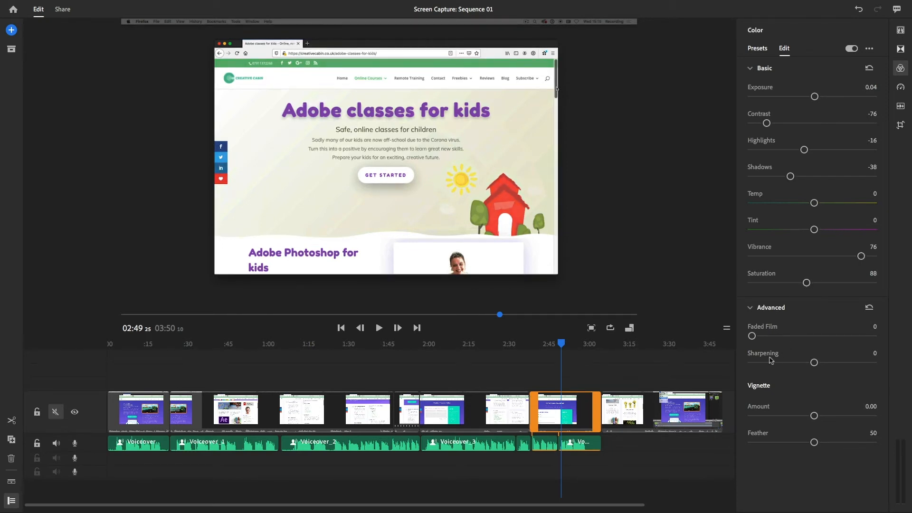
{"action": "left_click_drag", "start_coordinate": [814, 363], "coordinate": [823, 363]}
{"action": "mouse_move", "coordinate": [814, 416]}
{"action": "left_mouse_down"}
{"action": "mouse_move", "coordinate": [891, 429]}
{"action": "mouse_move", "coordinate": [725, 415]}
{"action": "mouse_move", "coordinate": [814, 418]}
{"action": "left_mouse_up"}
Save the clip's color adjustments as a preset named with the author's first name plus "Website preset", and show it among the custom presets
{"action": "left_click", "coordinate": [869, 48]}
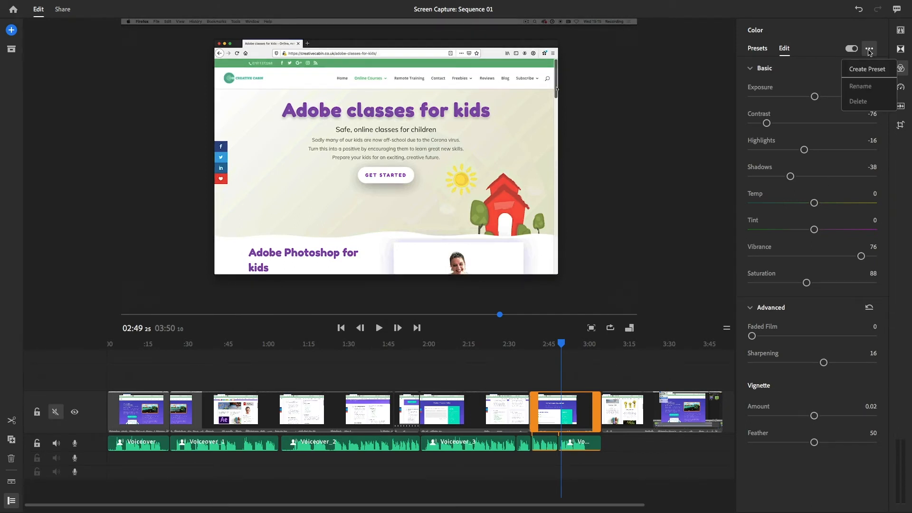
{"action": "left_click", "coordinate": [867, 70]}
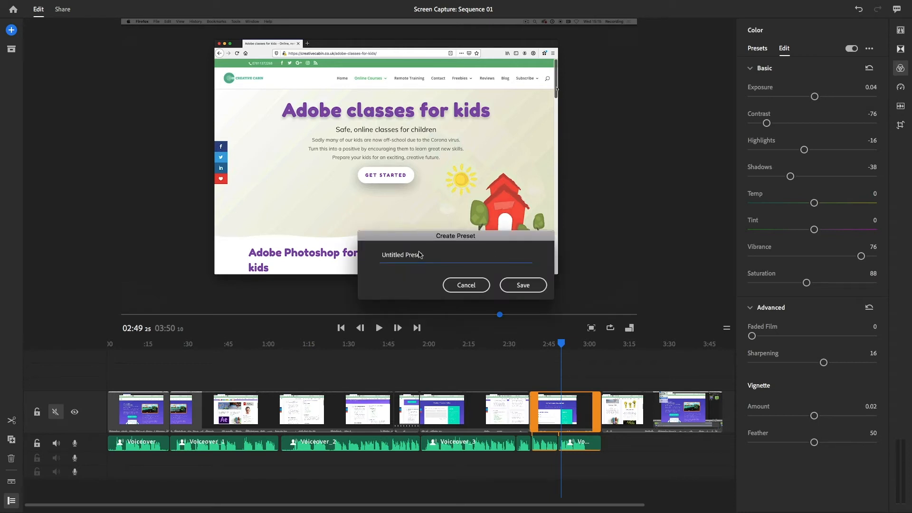
{"action": "type", "text": "Angie Webs"}
{"action": "left_click", "coordinate": [523, 285]}
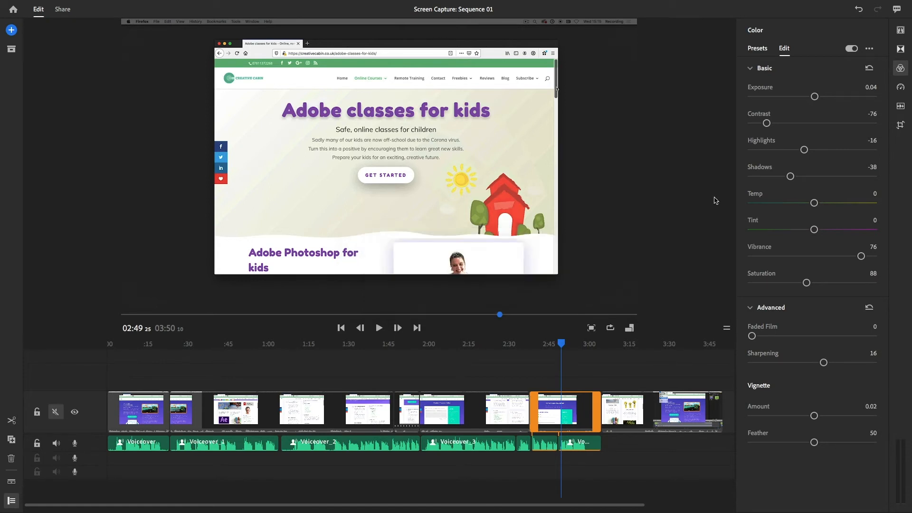
{"action": "left_click", "coordinate": [751, 51]}
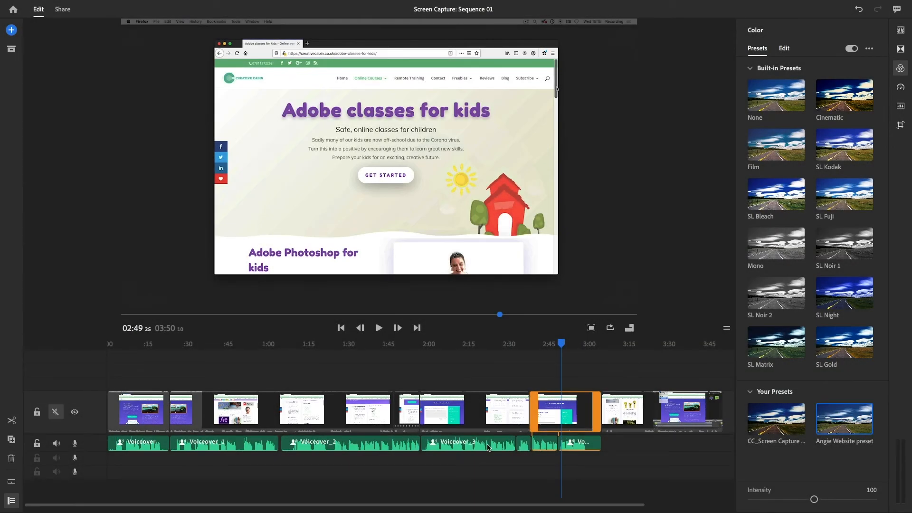
Play the voiceover clip that starts at about 01:57 and examine its audio type and auto volume settings
{"action": "left_click", "coordinate": [487, 447]}
{"action": "left_click_drag", "start_coordinate": [454, 344], "coordinate": [435, 346]}
{"action": "key", "text": "space"}
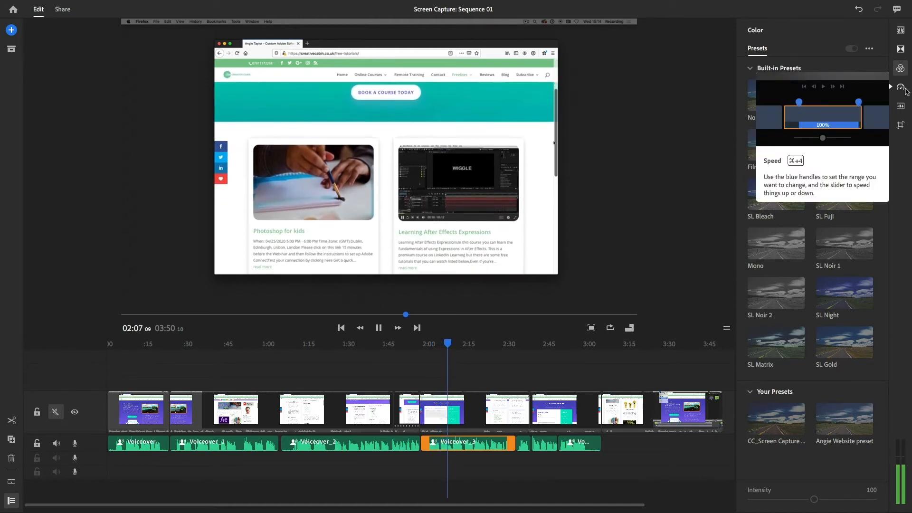
{"action": "key", "text": "space"}
{"action": "left_click", "coordinate": [901, 108]}
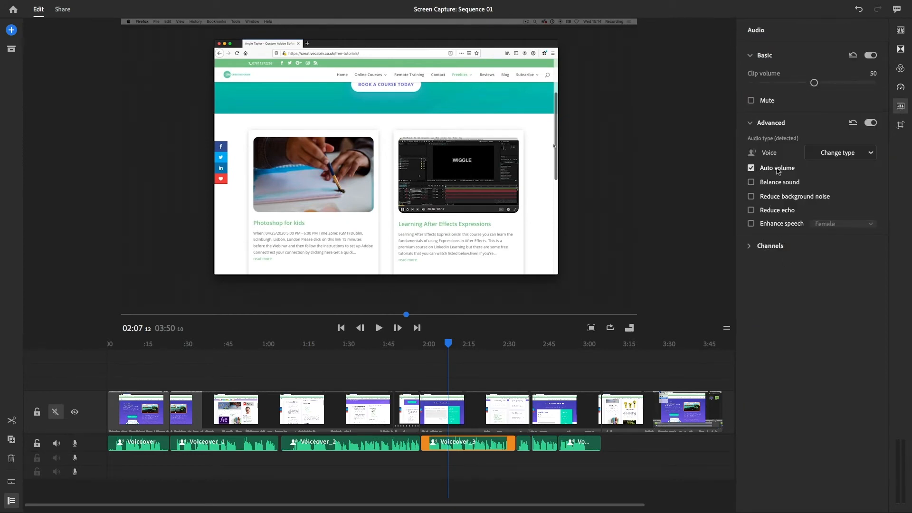
{"action": "left_click", "coordinate": [845, 154]}
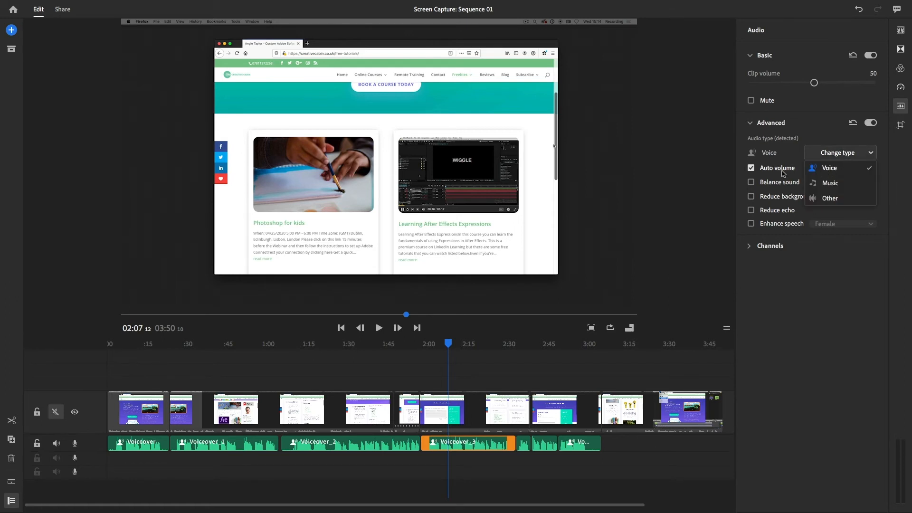
{"action": "mouse_move", "coordinate": [783, 173]}
Enable balanced sound for the clip at about 01:26, and play its audio before and after the change
{"action": "left_click", "coordinate": [338, 344]}
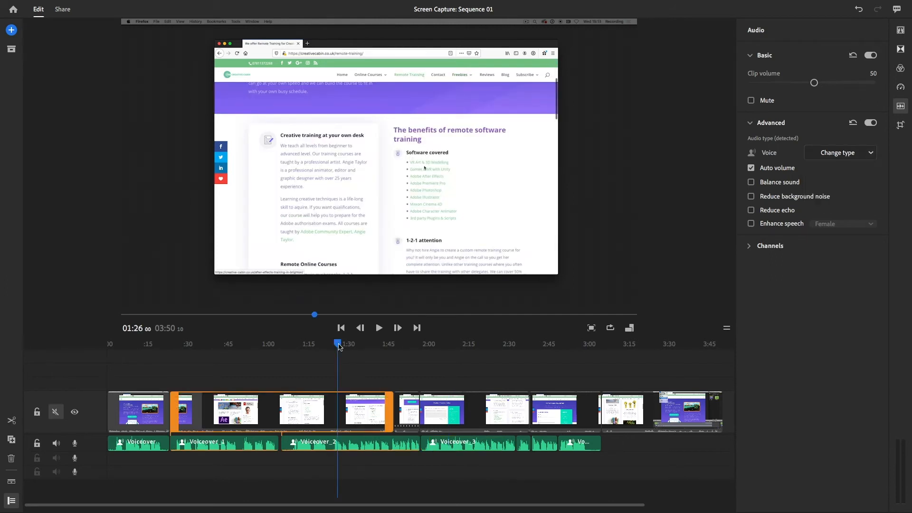
{"action": "key", "text": "space"}
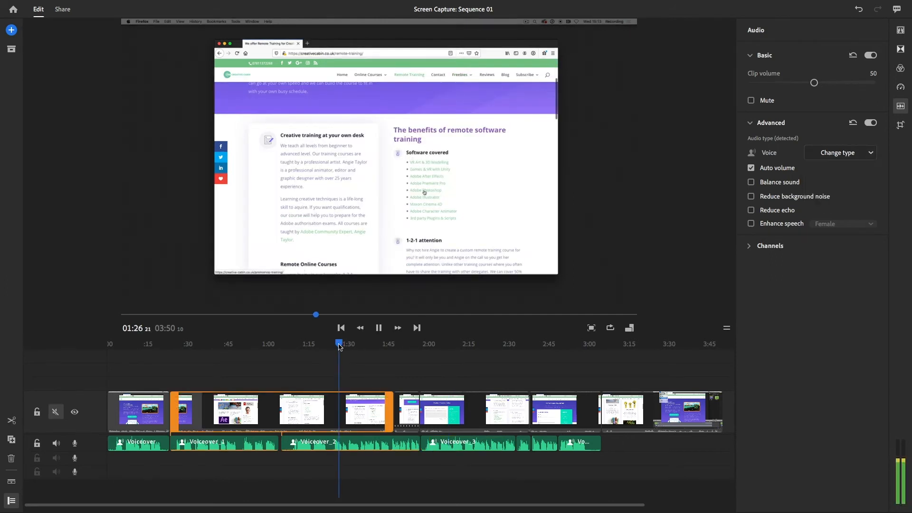
{"action": "key", "text": "space"}
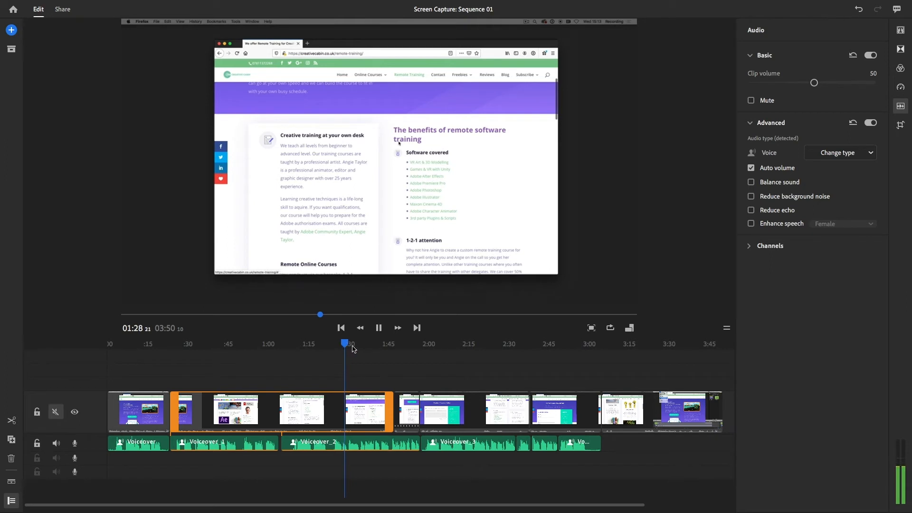
{"action": "left_click", "coordinate": [751, 183]}
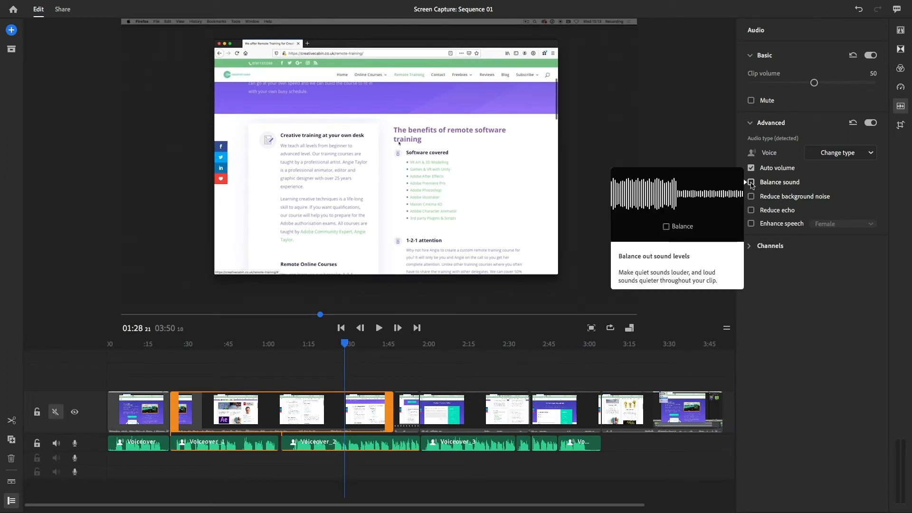
{"action": "mouse_move", "coordinate": [751, 185]}
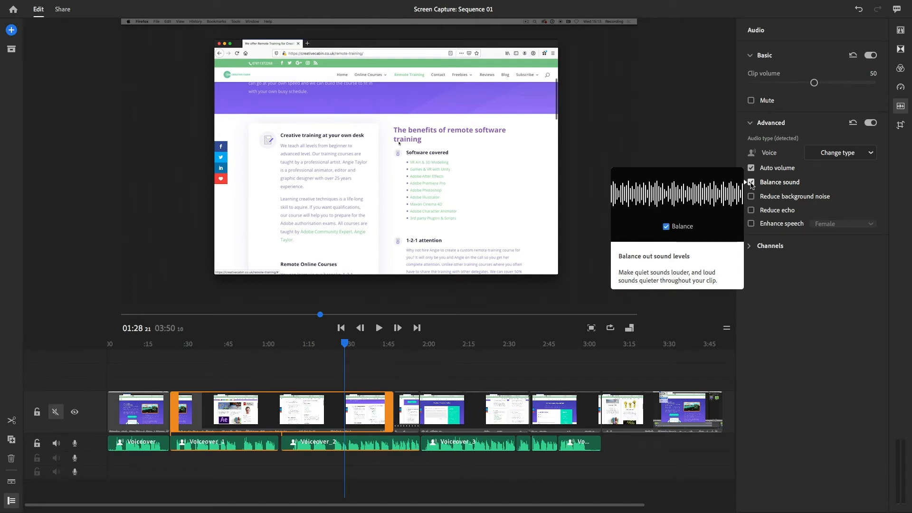
{"action": "key", "text": "space"}
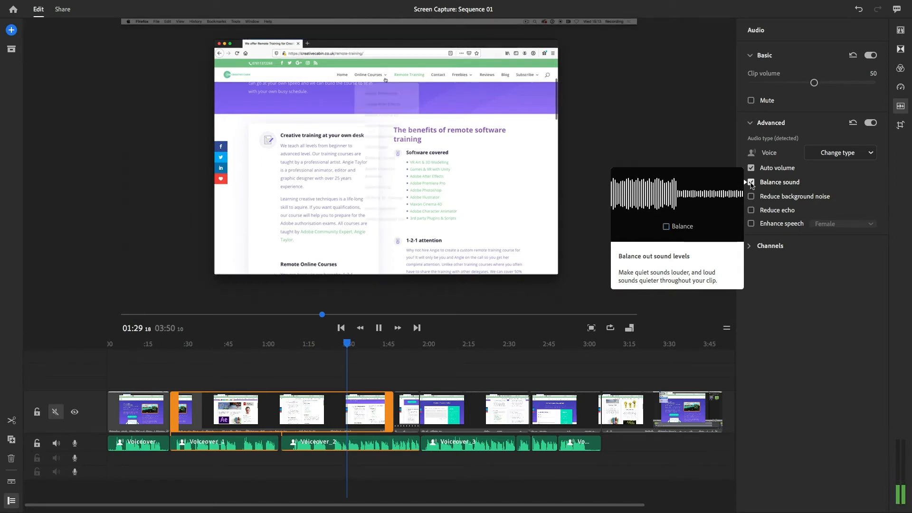
{"action": "key", "text": "space"}
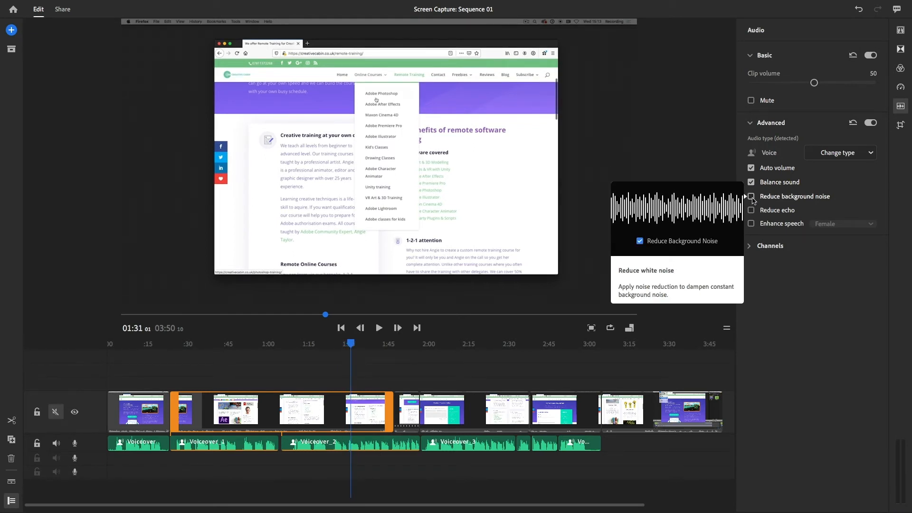
Enable background noise reduction, echo reduction and male speech enhancement on the same clip, and play the result
{"action": "left_click", "coordinate": [751, 196]}
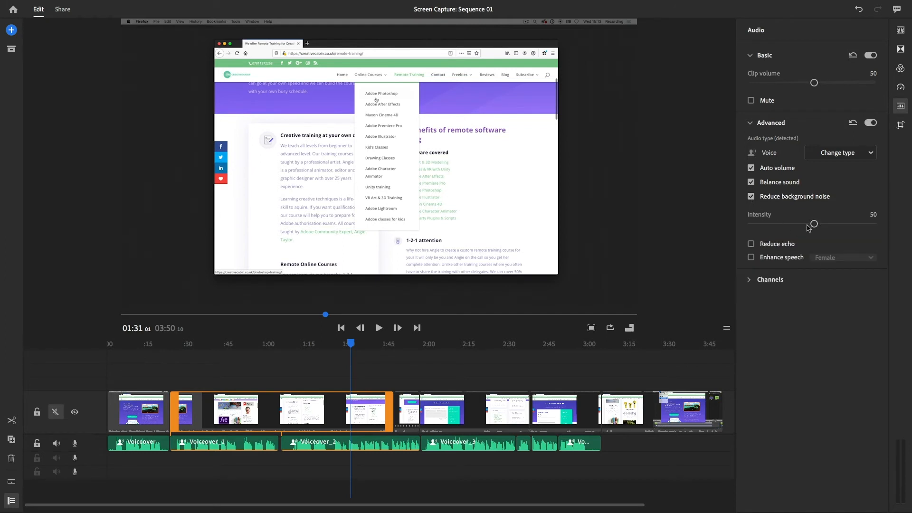
{"action": "left_click", "coordinate": [751, 245]}
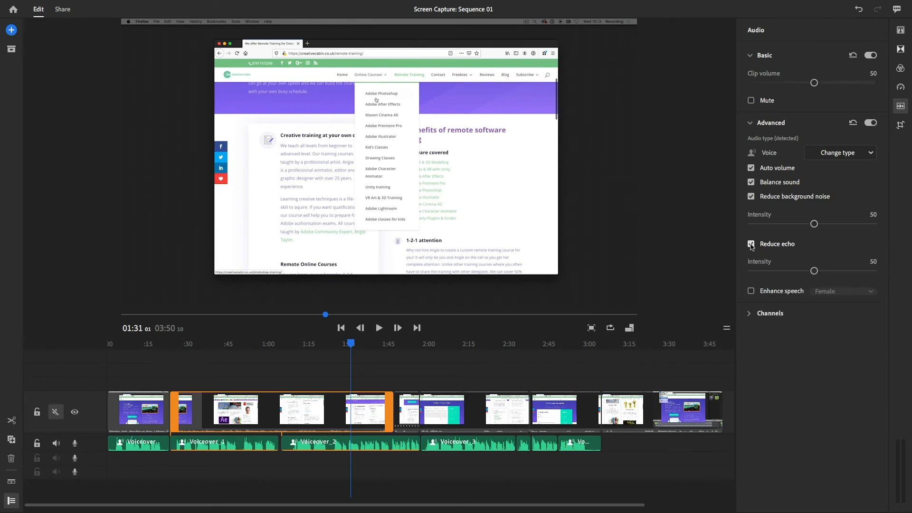
{"action": "left_click", "coordinate": [751, 291]}
{"action": "left_click", "coordinate": [844, 294]}
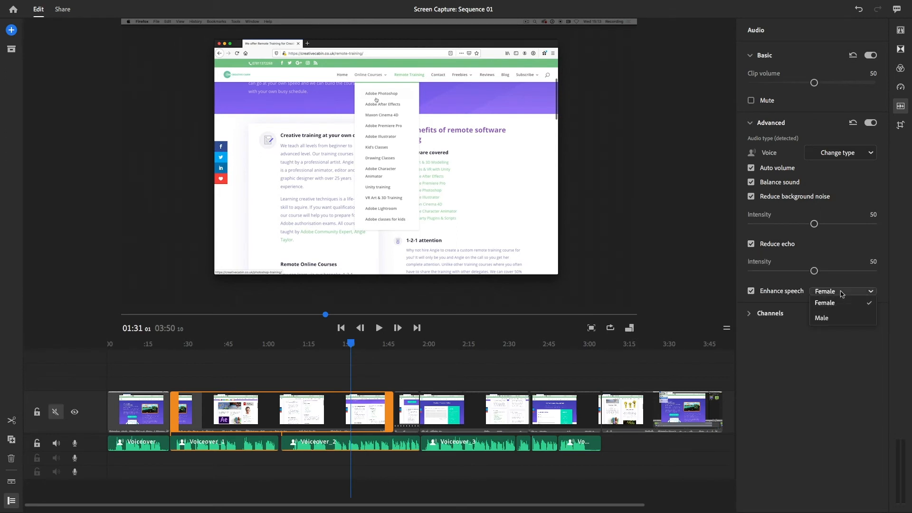
{"action": "left_click", "coordinate": [824, 320]}
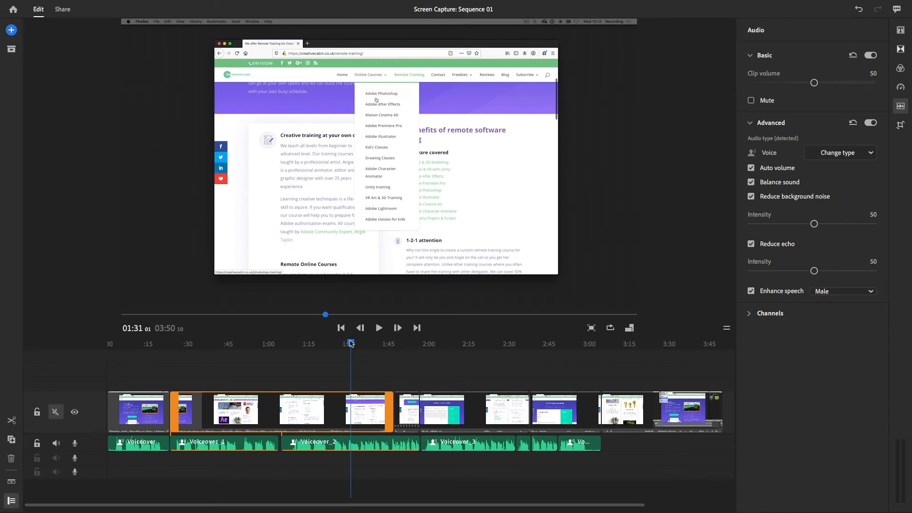
{"action": "key", "text": "space"}
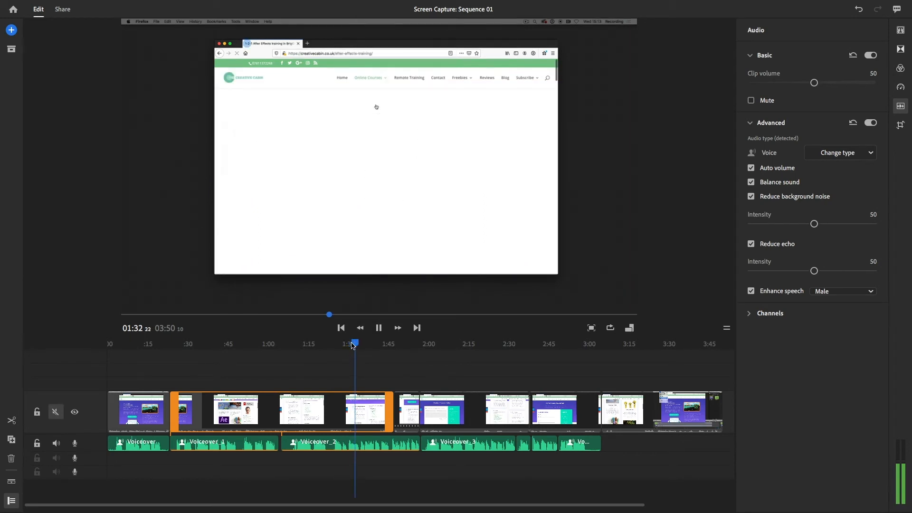
{"action": "key", "text": "space"}
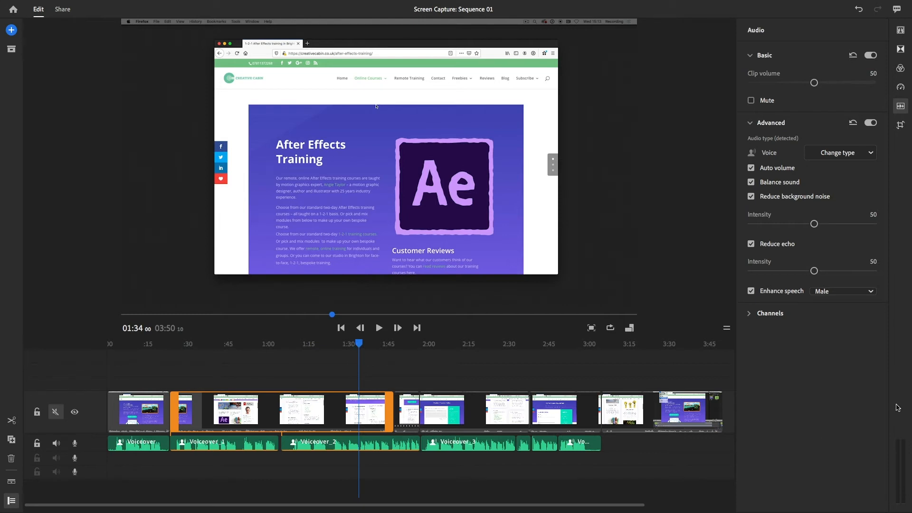
Try moving the clip to horizontal position 900 and vertical position 668, and reset its basic transform to default
{"action": "left_click", "coordinate": [900, 128]}
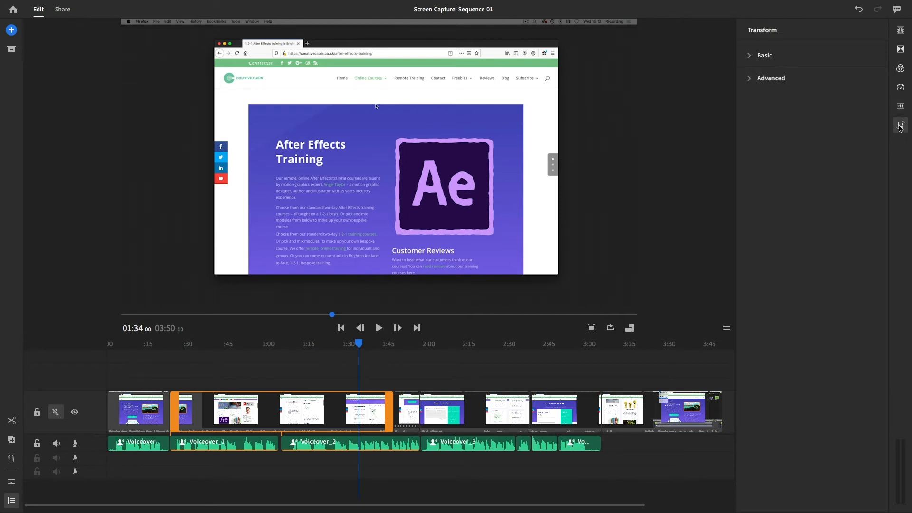
{"action": "left_click", "coordinate": [753, 57]}
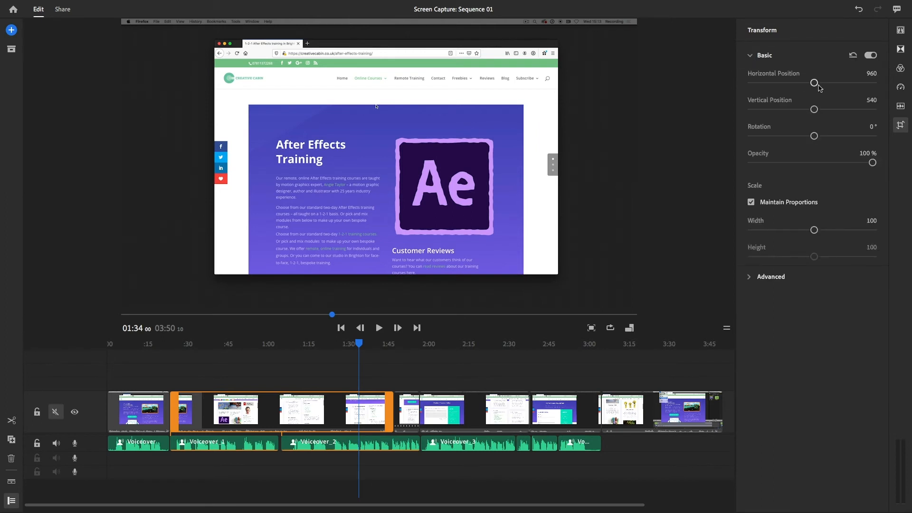
{"action": "left_click_drag", "start_coordinate": [815, 85], "coordinate": [819, 109]}
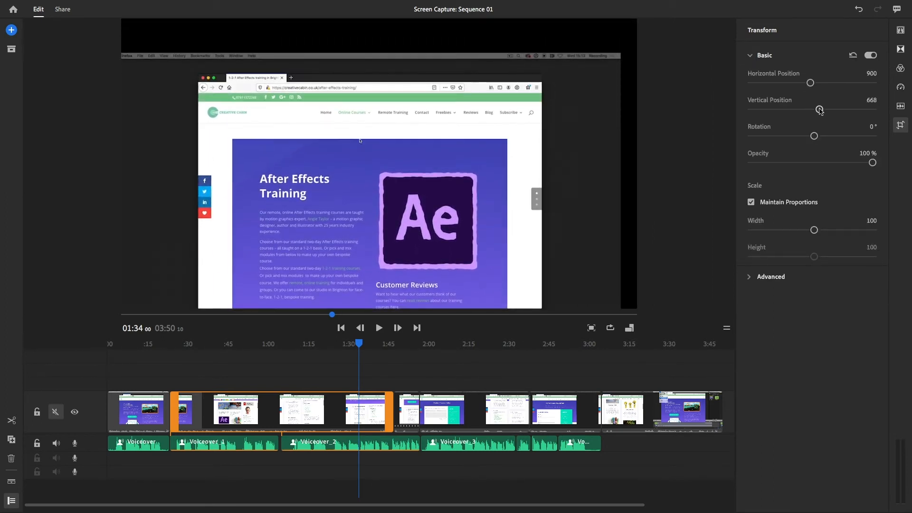
{"action": "left_click", "coordinate": [853, 56]}
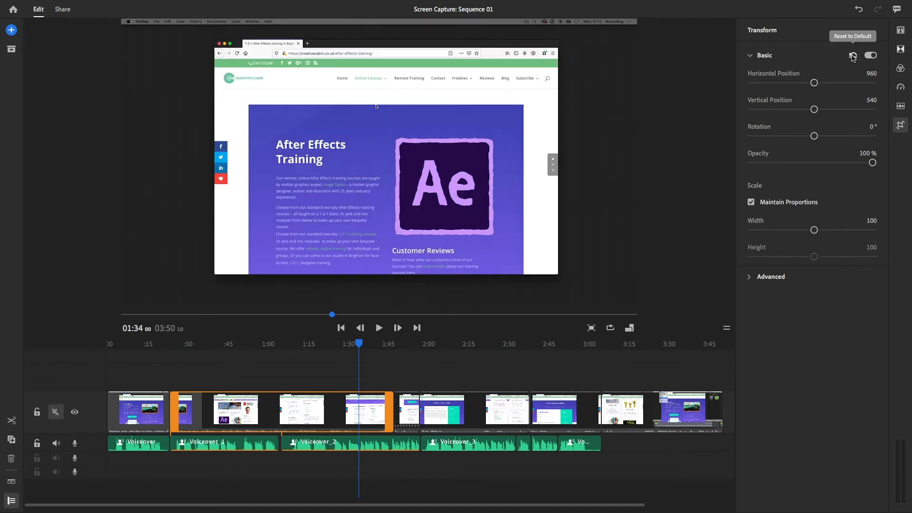
Try rotating the clip to 41° and lowering its opacity to 52%, resetting the basic transform after each change
{"action": "left_click_drag", "start_coordinate": [814, 137], "coordinate": [826, 136]}
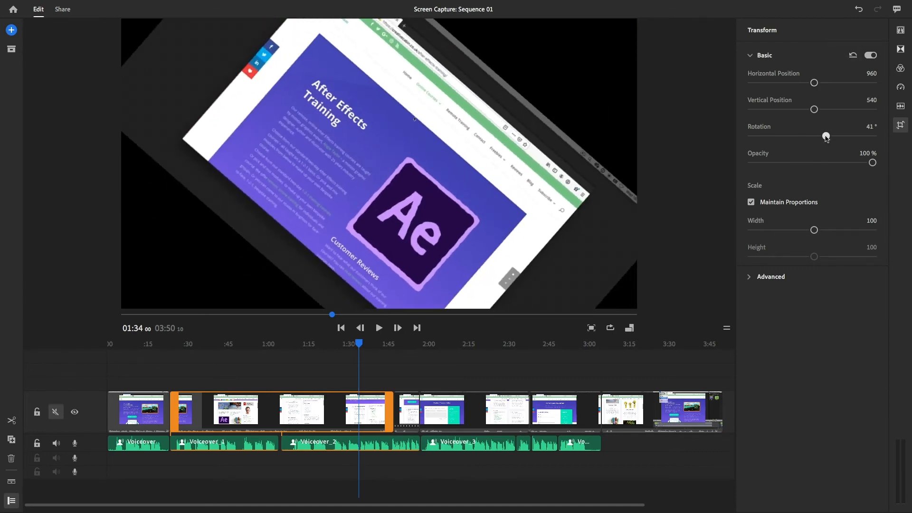
{"action": "left_click", "coordinate": [851, 55]}
{"action": "left_click_drag", "start_coordinate": [872, 162], "coordinate": [812, 163]}
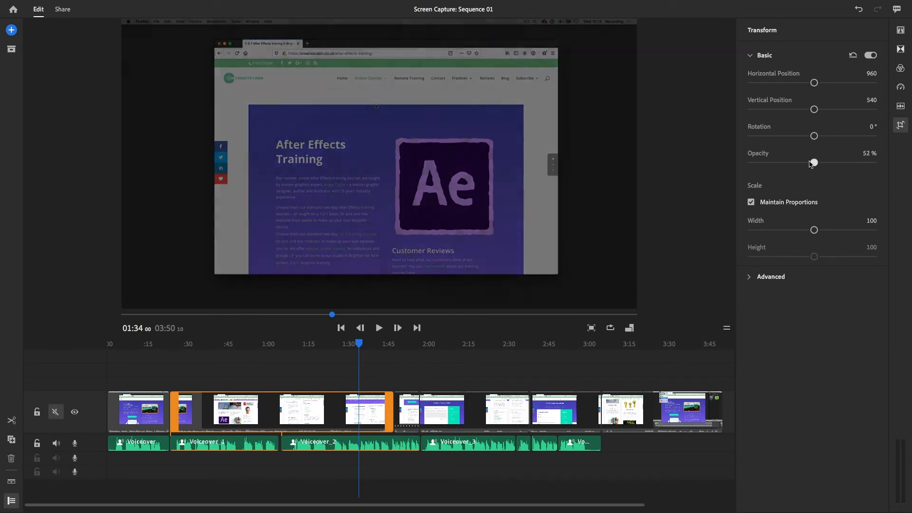
{"action": "left_click", "coordinate": [853, 55]}
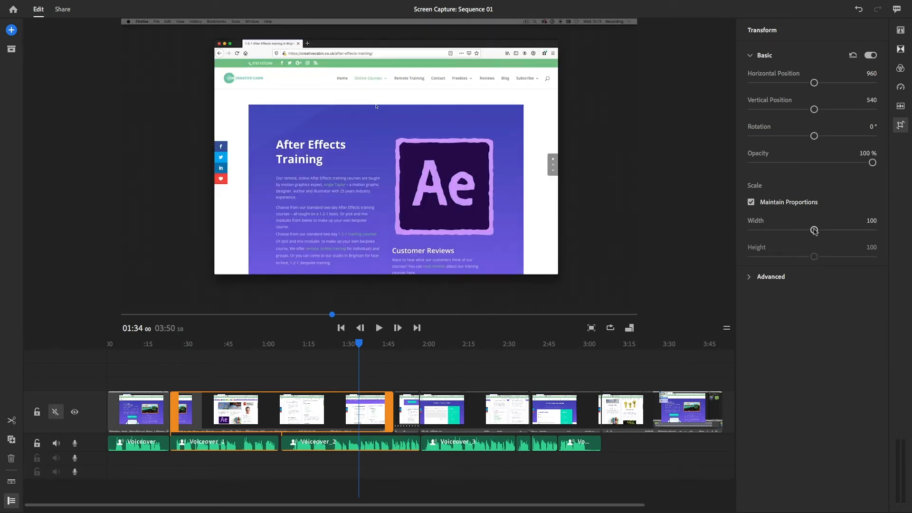
Try stretching the clip's width to 124 without maintaining proportions, and reset its basic transform
{"action": "left_click", "coordinate": [751, 202]}
{"action": "mouse_move", "coordinate": [813, 231]}
{"action": "left_mouse_down"}
{"action": "mouse_move", "coordinate": [784, 230]}
{"action": "mouse_move", "coordinate": [835, 230]}
{"action": "mouse_move", "coordinate": [778, 230]}
{"action": "mouse_move", "coordinate": [827, 230]}
{"action": "left_mouse_up"}
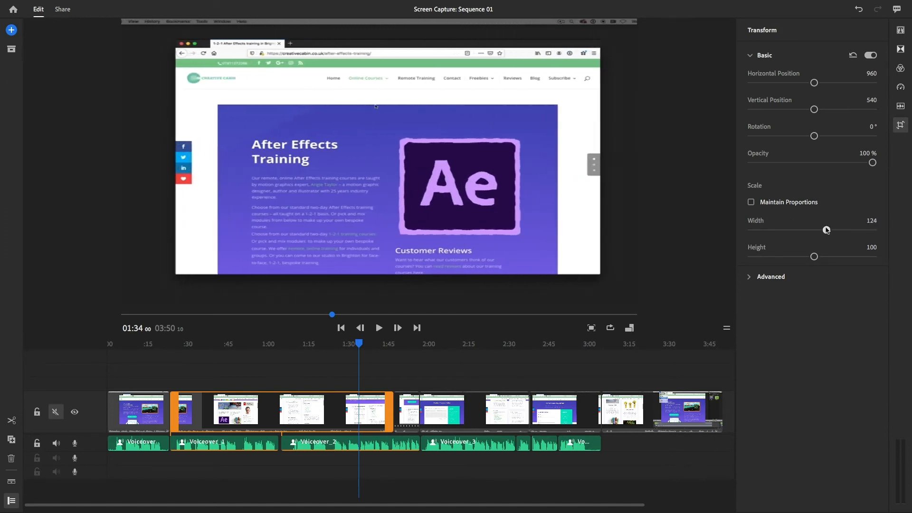
{"action": "left_click", "coordinate": [853, 55]}
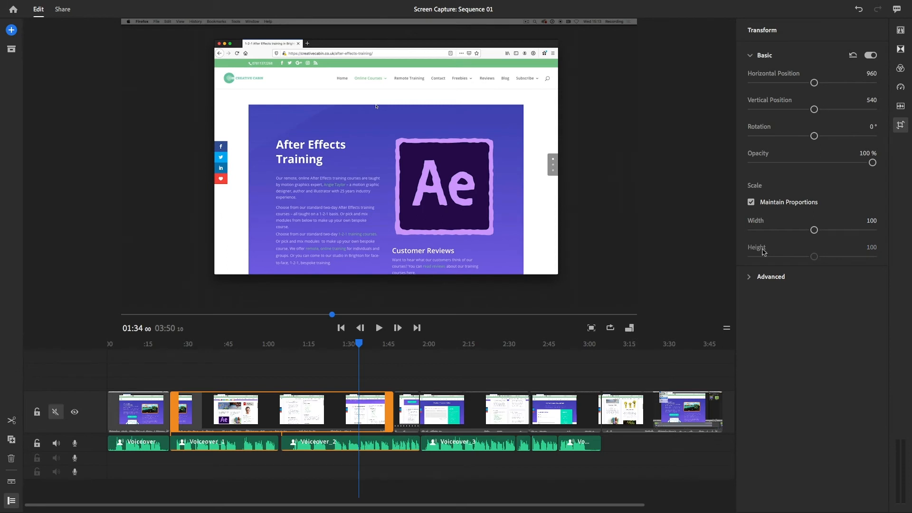
Crop the clip 13.8% top, 11.0% bottom, 18.1% left and 15.0% right, scale it proportionally to 157, and check it at about 01:37
{"action": "left_click", "coordinate": [750, 277]}
{"action": "left_click_drag", "start_coordinate": [752, 326], "coordinate": [770, 408]}
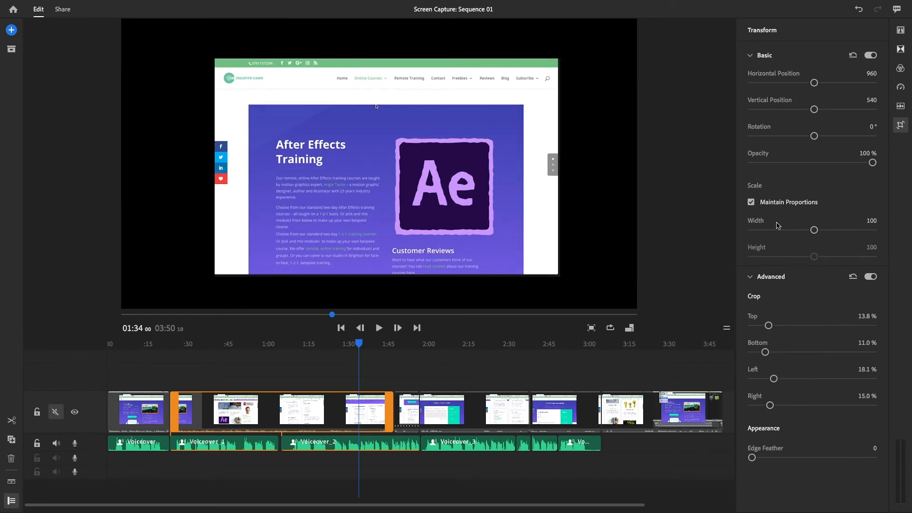
{"action": "left_click_drag", "start_coordinate": [814, 230], "coordinate": [846, 230]}
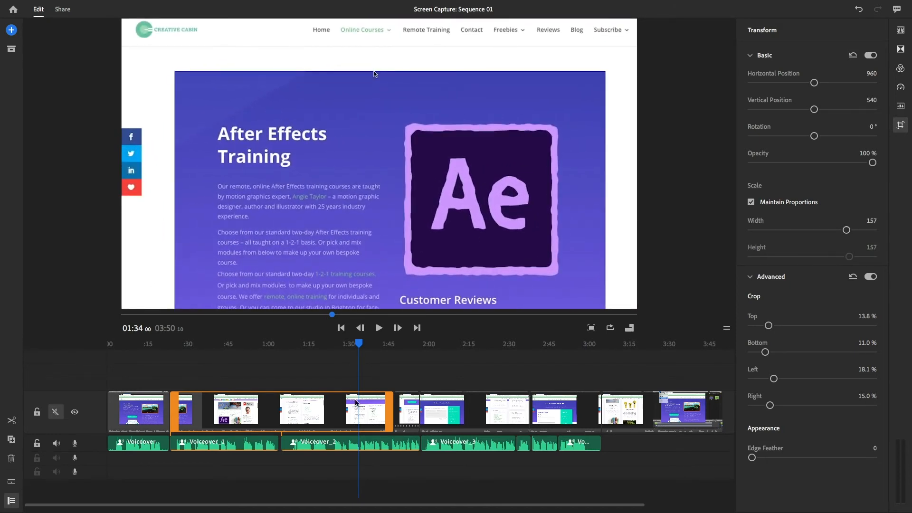
{"action": "mouse_move", "coordinate": [358, 349]}
{"action": "left_mouse_down"}
{"action": "mouse_move", "coordinate": [334, 348]}
{"action": "mouse_move", "coordinate": [367, 348]}
{"action": "left_mouse_up"}
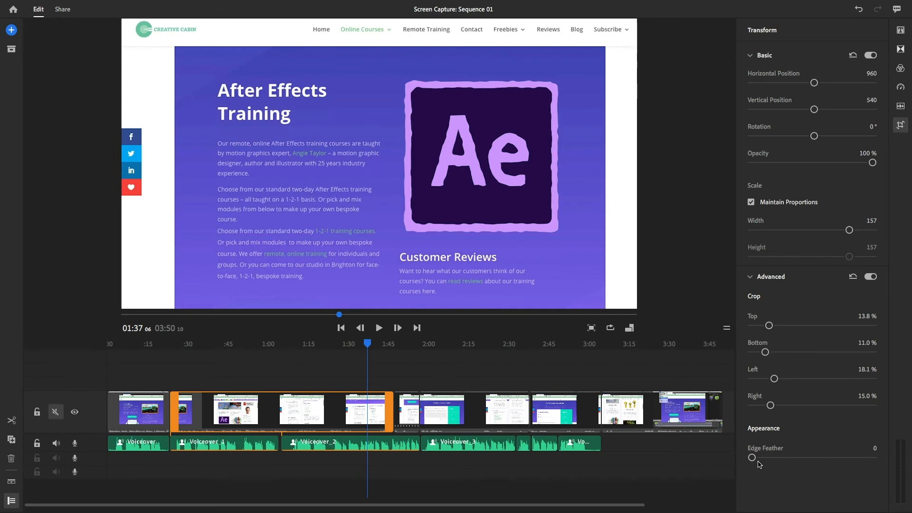
Add a title at the start of the sequence reading "Creative Cabin" with "Website Tour" on a second line
{"action": "left_click", "coordinate": [902, 36]}
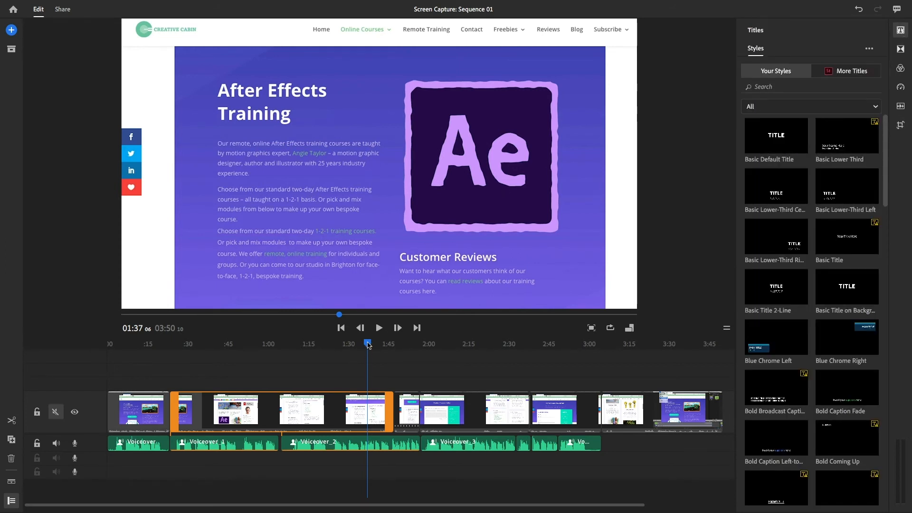
{"action": "left_click_drag", "start_coordinate": [367, 344], "coordinate": [79, 341]}
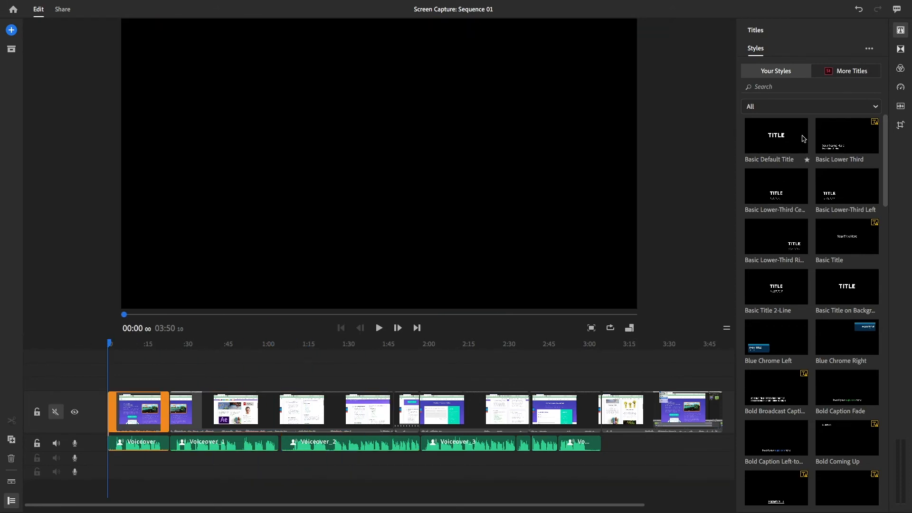
{"action": "left_click", "coordinate": [11, 31]}
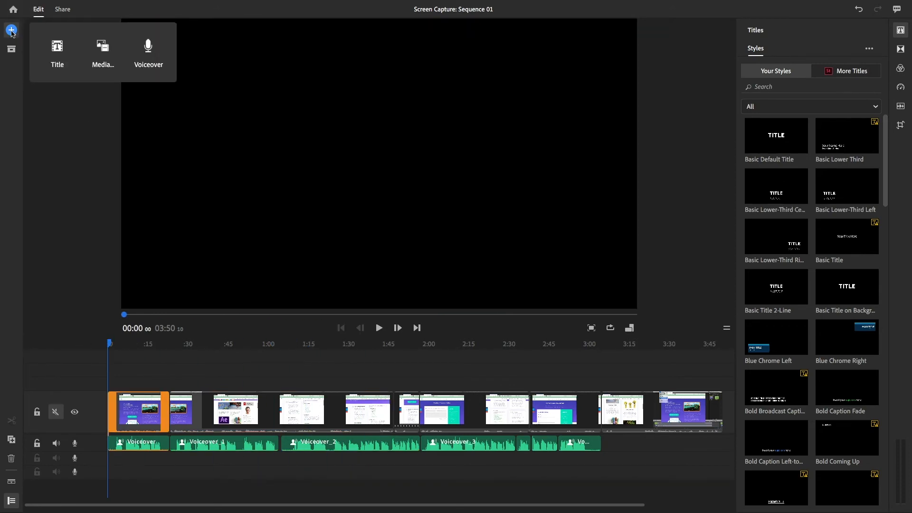
{"action": "left_click", "coordinate": [57, 52]}
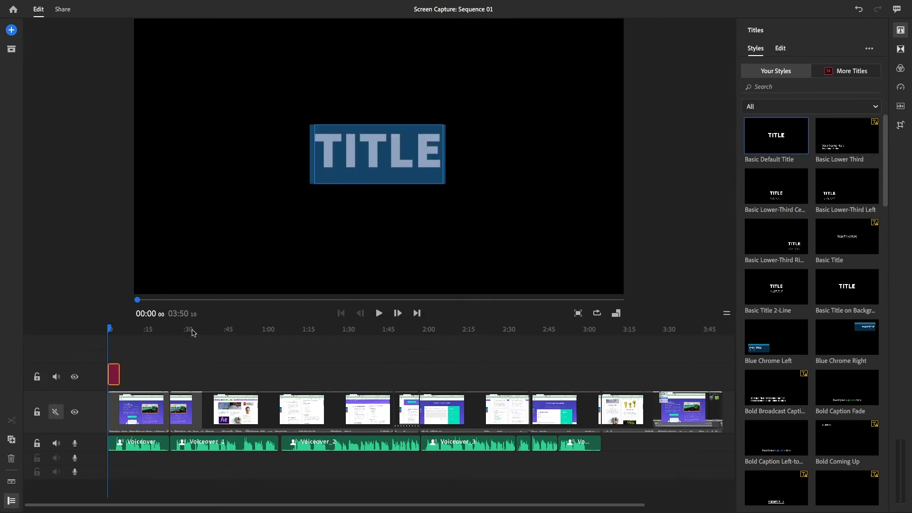
{"action": "type", "text": "Cr"}
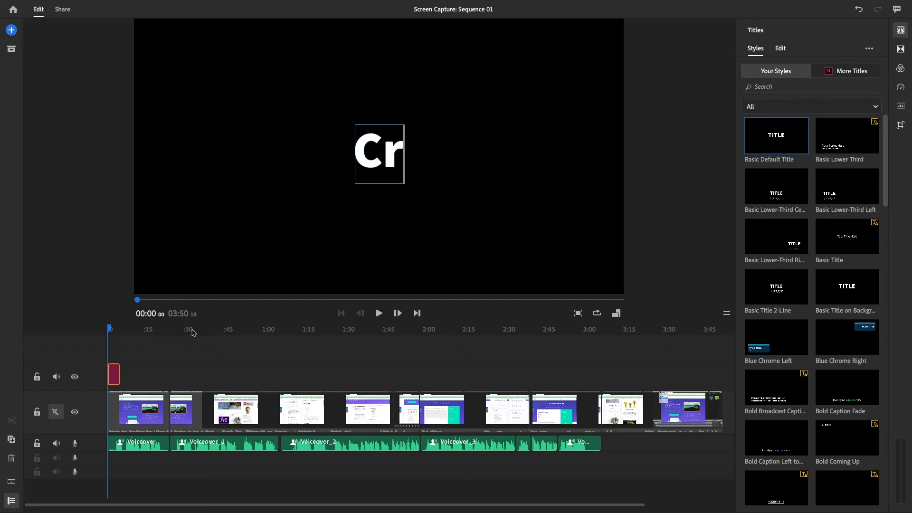
{"action": "type", "text": "eati"}
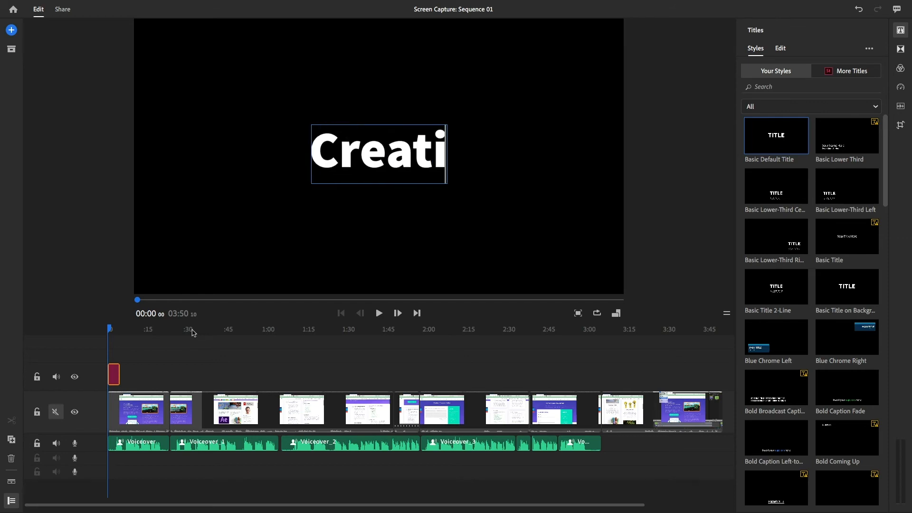
{"action": "type", "text": "ve Cabin"}
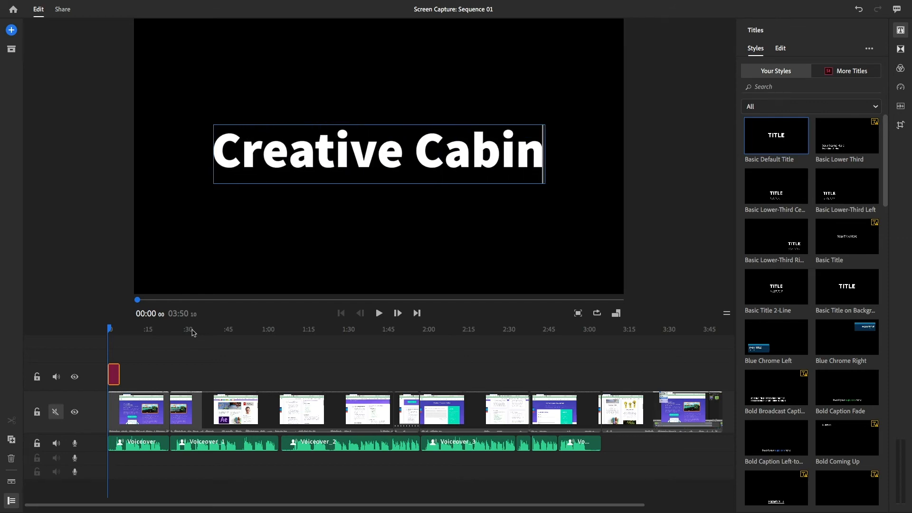
{"action": "key", "text": "Return"}
{"action": "type", "text": "Websi"}
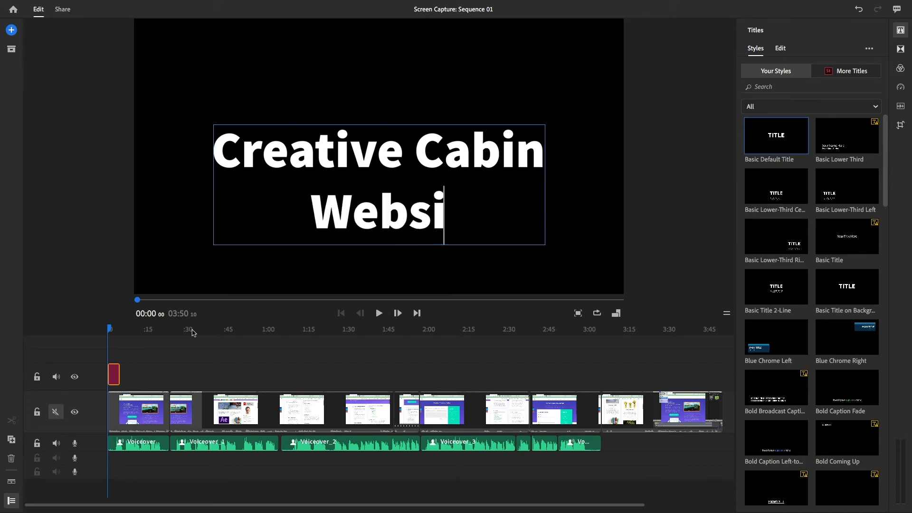
{"action": "type", "text": "te Tour"}
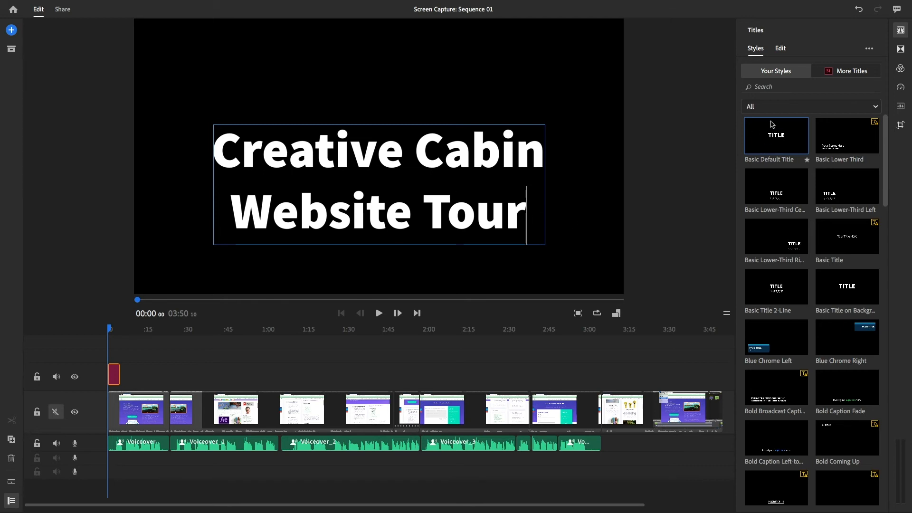
Apply the saved title style whose name begins with "Creative cabin" to the opening title, and play it from the start
{"action": "left_click_drag", "start_coordinate": [886, 141], "coordinate": [889, 312]}
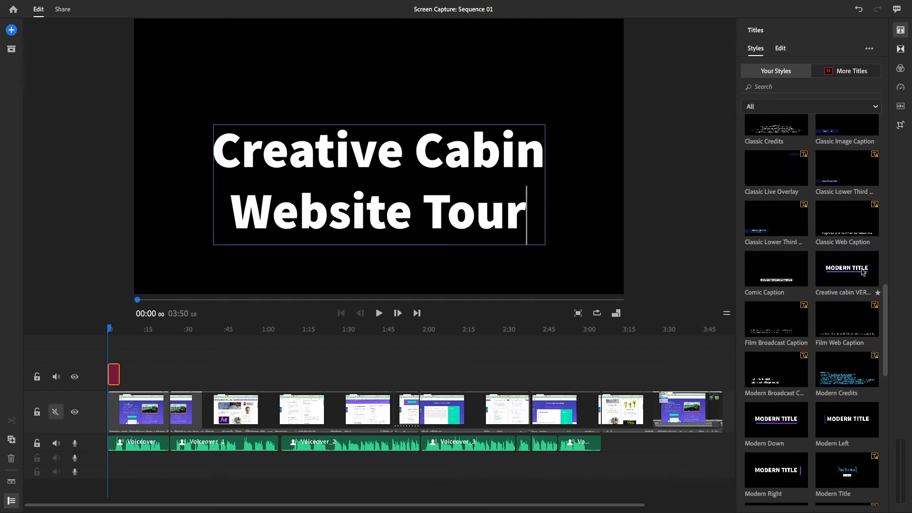
{"action": "left_click", "coordinate": [837, 270]}
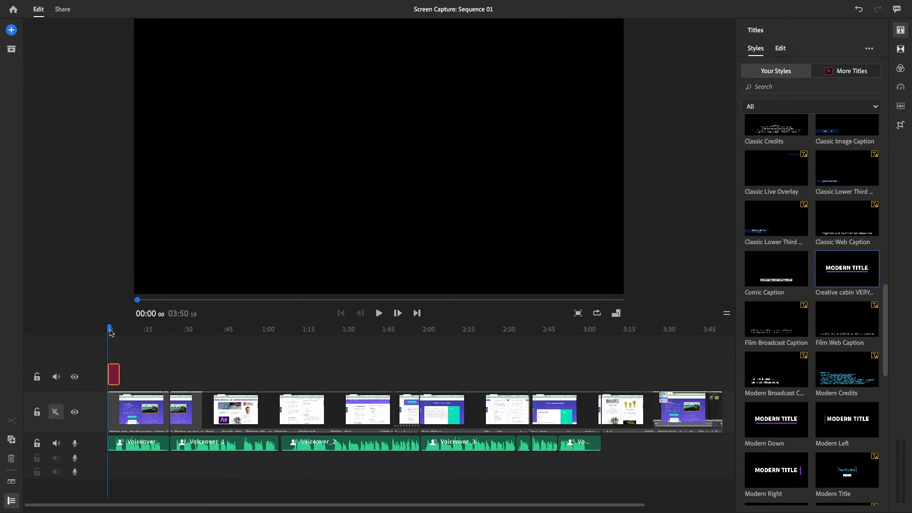
{"action": "key", "text": "equal"}
{"action": "key", "text": "equal"}
{"action": "key", "text": "equal"}
{"action": "key", "text": "space"}
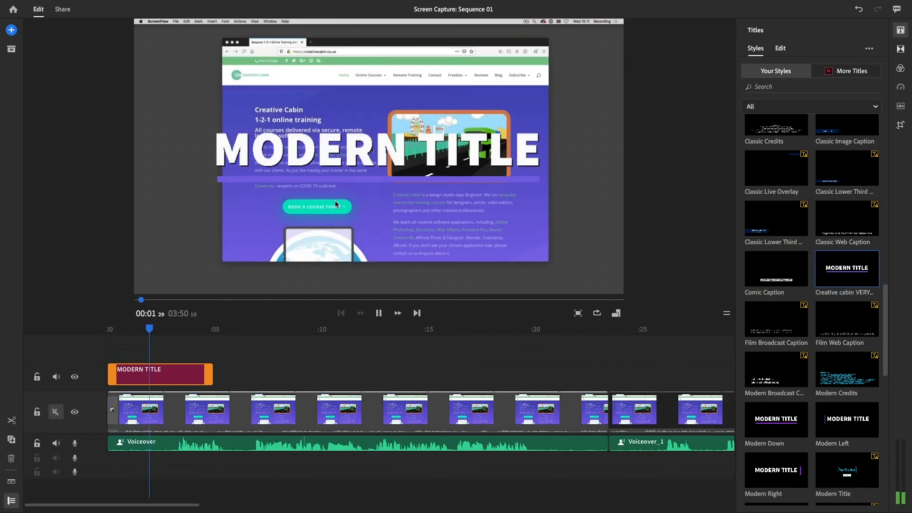
Recolour the outline of the opening title's underline shape with the green 7AC48D sampled from the website's header bar
{"action": "key", "text": "space"}
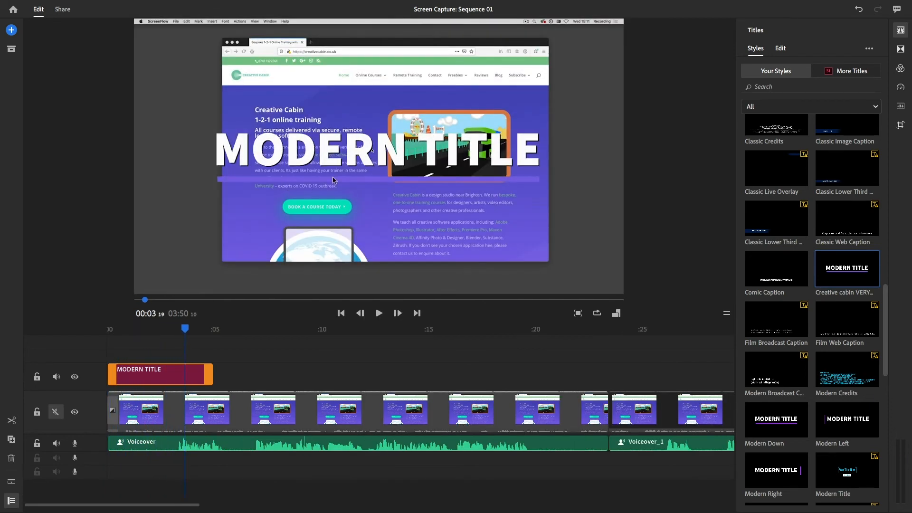
{"action": "left_click_drag", "start_coordinate": [185, 328], "coordinate": [168, 380]}
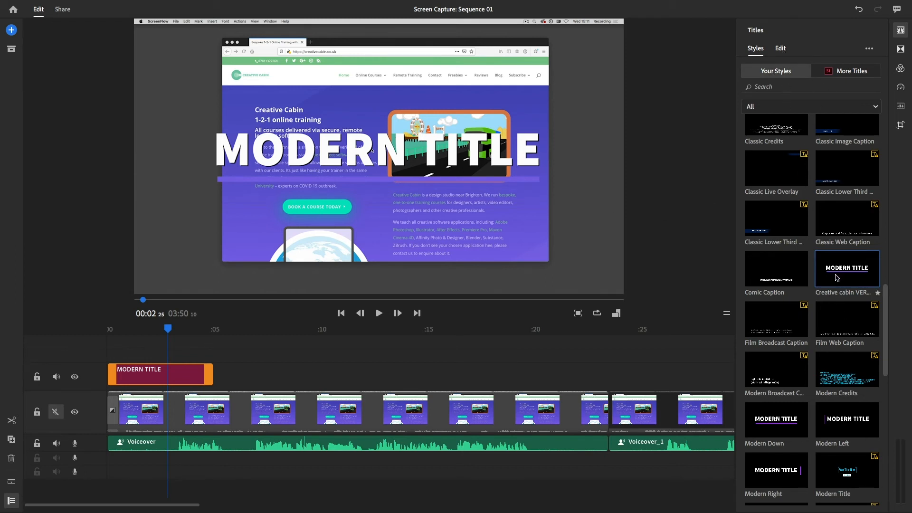
{"action": "left_click", "coordinate": [780, 49]}
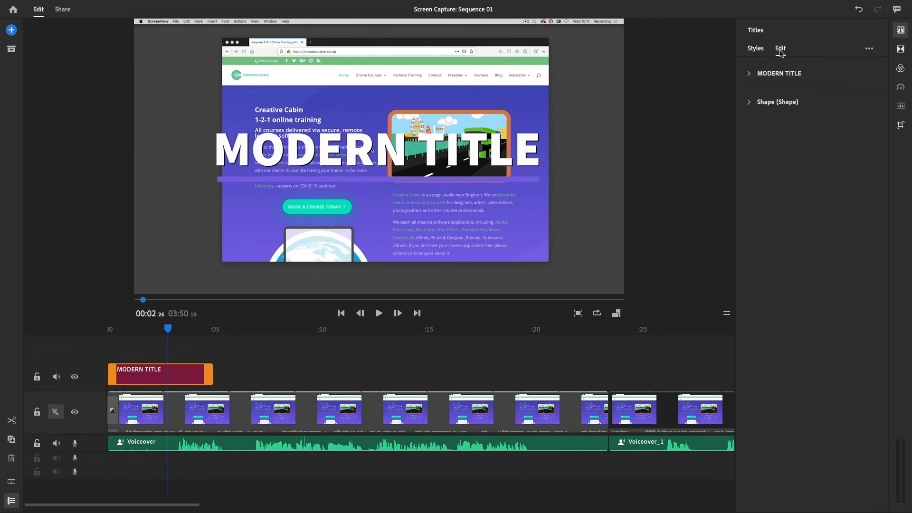
{"action": "left_click", "coordinate": [749, 103]}
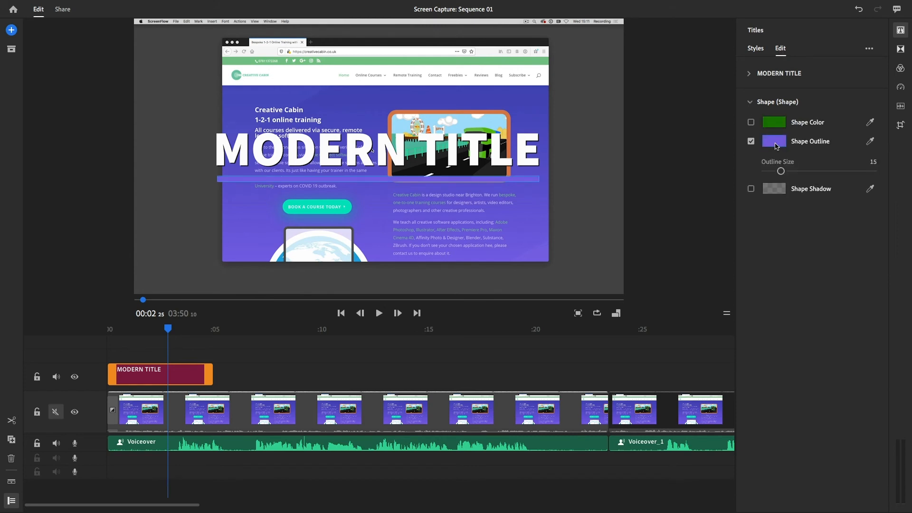
{"action": "left_click", "coordinate": [775, 142]}
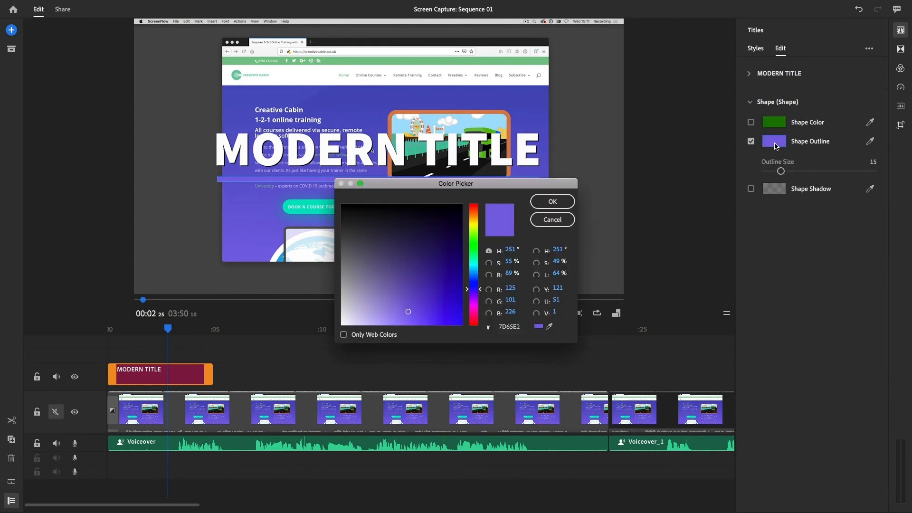
{"action": "left_click", "coordinate": [549, 327]}
{"action": "left_click", "coordinate": [447, 61]}
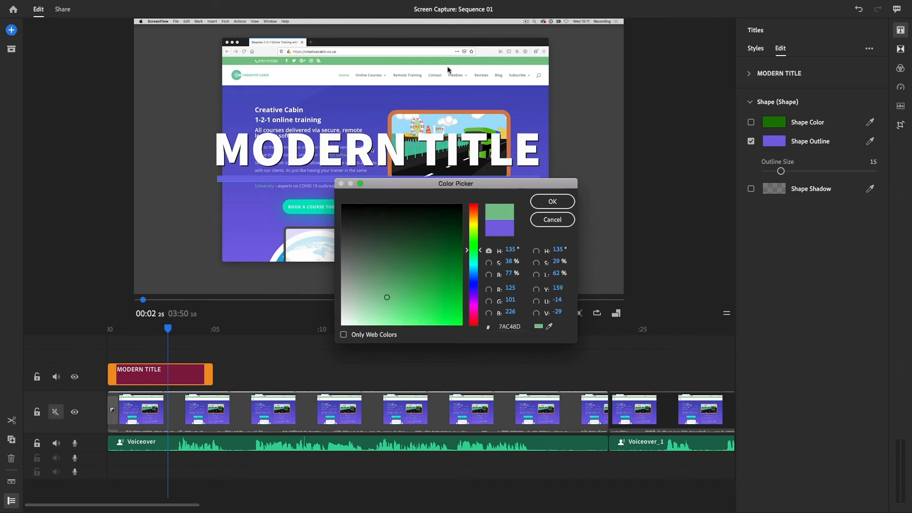
{"action": "left_click", "coordinate": [552, 202]}
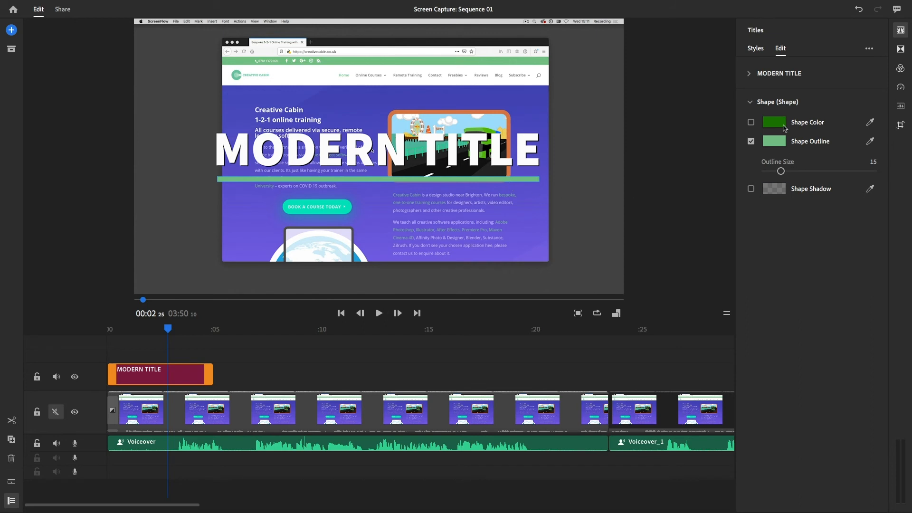
Colour the title text with the website's header green and soften its shadow to opacity 40 and blur 94
{"action": "left_click", "coordinate": [750, 76]}
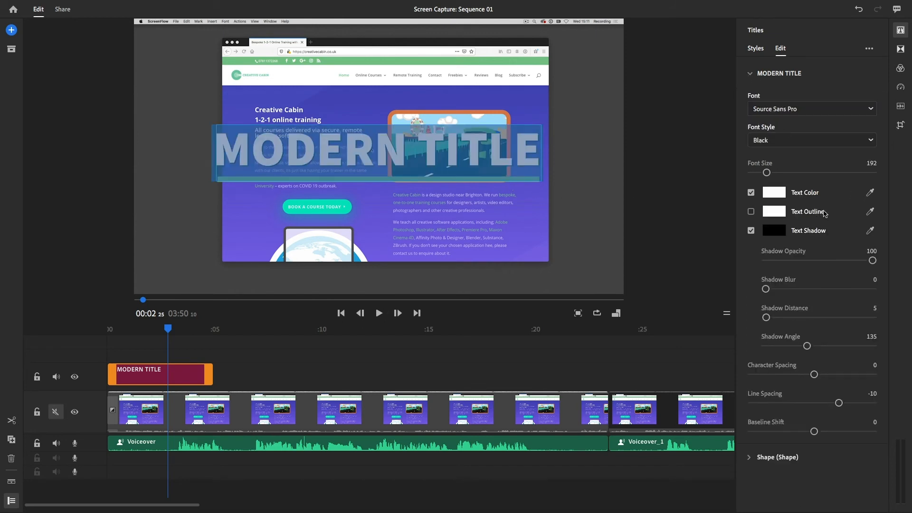
{"action": "left_click", "coordinate": [869, 194]}
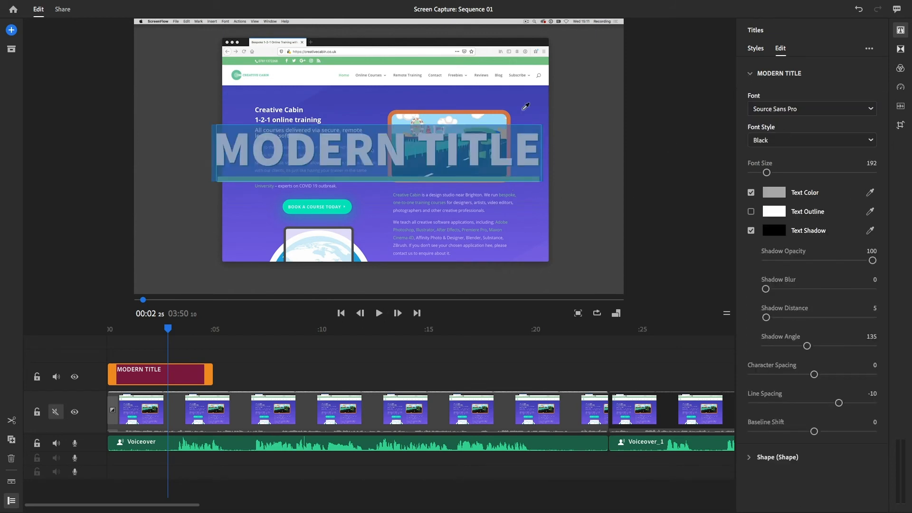
{"action": "left_click", "coordinate": [416, 62]}
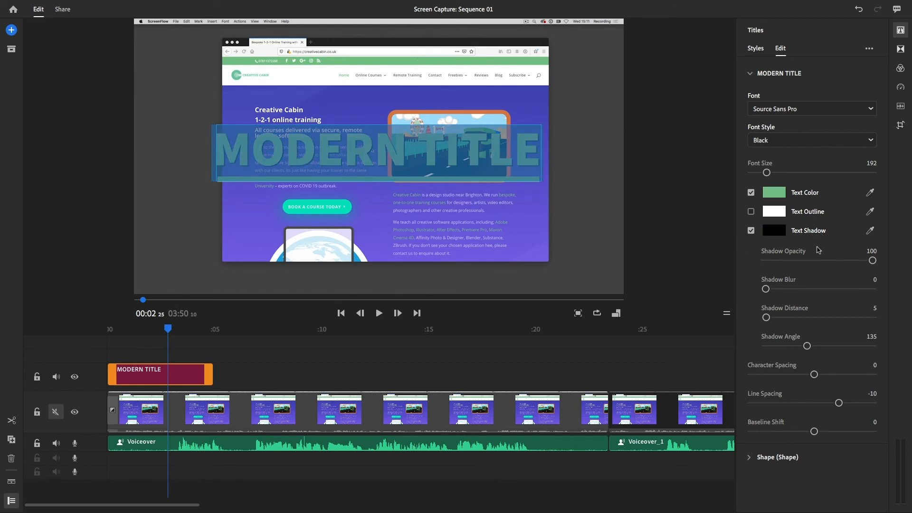
{"action": "left_click_drag", "start_coordinate": [841, 261], "coordinate": [810, 261]}
{"action": "left_click_drag", "start_coordinate": [765, 288], "coordinate": [807, 289]}
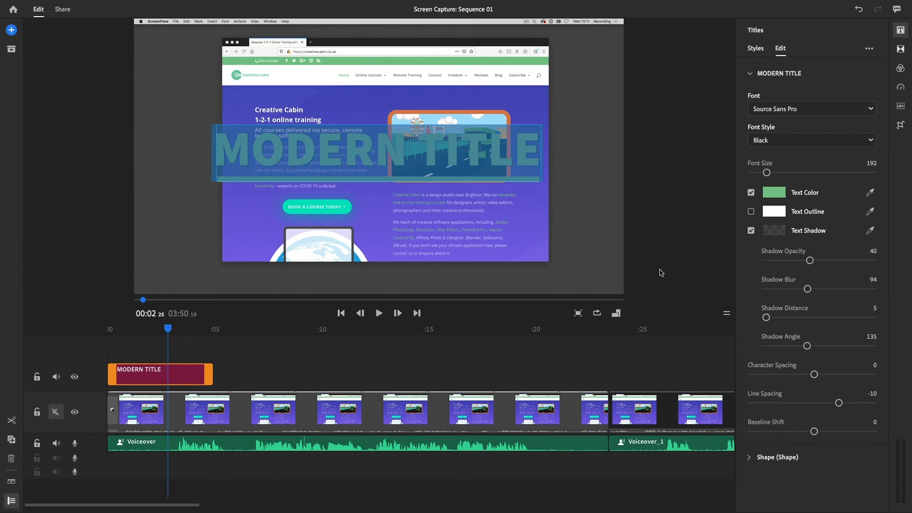
{"action": "left_click", "coordinate": [661, 273]}
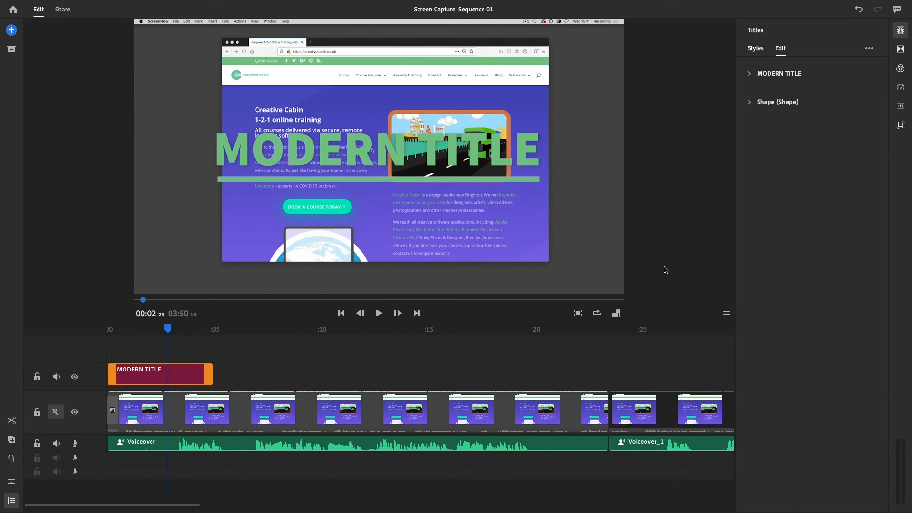
Set the opening title's text colour to white by sampling the Text Outline swatch
{"action": "left_click", "coordinate": [749, 74]}
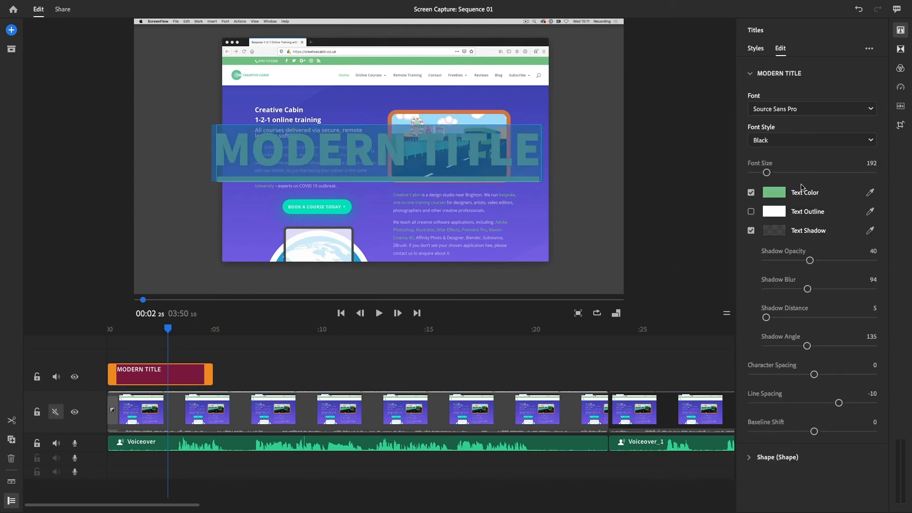
{"action": "left_click", "coordinate": [870, 193]}
{"action": "left_click", "coordinate": [776, 210]}
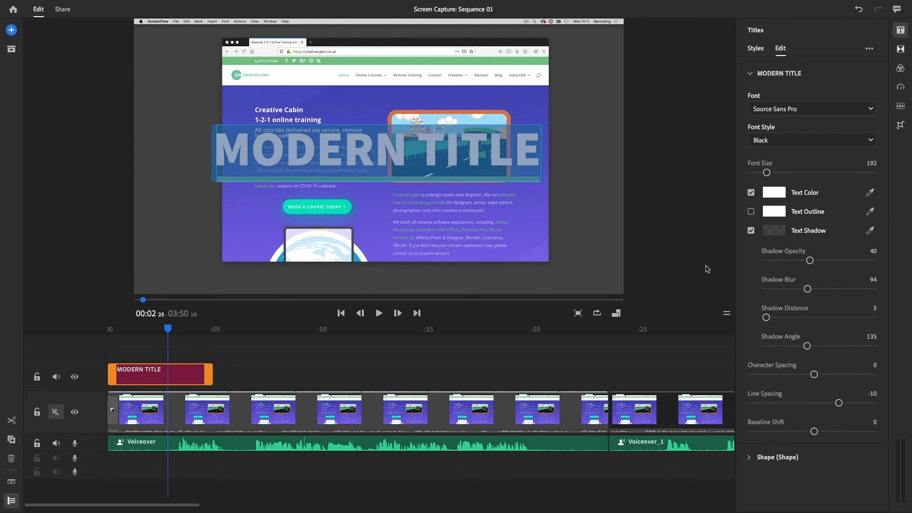
{"action": "left_click", "coordinate": [543, 278]}
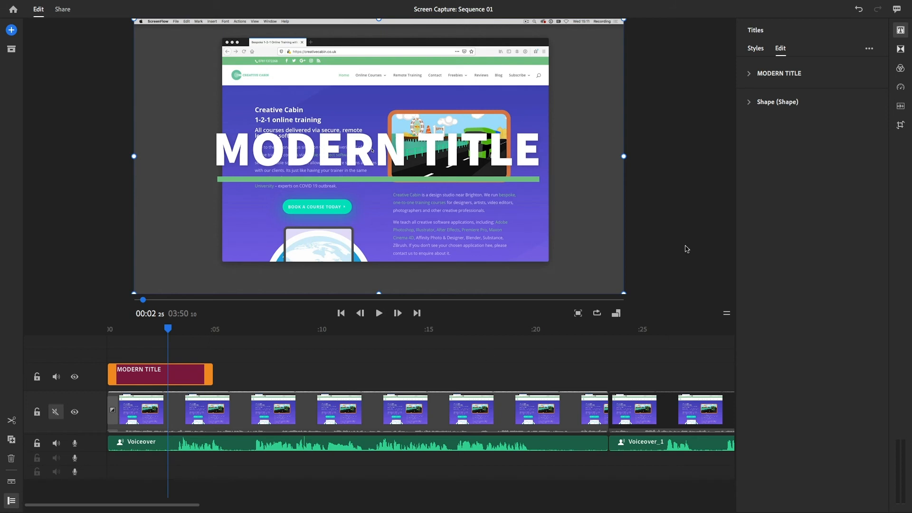
Add a second, plain title and place it on the main video track at the sequence start, before the website footage
{"action": "left_click", "coordinate": [12, 29]}
{"action": "left_click", "coordinate": [55, 58]}
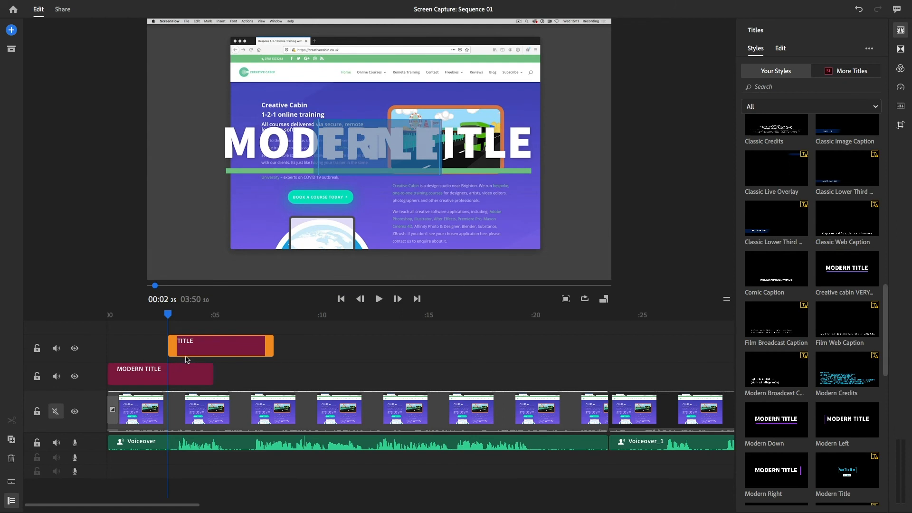
{"action": "left_click_drag", "start_coordinate": [196, 351], "coordinate": [172, 350]}
{"action": "left_click_drag", "start_coordinate": [141, 350], "coordinate": [256, 377]}
{"action": "left_click_drag", "start_coordinate": [190, 379], "coordinate": [193, 351]}
{"action": "left_click", "coordinate": [243, 378]}
{"action": "left_click_drag", "start_coordinate": [243, 378], "coordinate": [129, 405]}
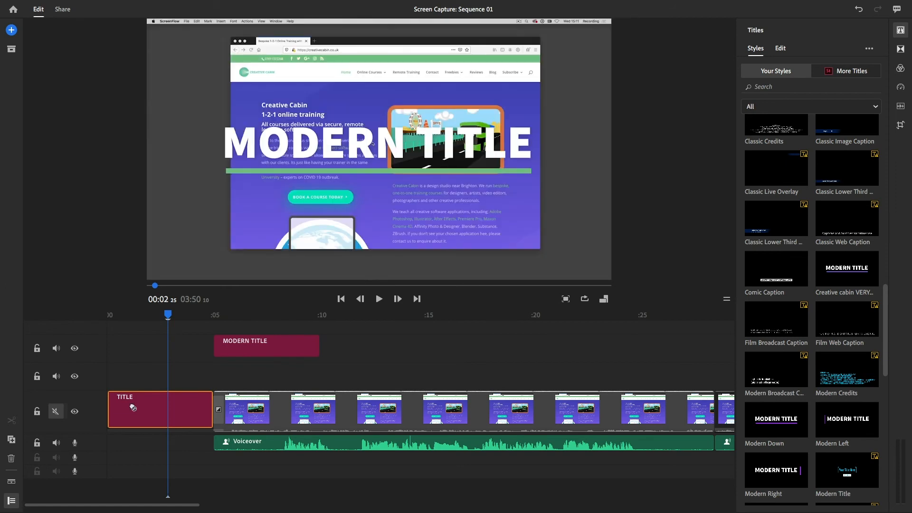
Move the MODERN TITLE clip to the sequence start, directly above the plain title, and check it at about 00:02
{"action": "left_click", "coordinate": [247, 351]}
{"action": "left_click_drag", "start_coordinate": [247, 351], "coordinate": [142, 379]}
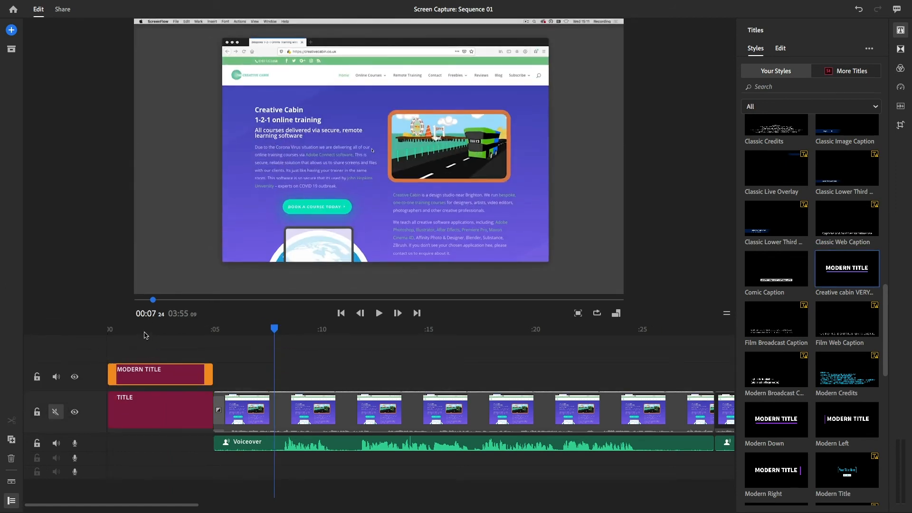
{"action": "left_click_drag", "start_coordinate": [138, 329], "coordinate": [164, 330]}
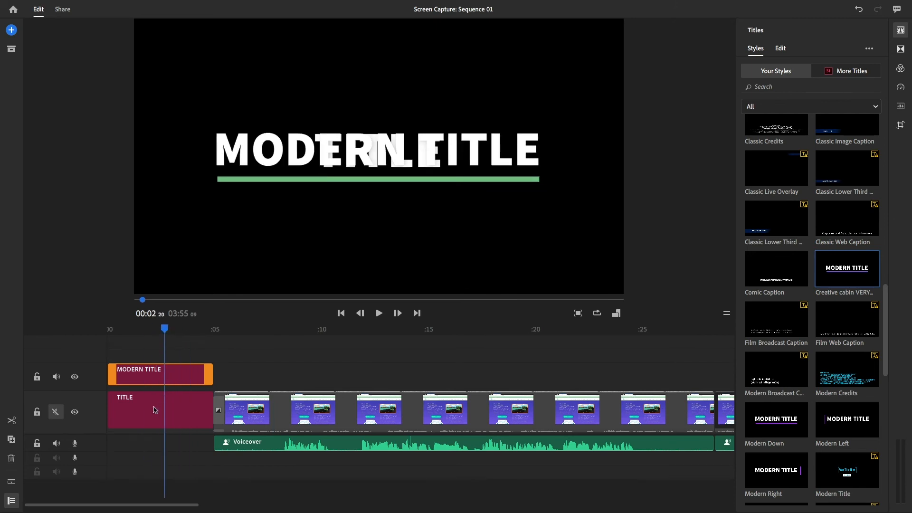
Turn off the plain title's text colour to make it a blank background, and play the opening from the start
{"action": "left_click", "coordinate": [153, 406]}
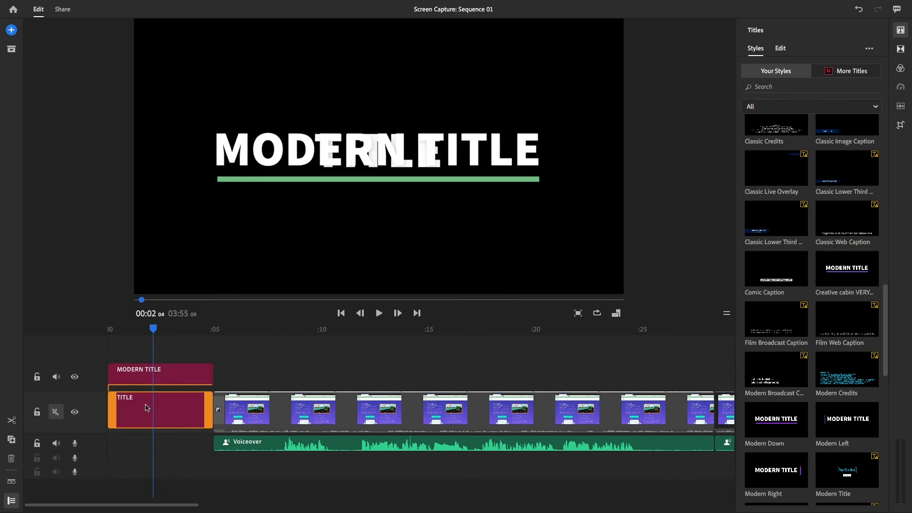
{"action": "left_click", "coordinate": [781, 49]}
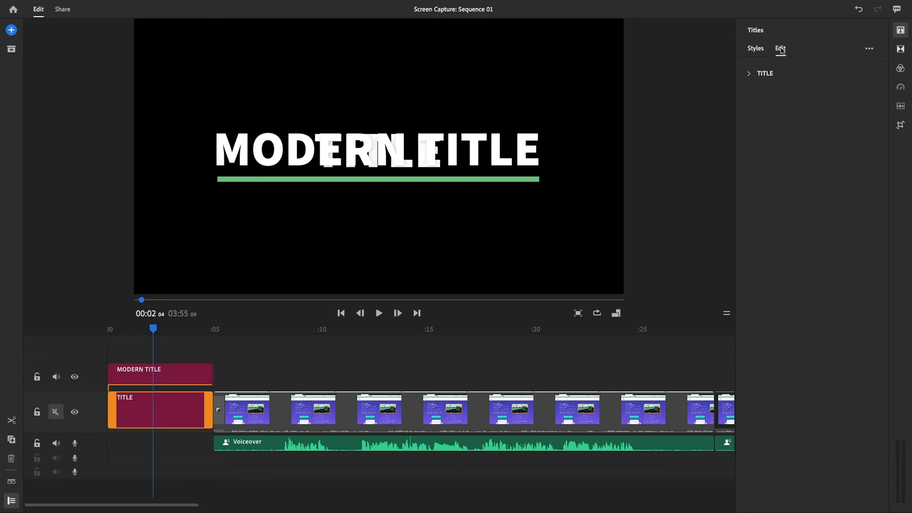
{"action": "left_click", "coordinate": [749, 74]}
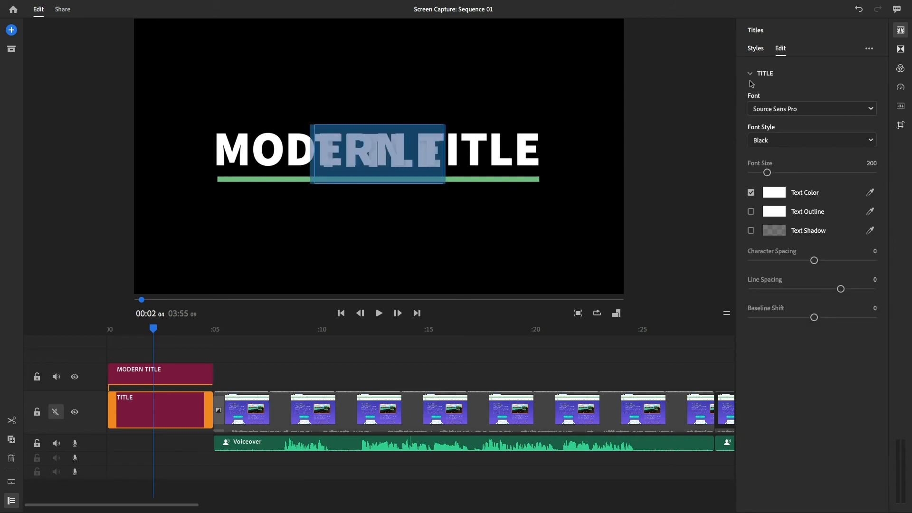
{"action": "left_click", "coordinate": [751, 193]}
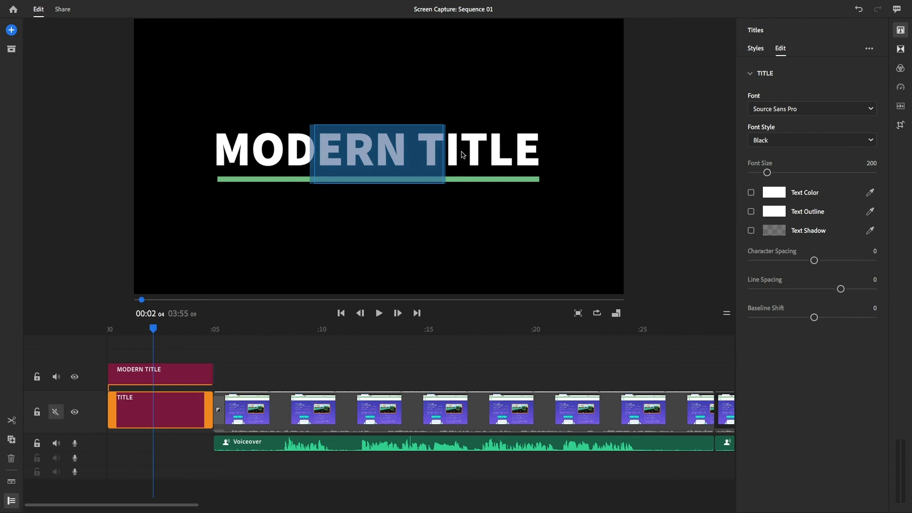
{"action": "left_click_drag", "start_coordinate": [154, 332], "coordinate": [96, 330]}
{"action": "key", "text": "space"}
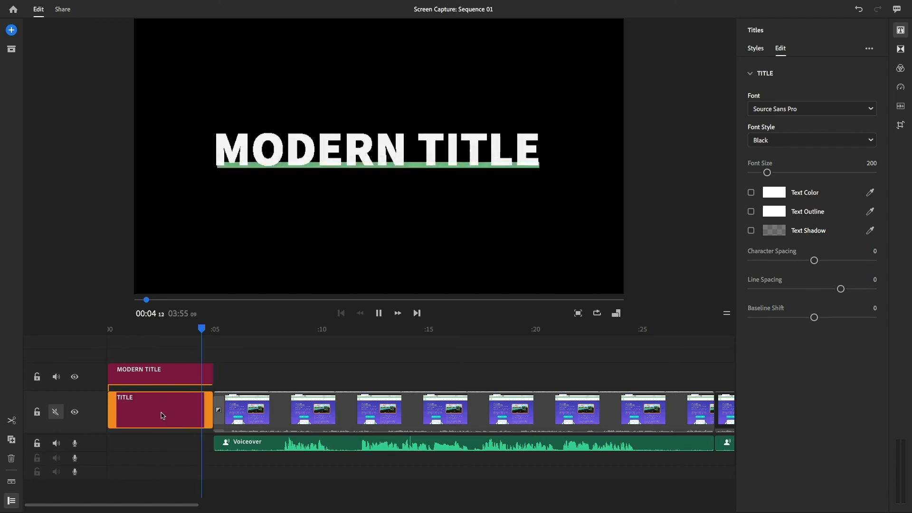
{"action": "key", "text": "space"}
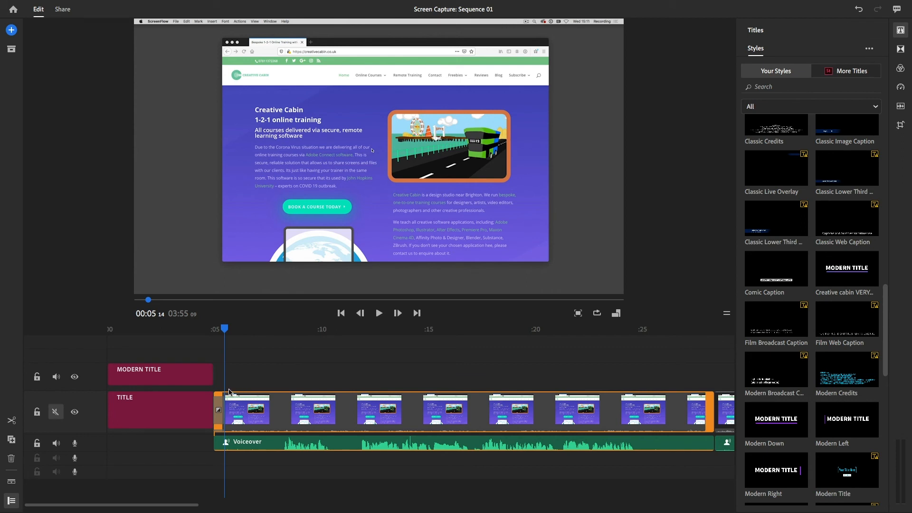
Save the blank title as a template named "Blank Background"
{"action": "left_click", "coordinate": [182, 412]}
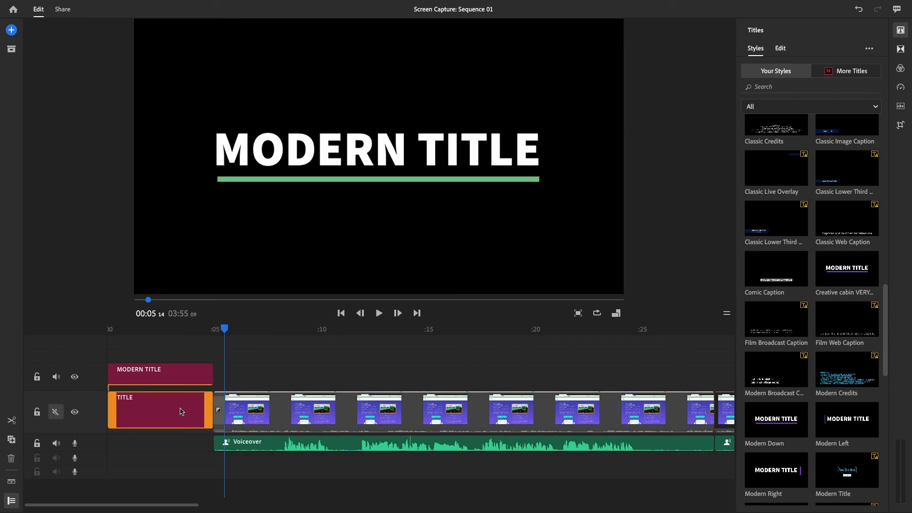
{"action": "left_click", "coordinate": [870, 50]}
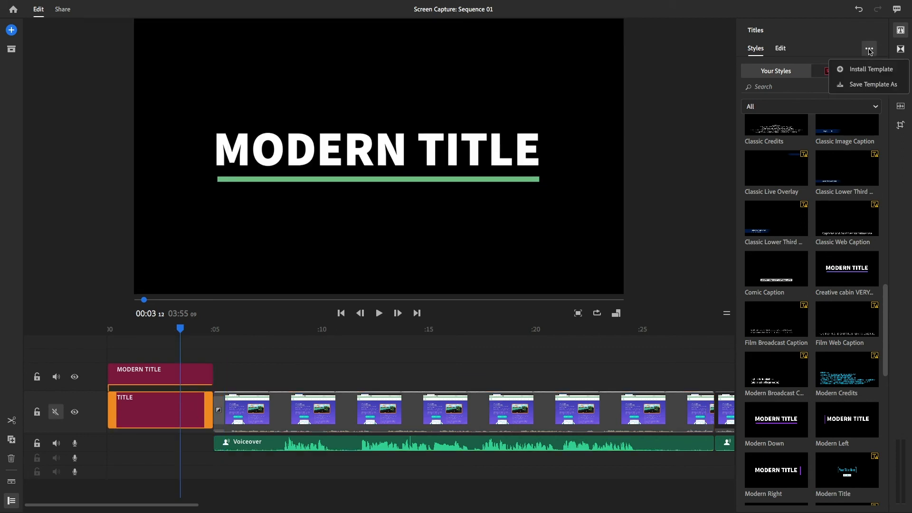
{"action": "left_click", "coordinate": [873, 84]}
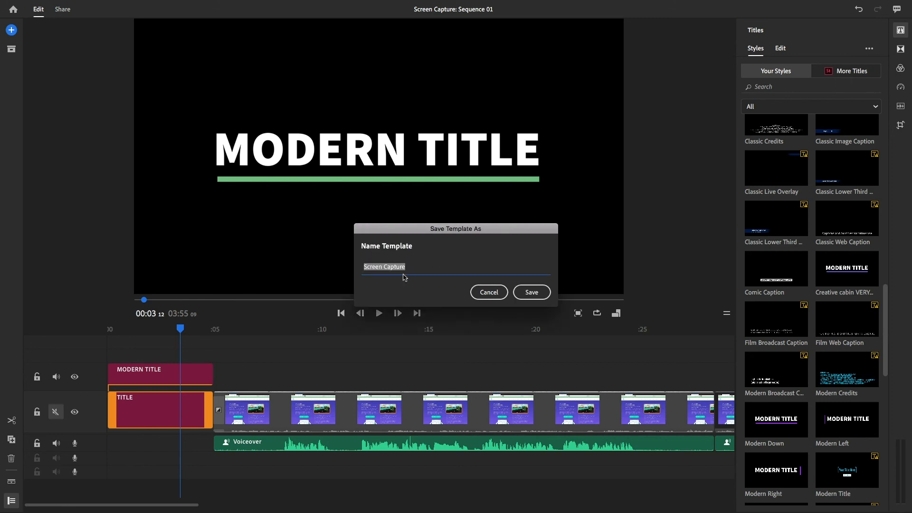
{"action": "type", "text": "Blank Background"}
{"action": "left_click", "coordinate": [536, 293]}
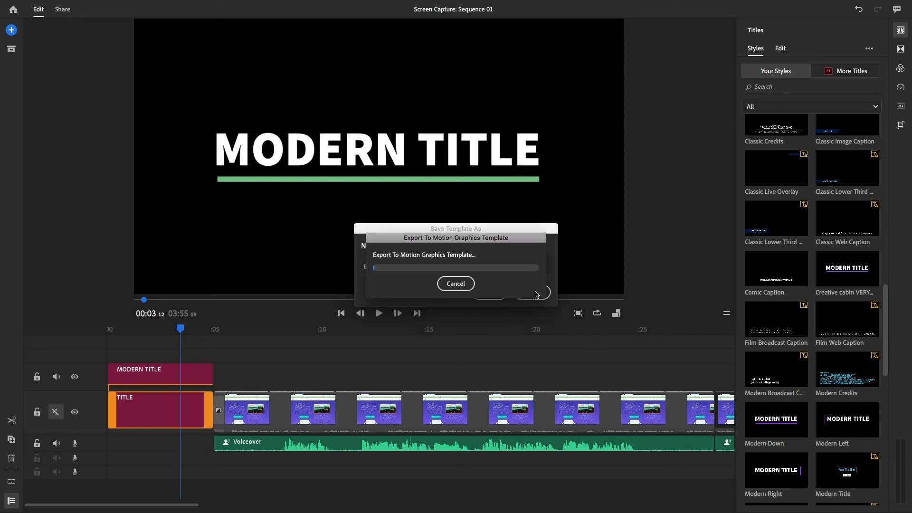
Search your title styles for "blank"
{"action": "left_click", "coordinate": [773, 86]}
{"action": "type", "text": "blank"}
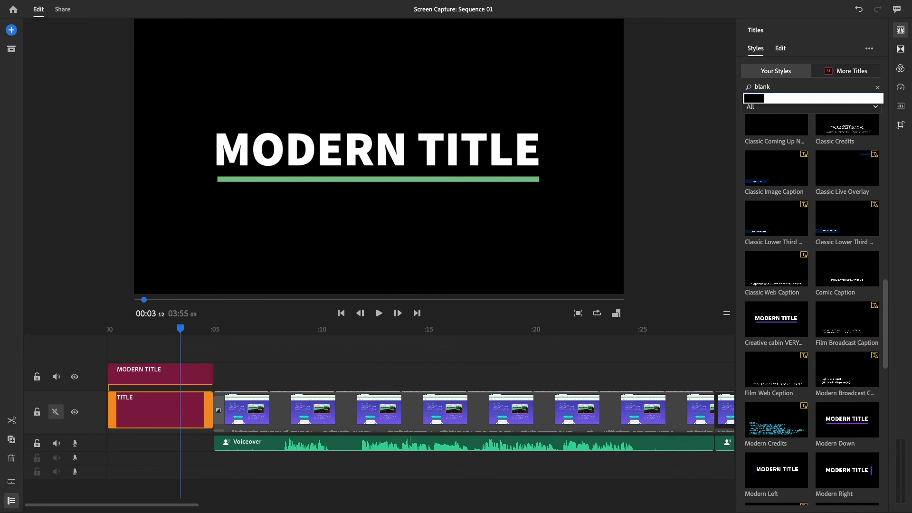
{"action": "key", "text": "Return"}
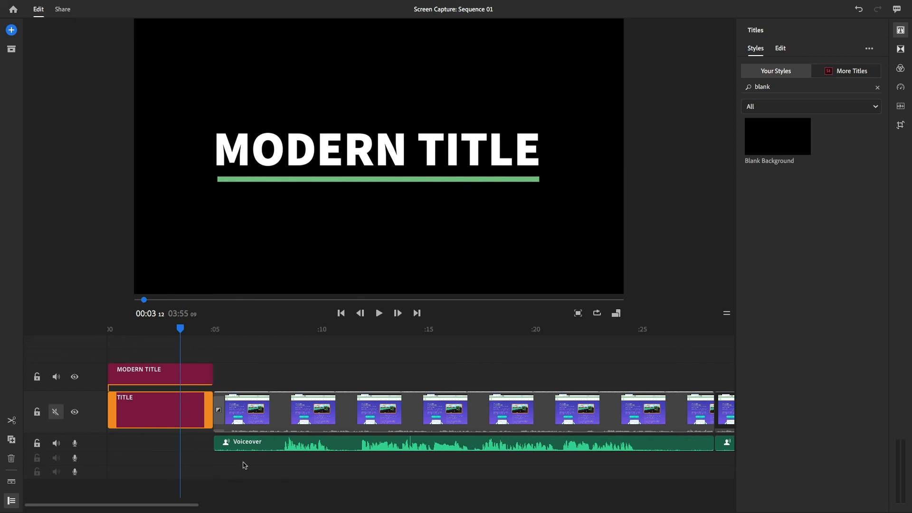
Lengthen the fade-in transition at the start of the first website clip, and scrub through it to about 00:07
{"action": "left_click_drag", "start_coordinate": [138, 332], "coordinate": [220, 334]}
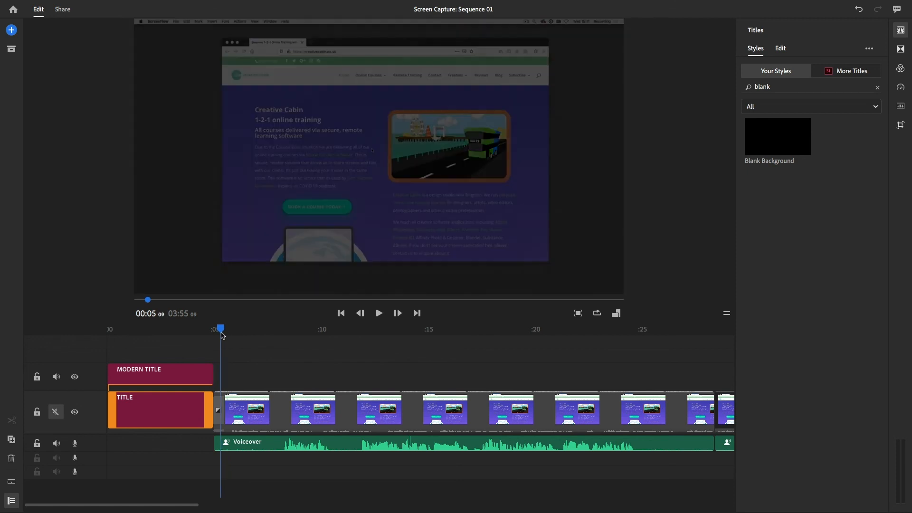
{"action": "left_click", "coordinate": [220, 419]}
{"action": "left_click_drag", "start_coordinate": [220, 419], "coordinate": [241, 418]}
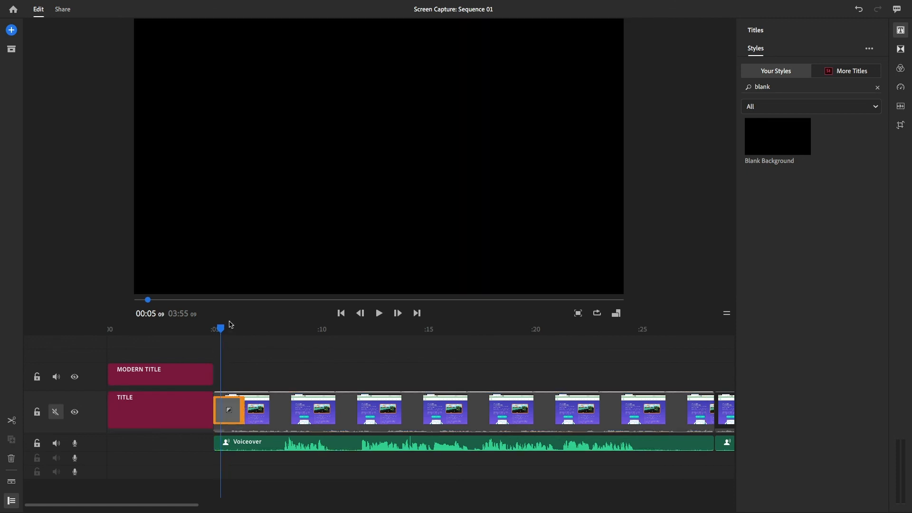
{"action": "left_click_drag", "start_coordinate": [217, 331], "coordinate": [265, 331]}
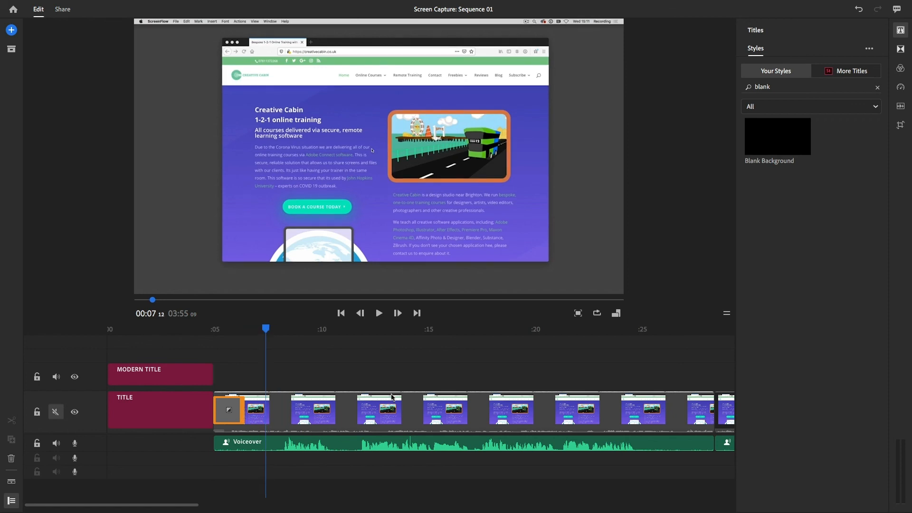
Open the sharing settings for the sequence and set the local export preset to YouTube 1080p Full HD
{"action": "left_click", "coordinate": [63, 11]}
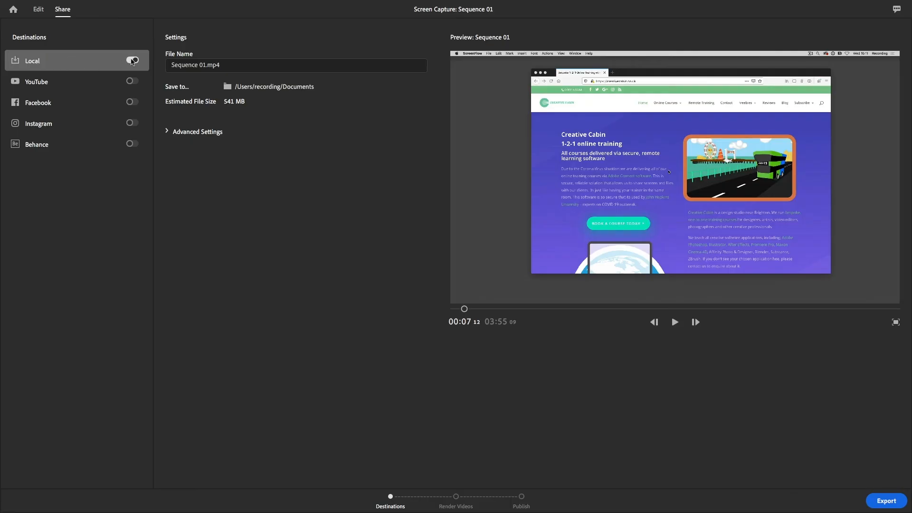
{"action": "left_click", "coordinate": [167, 133]}
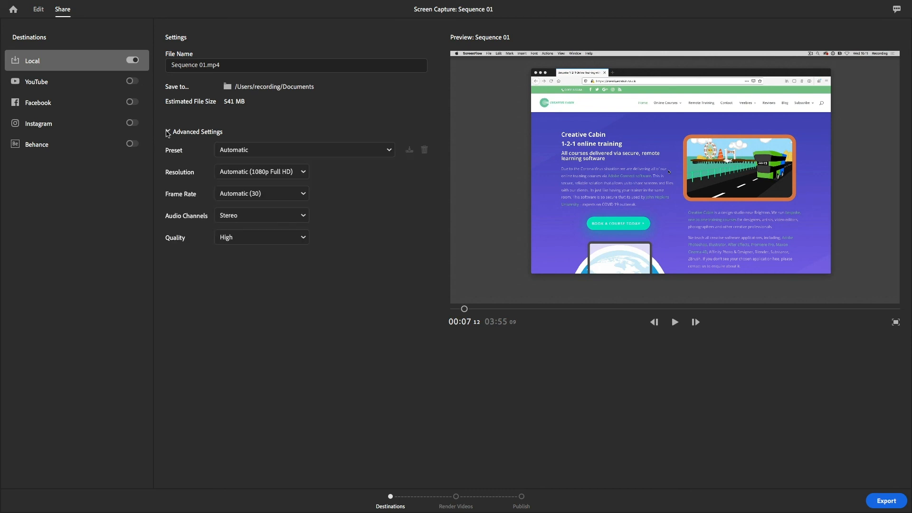
{"action": "left_click", "coordinate": [287, 153]}
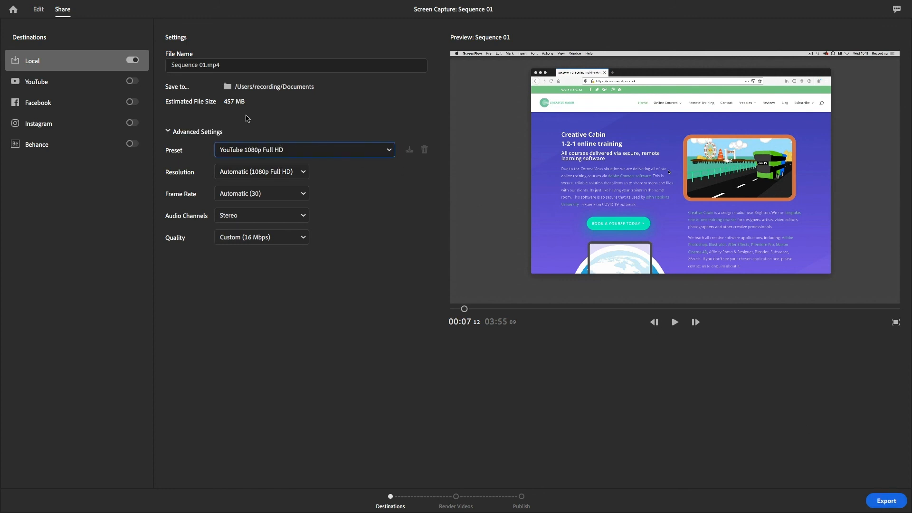
Switch the export destination from Local to YouTube and assign the video to the channel owner's own tutorials playlist
{"action": "left_click", "coordinate": [132, 60]}
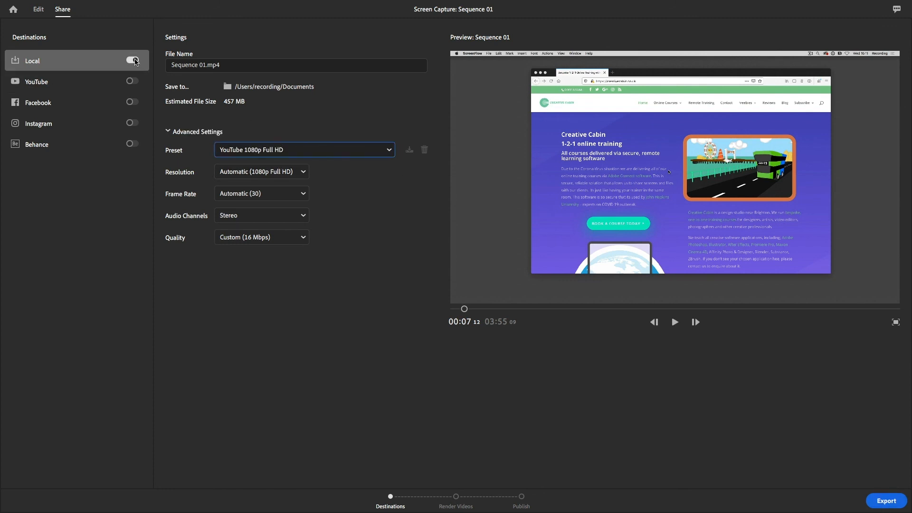
{"action": "left_click", "coordinate": [132, 83]}
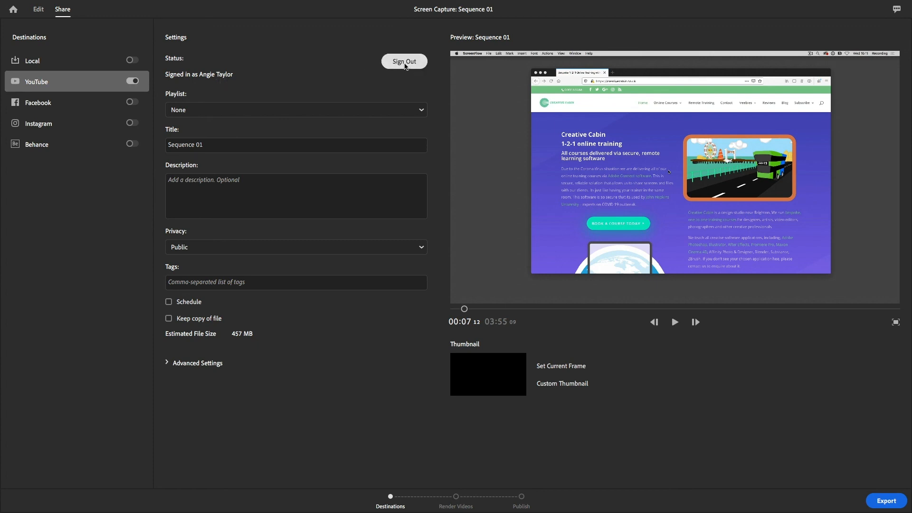
{"action": "left_click", "coordinate": [421, 112]}
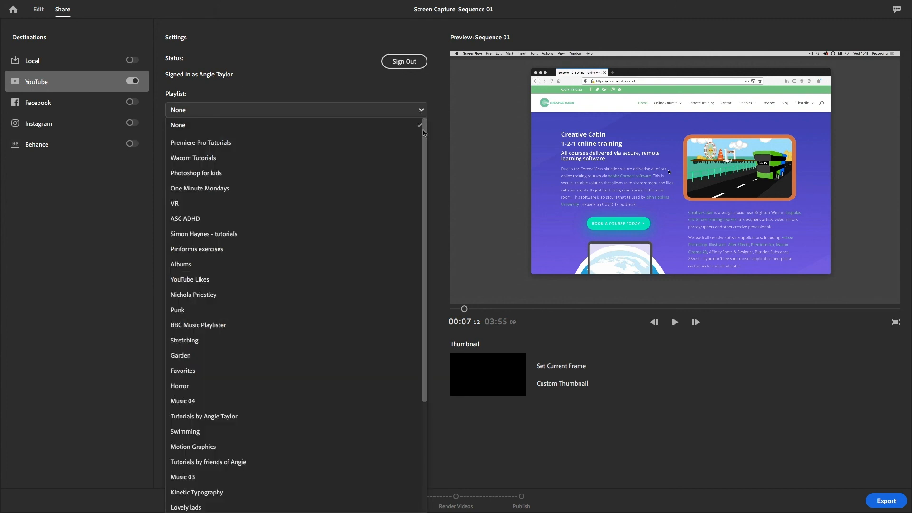
{"action": "scroll", "coordinate": [424, 133], "scroll_direction": "down", "scroll_amount": 2}
{"action": "scroll", "coordinate": [424, 126], "scroll_direction": "up", "scroll_amount": 2}
{"action": "scroll", "coordinate": [423, 133], "scroll_direction": "down", "scroll_amount": 1}
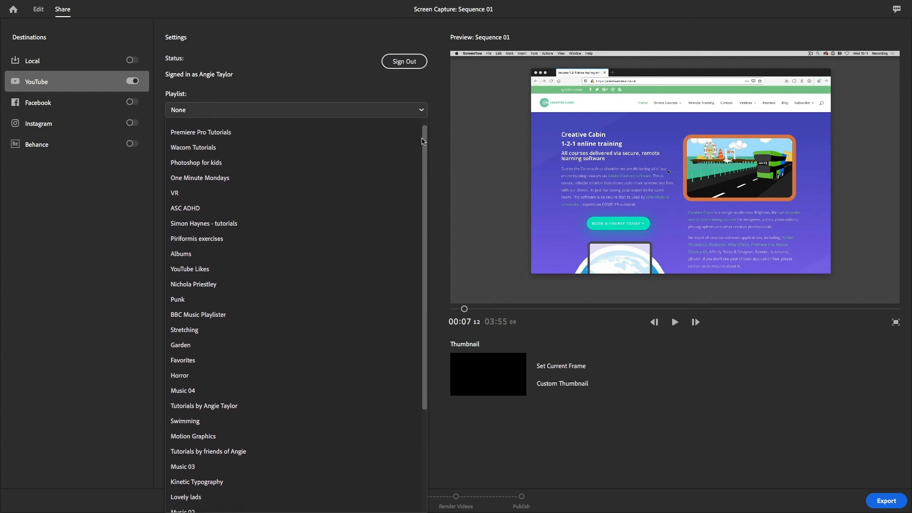
{"action": "left_click_drag", "start_coordinate": [423, 141], "coordinate": [418, 271]}
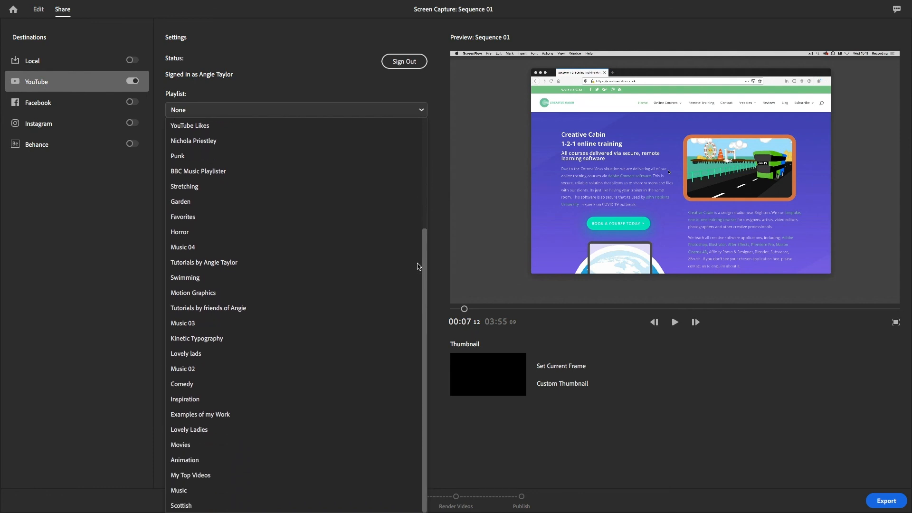
{"action": "left_click", "coordinate": [204, 263]}
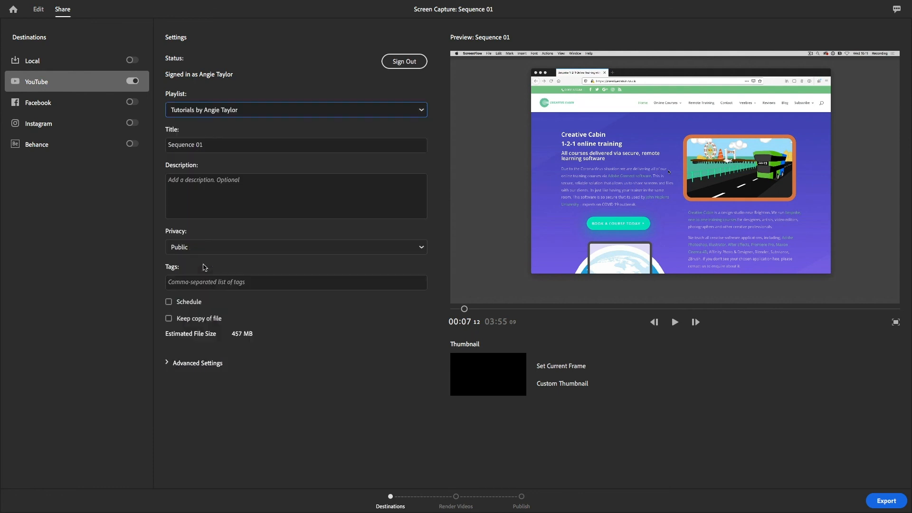
Title the YouTube upload "Premiere Rush Tutorial" and enter the placeholder description "gfkhfwiuhfiwhfoiwhwoihwiufhgi"
{"action": "left_click", "coordinate": [214, 151]}
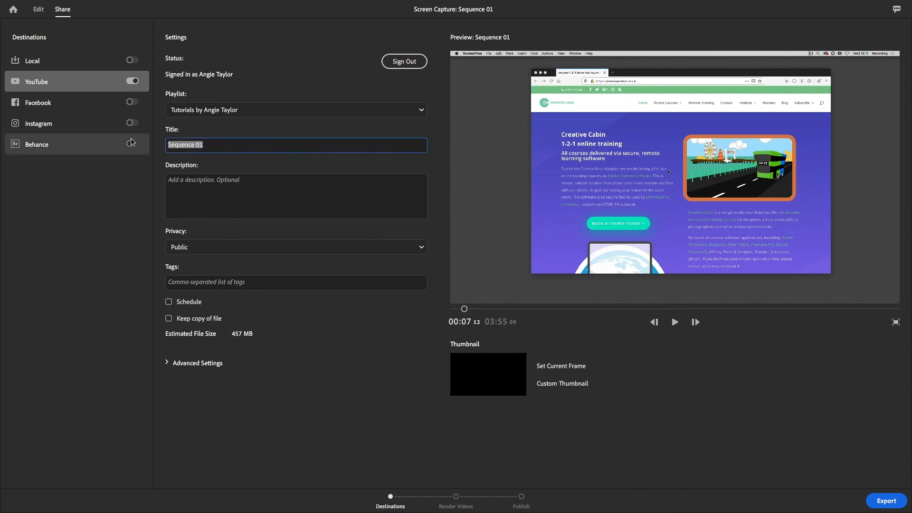
{"action": "type", "text": "P"}
{"action": "type", "text": "remiere Rush Tutorial"}
{"action": "left_click", "coordinate": [199, 181]}
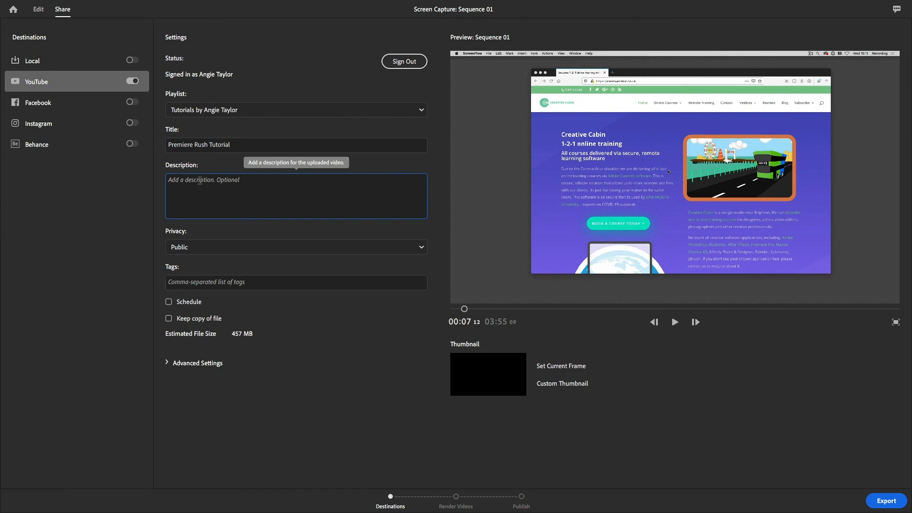
{"action": "type", "text": "gfkhfwiuhfiwhfoiwhwoihwiufhgi"}
Make the YouTube upload Private and add the tags "Premiere Rush, Adobe, tutorial, screen capture"
{"action": "left_click", "coordinate": [219, 250]}
{"action": "left_click", "coordinate": [194, 294]}
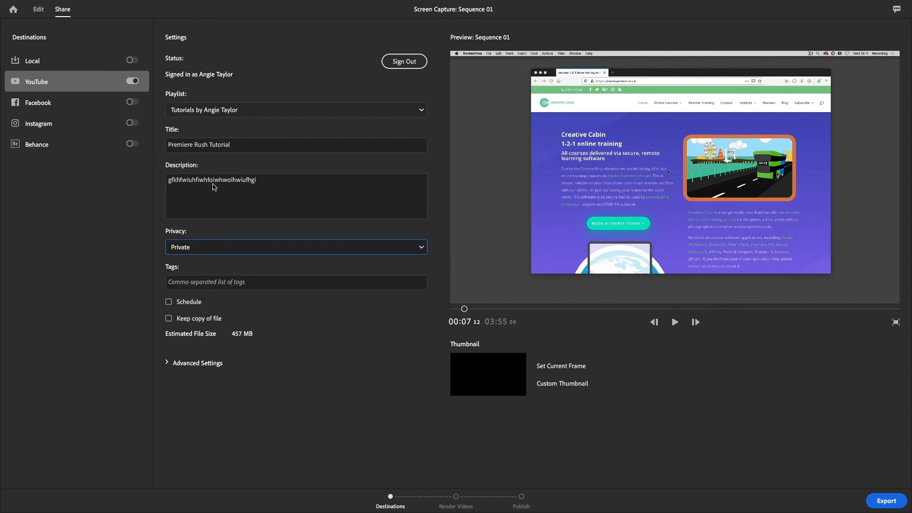
{"action": "left_click", "coordinate": [209, 284]}
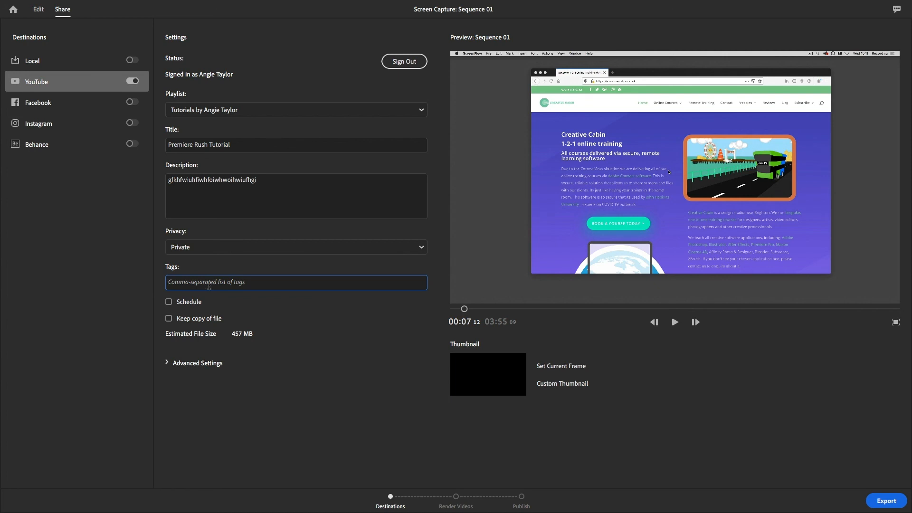
{"action": "type", "text": "Pr"}
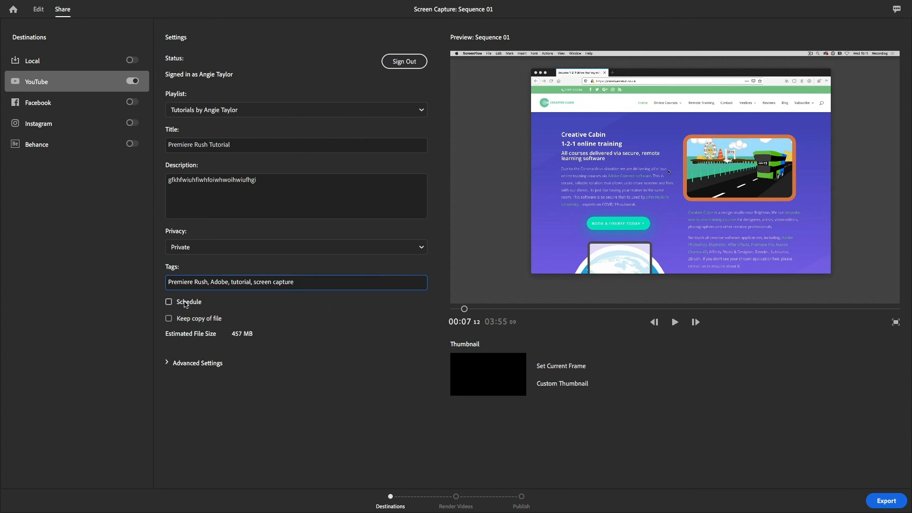
Check the advanced settings of the YouTube upload and start the export
{"action": "left_click", "coordinate": [167, 363]}
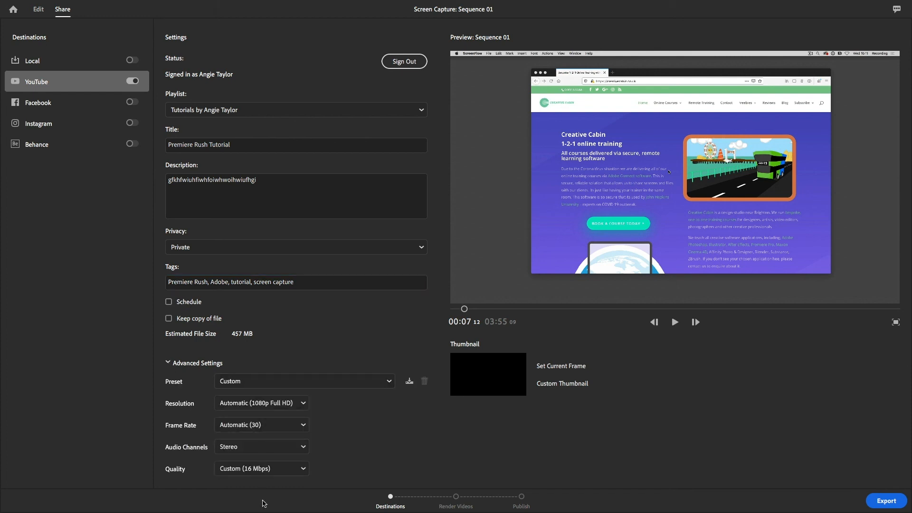
{"action": "left_click", "coordinate": [167, 364]}
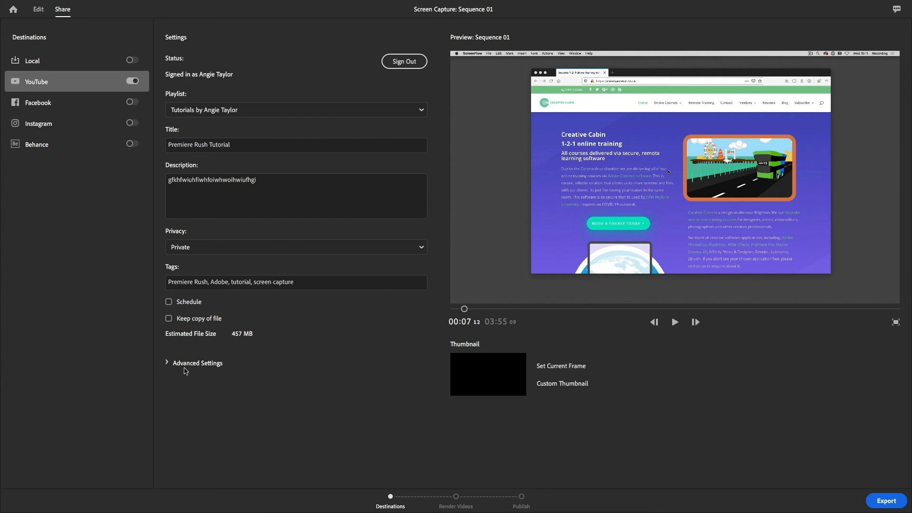
{"action": "left_click", "coordinate": [890, 505]}
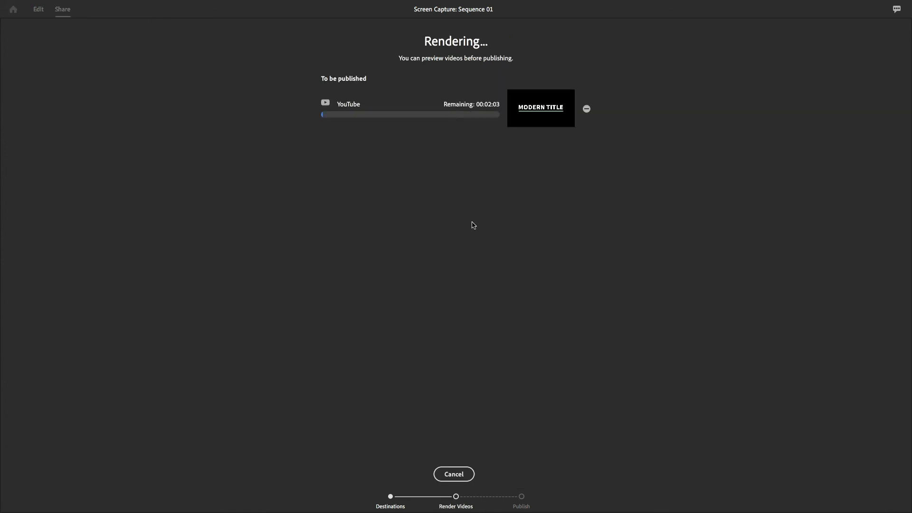